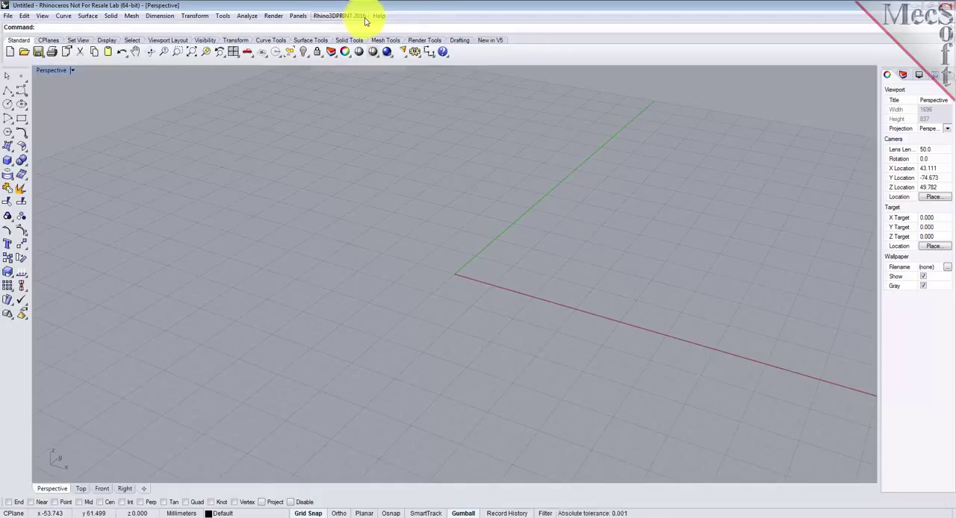
Step: View the Quick Start Guide from the Rhino3DPRINT welcome window, and close both the guide and the welcome window
click(365, 20)
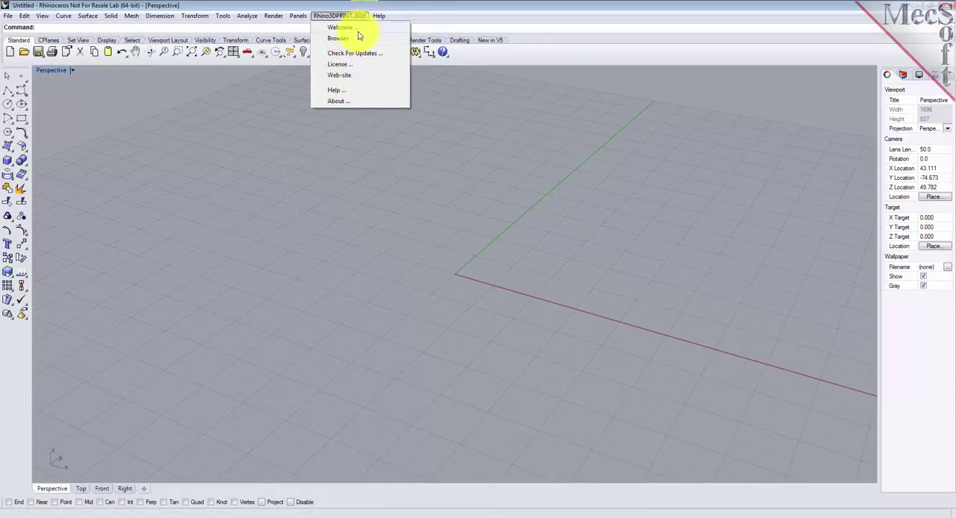
click(365, 27)
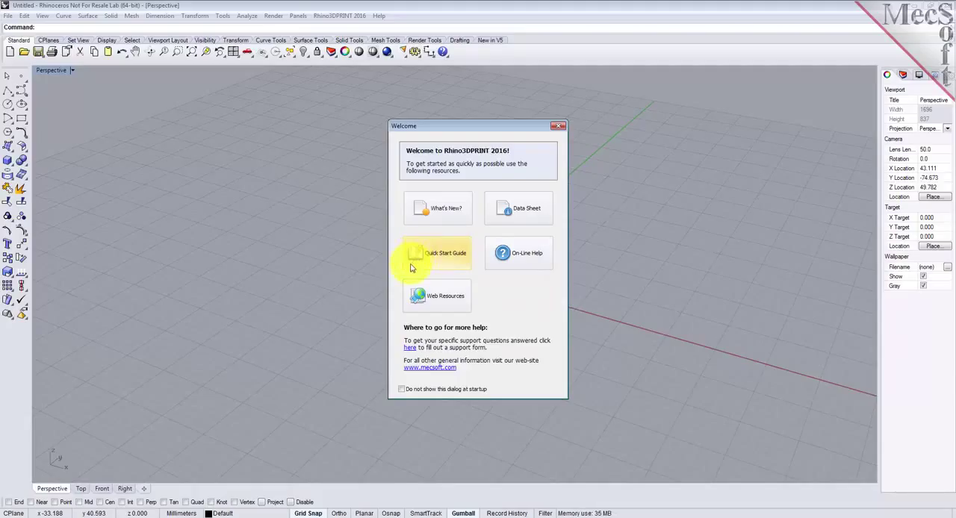
click(449, 260)
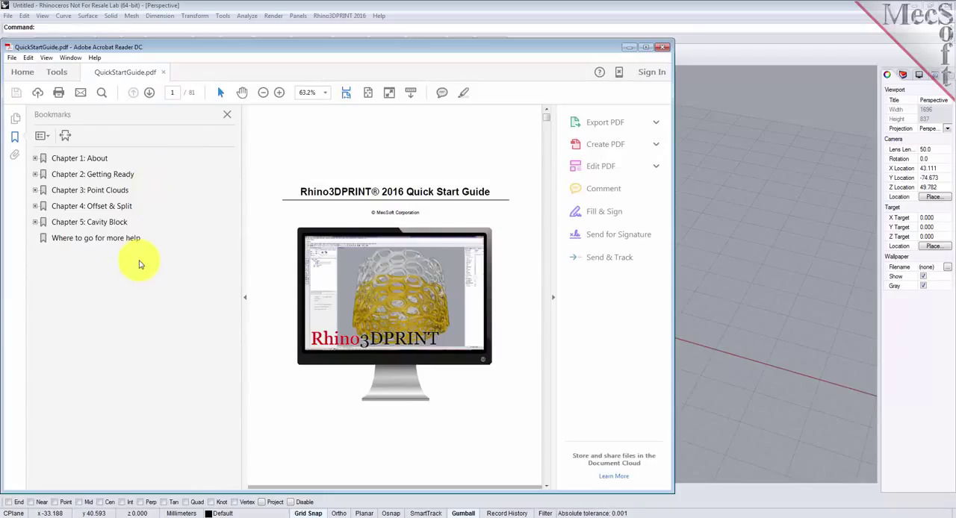
click(661, 47)
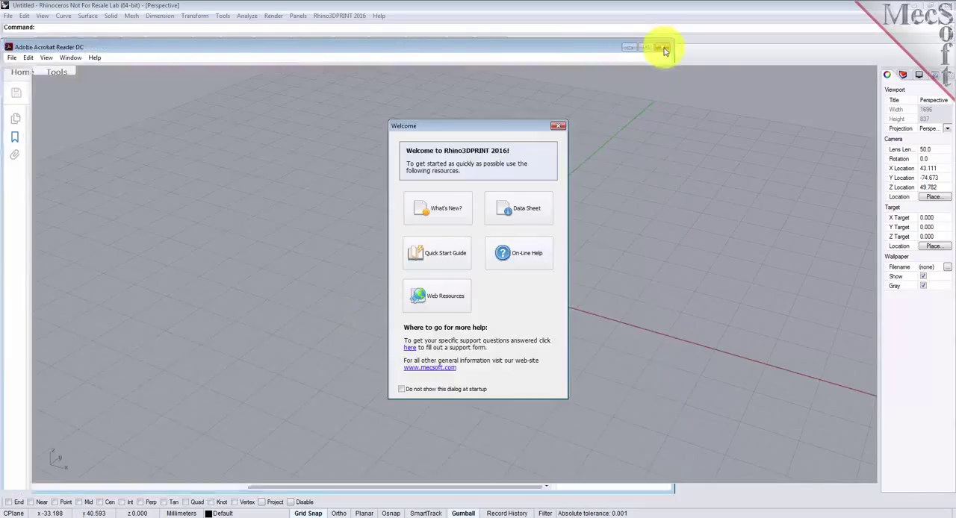
click(558, 126)
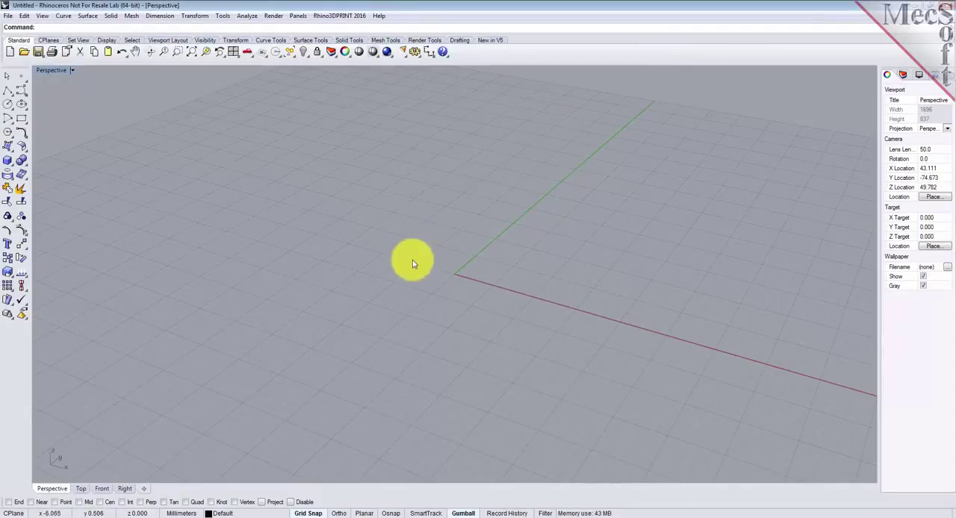
Step: Show the Rhino3DPRINT browser and review its Model, Inspect & Modify, Repair, 3D Print and Create tool groups
click(348, 17)
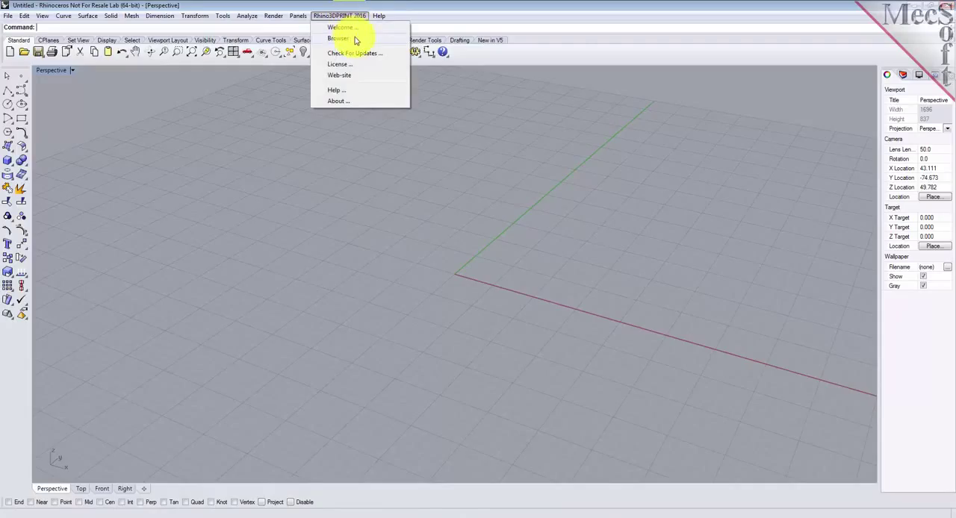
click(342, 38)
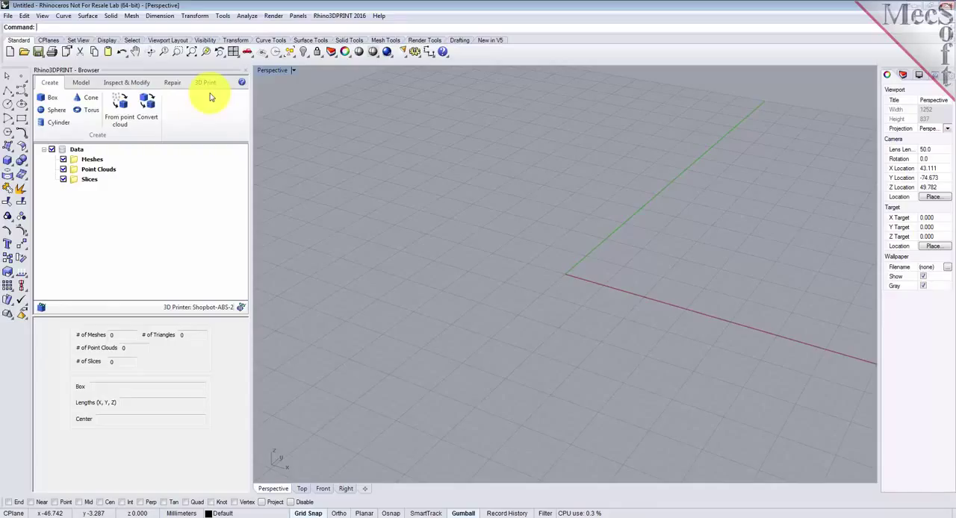
click(82, 83)
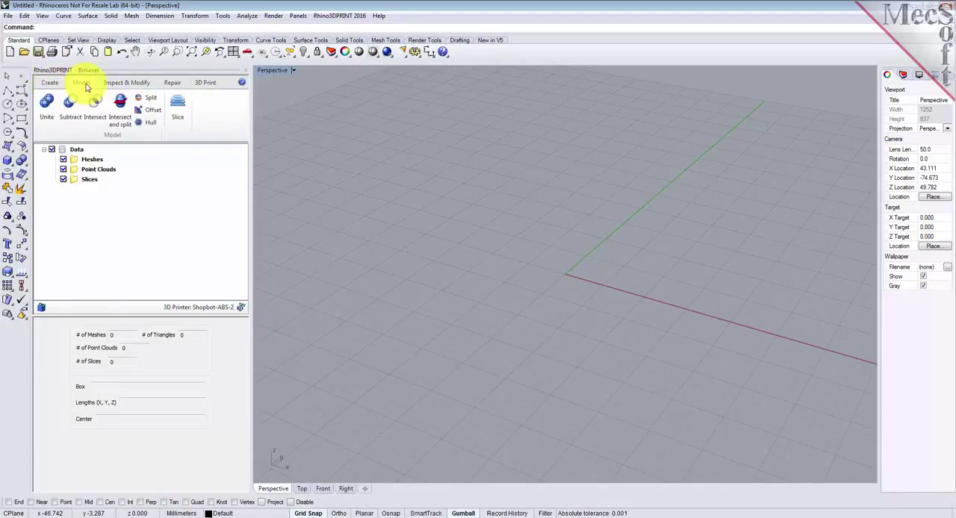
click(145, 86)
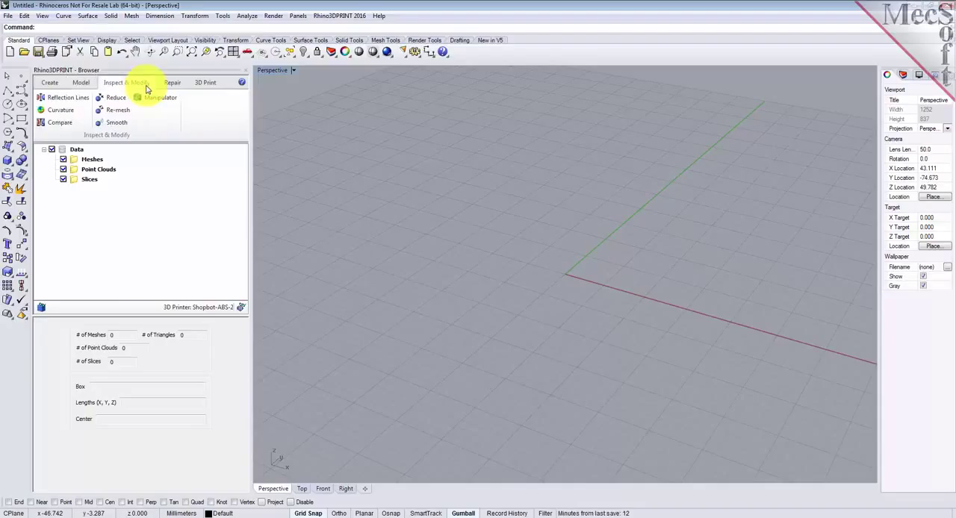
click(185, 88)
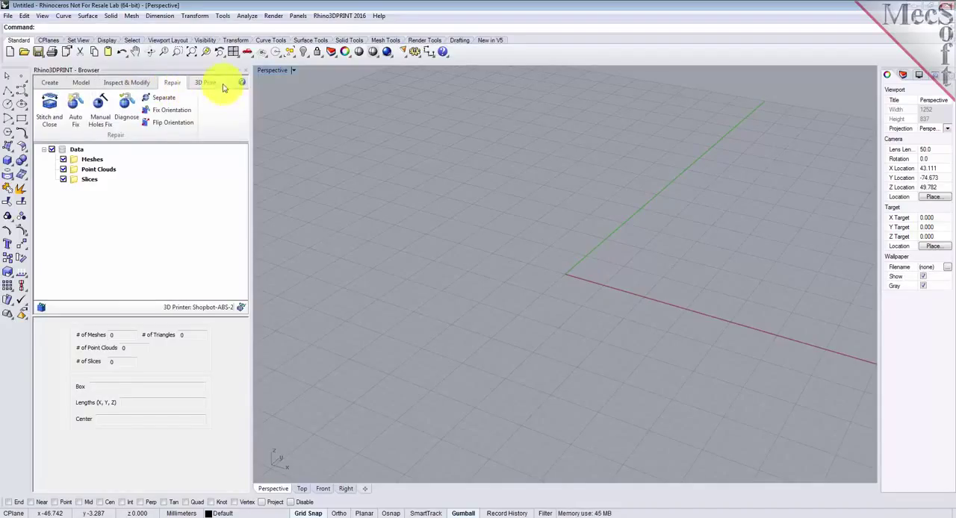
click(218, 86)
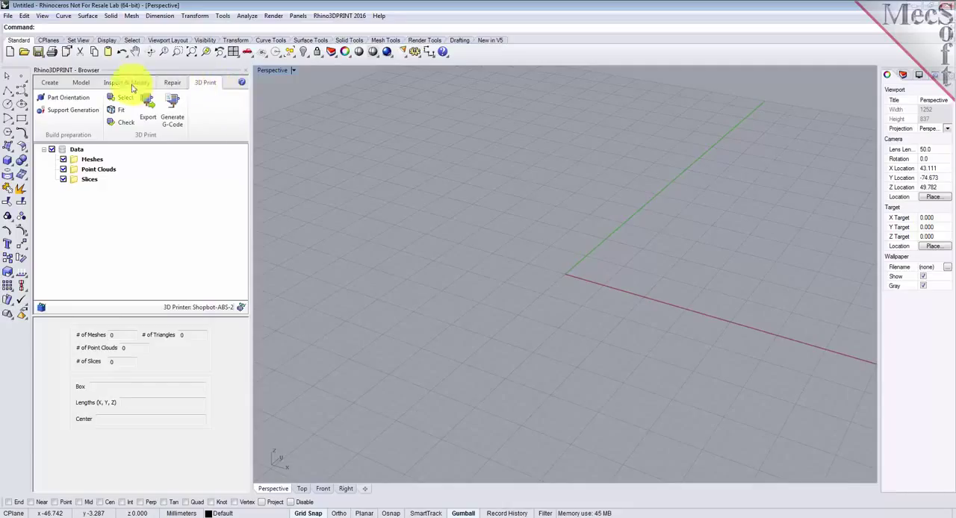
click(52, 85)
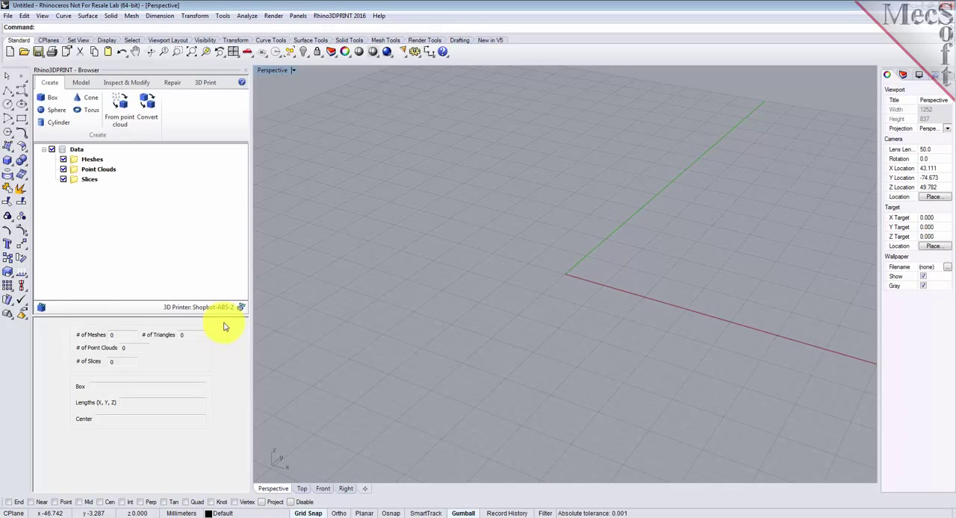
Step: Open the points file RubberDuck.csv from the QuickStart folder as a point cloud with comma delimiters
click(9, 15)
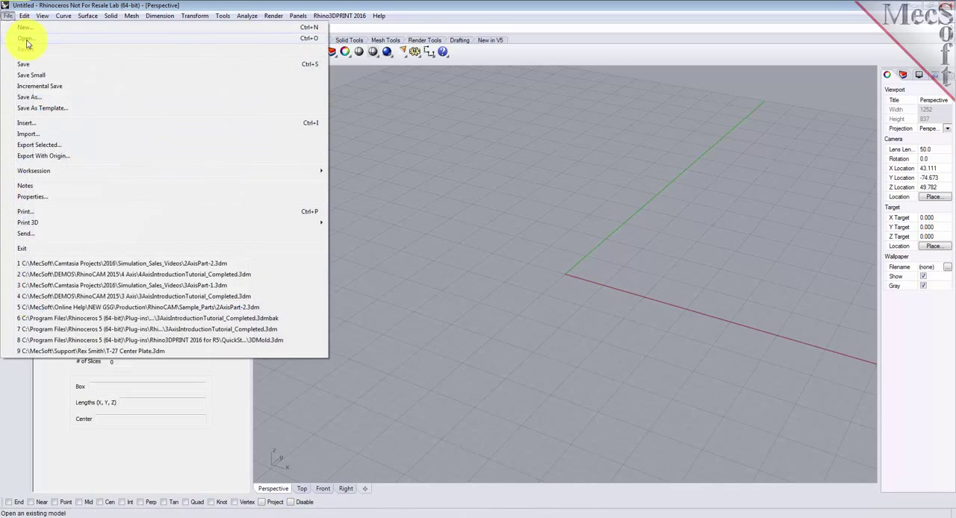
click(27, 43)
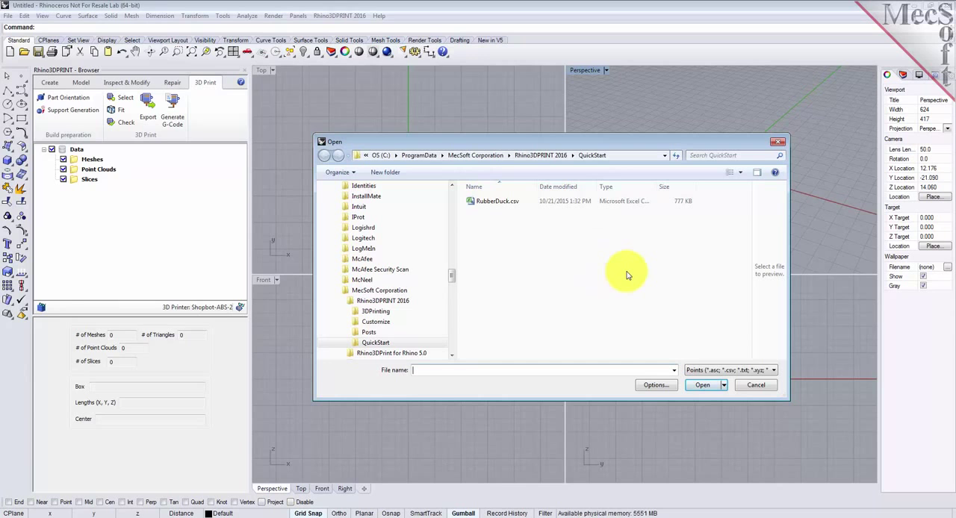
click(717, 371)
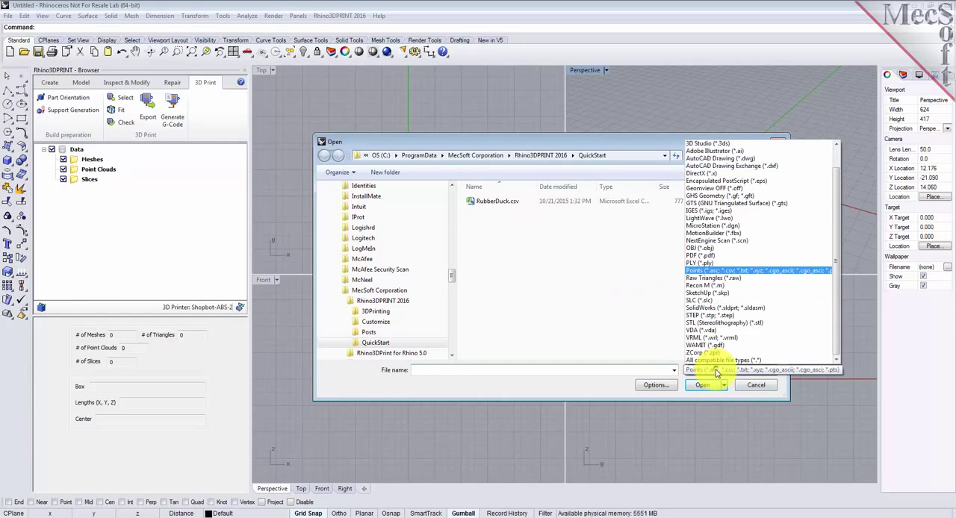
click(715, 272)
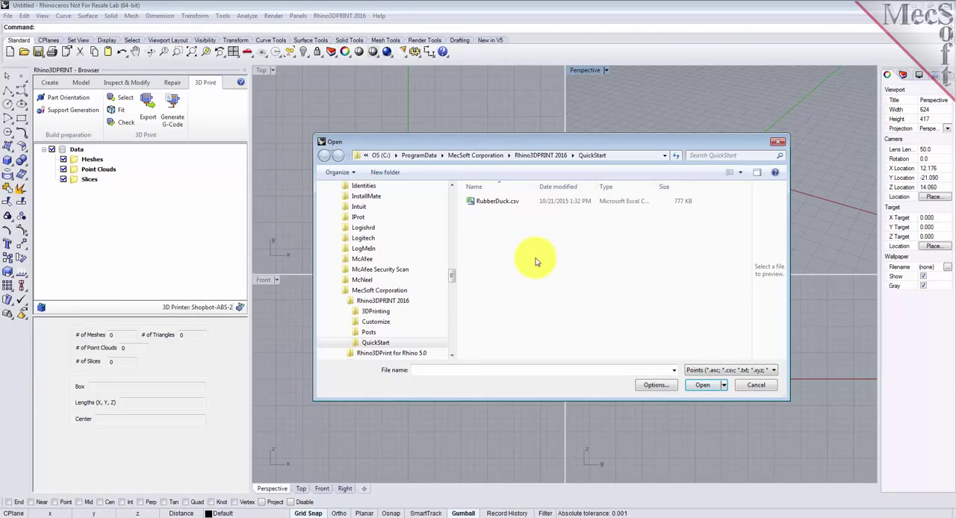
double_click(496, 201)
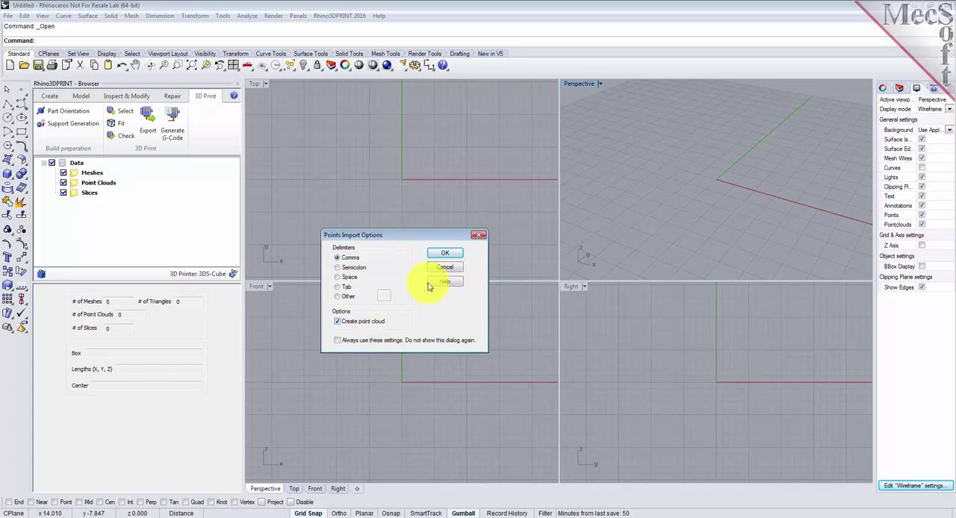
click(446, 256)
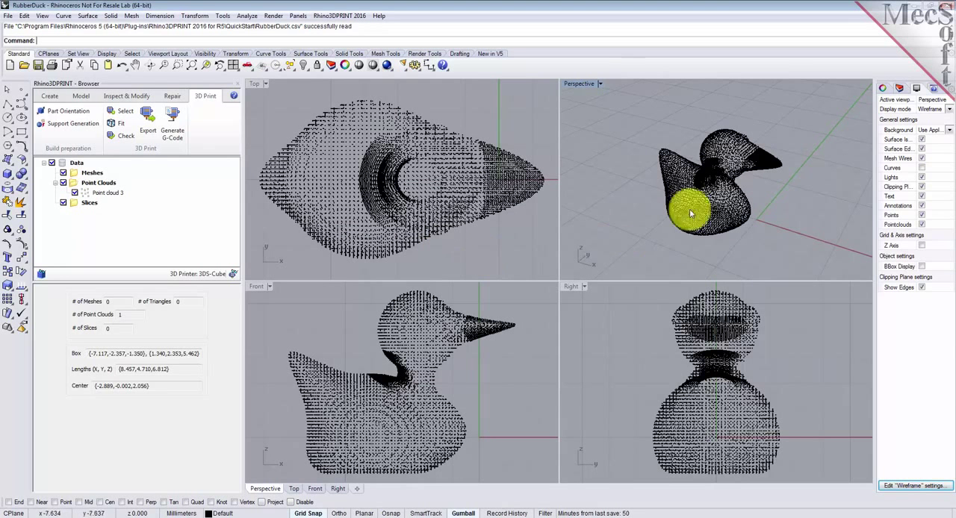
Step: Maximize the Perspective viewport and change the model units to Inches without scaling the model
double_click(583, 85)
right_drag(655, 348, 628, 323)
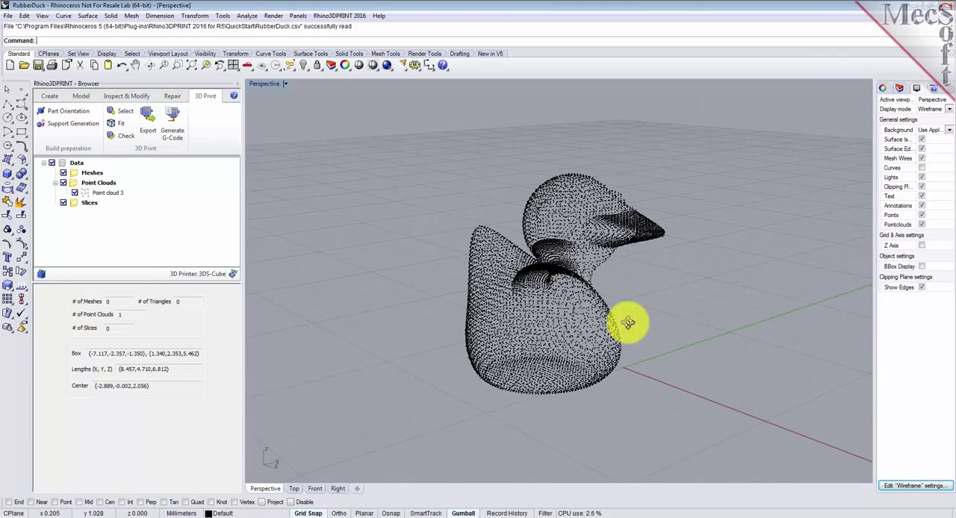
click(183, 514)
click(231, 506)
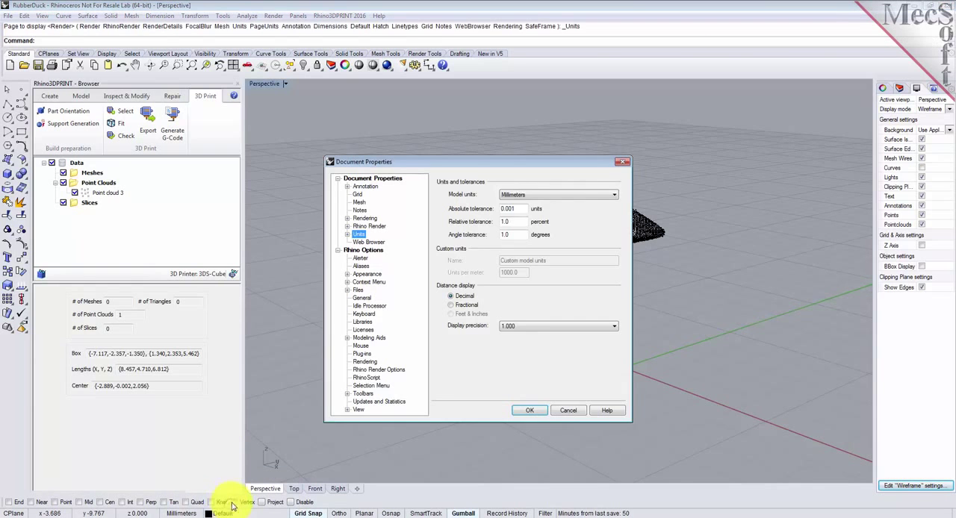
click(545, 194)
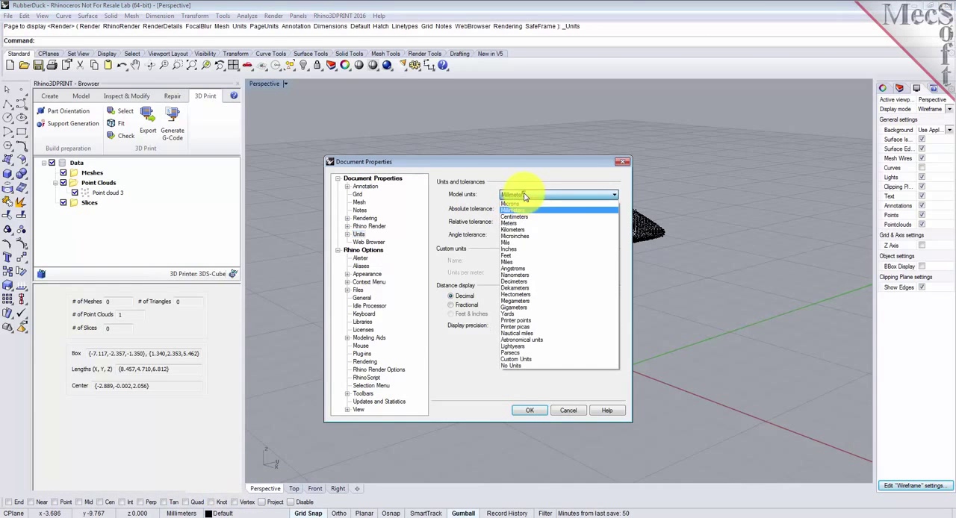
click(514, 249)
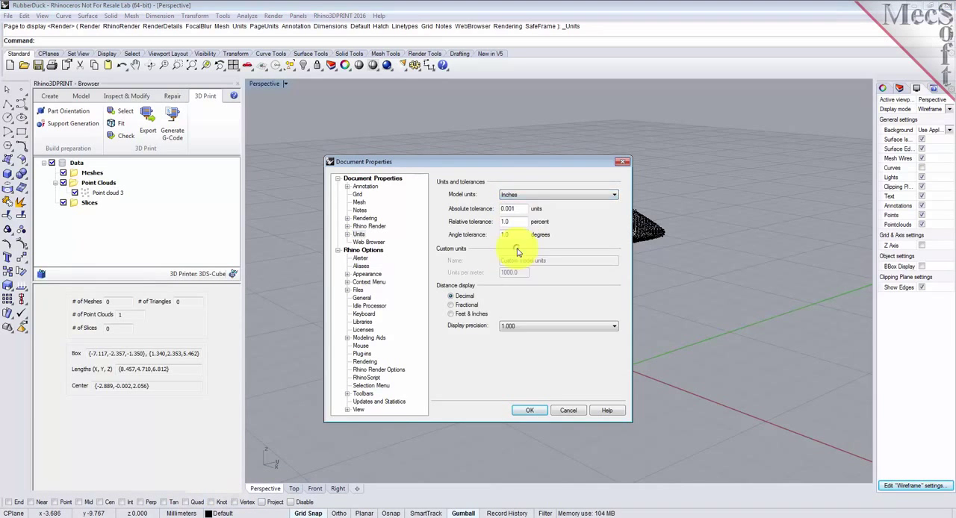
click(527, 409)
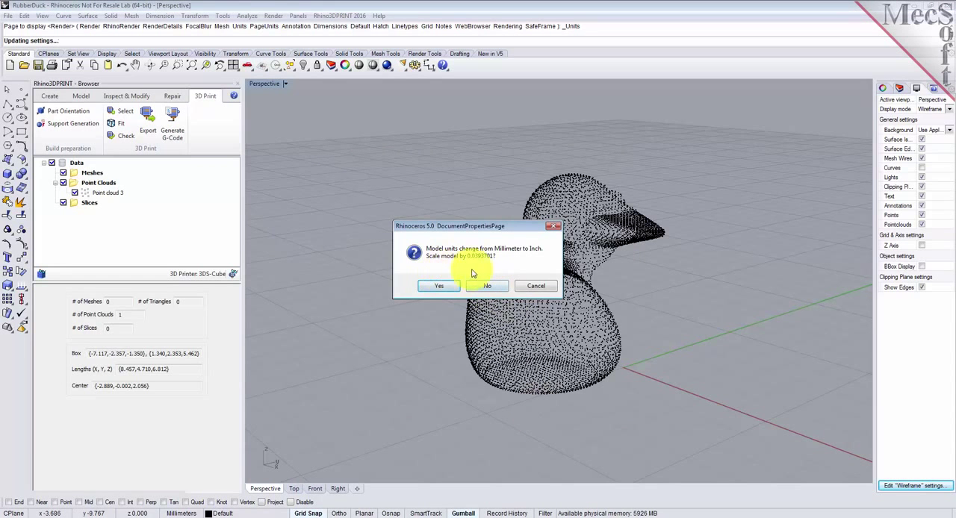
click(488, 286)
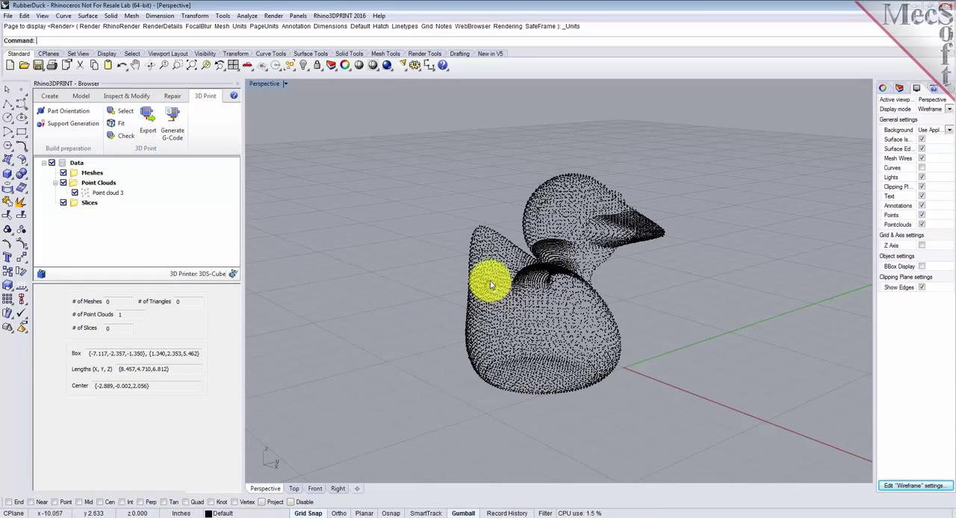
Step: Create a mesh from the duck point cloud using the preset mesh creation options
right_drag(486, 321, 435, 302)
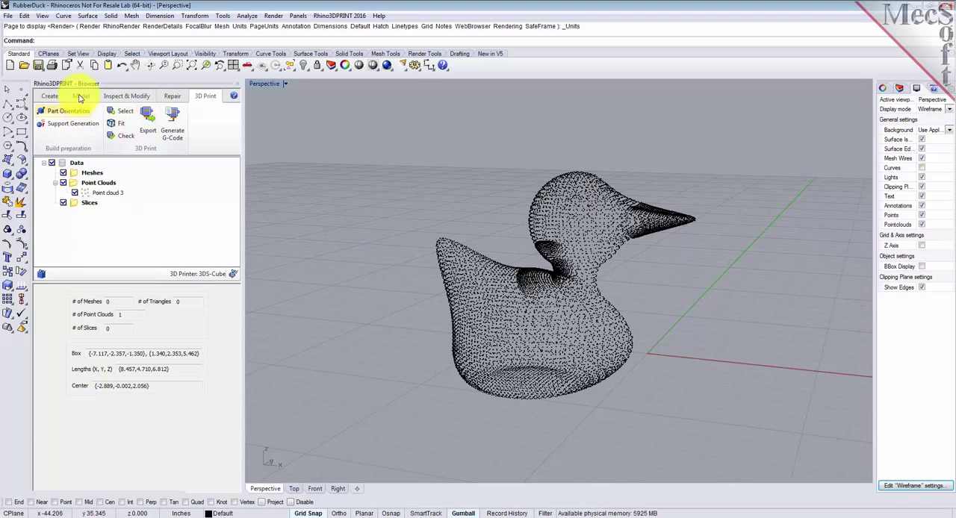
click(49, 95)
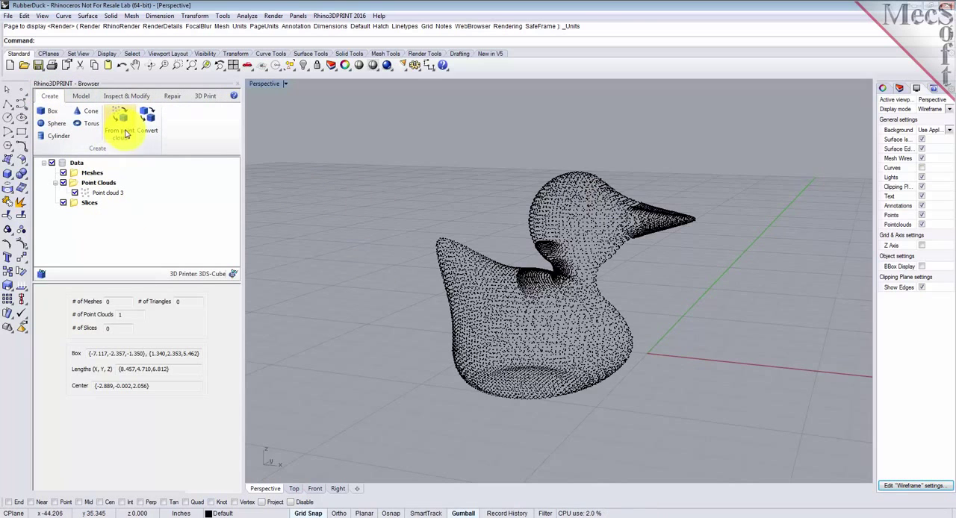
click(120, 127)
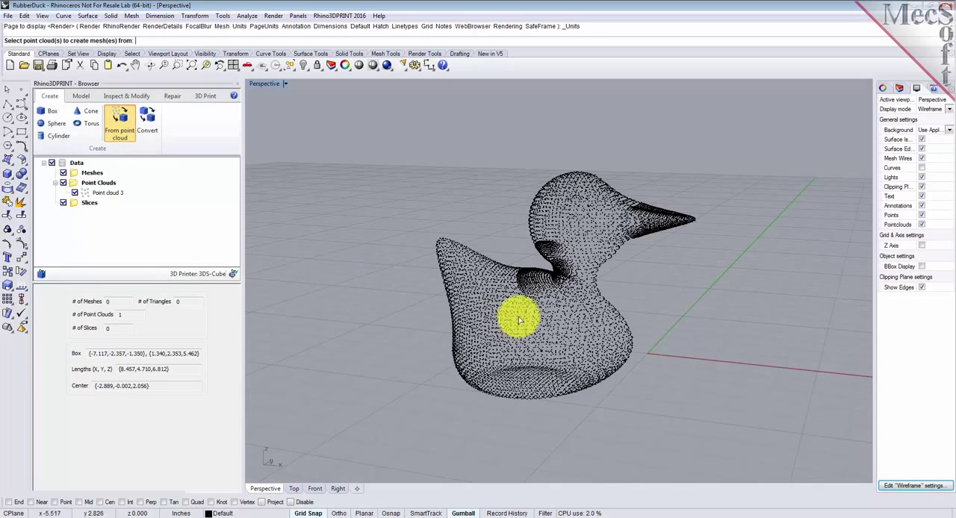
click(534, 286)
key(Return)
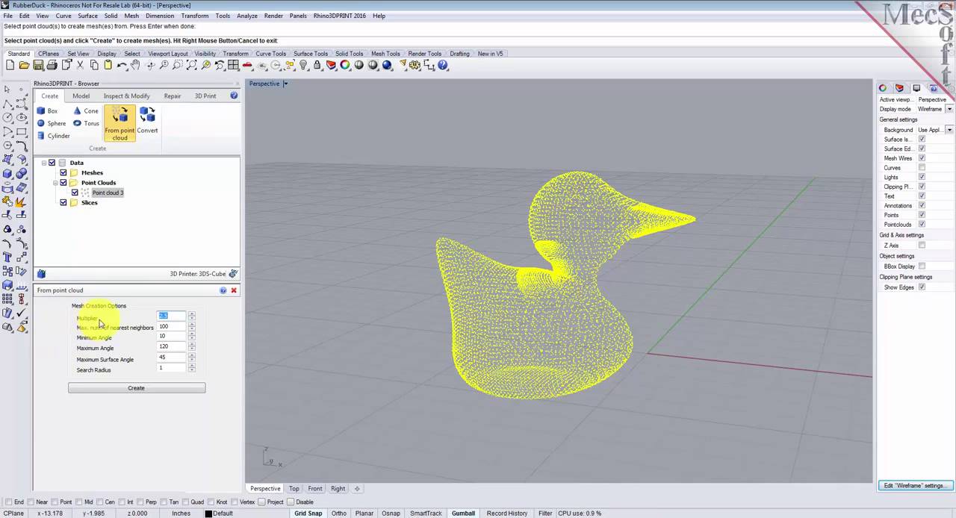
click(174, 320)
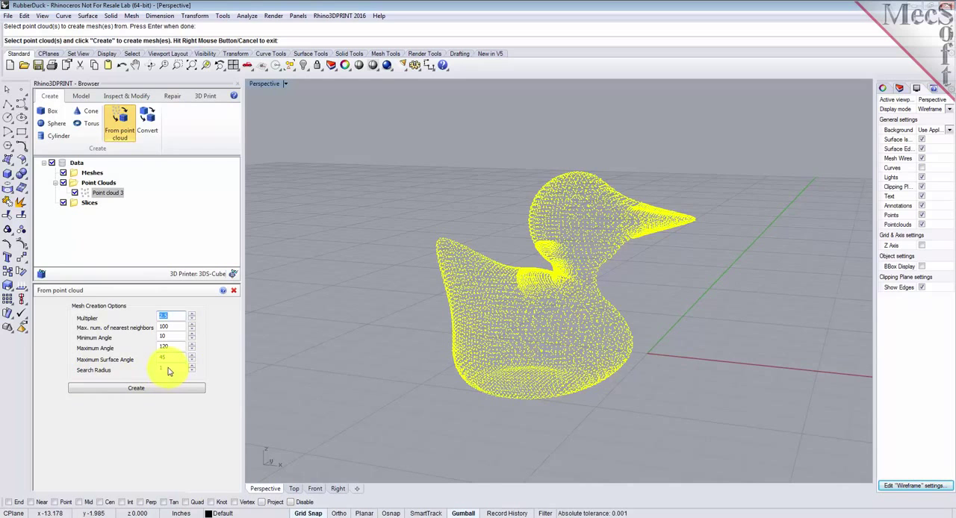
click(151, 386)
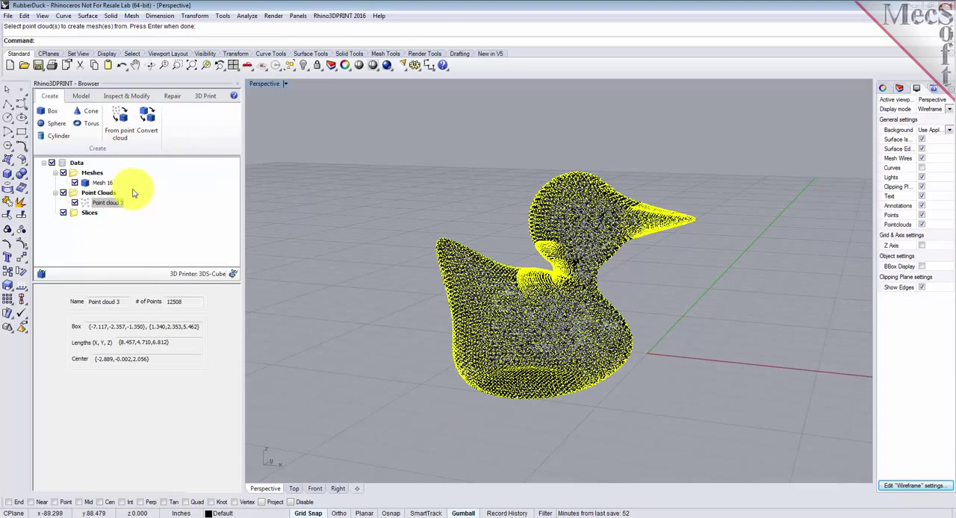
Step: Compare the mesh with its source points, hide the duck point cloud, and toggle the mesh wires display off and back on
click(86, 184)
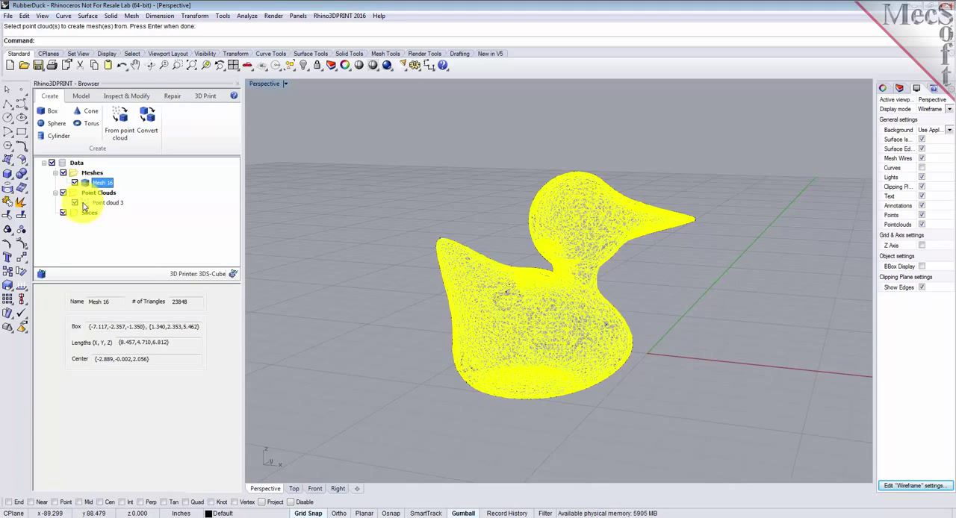
click(87, 204)
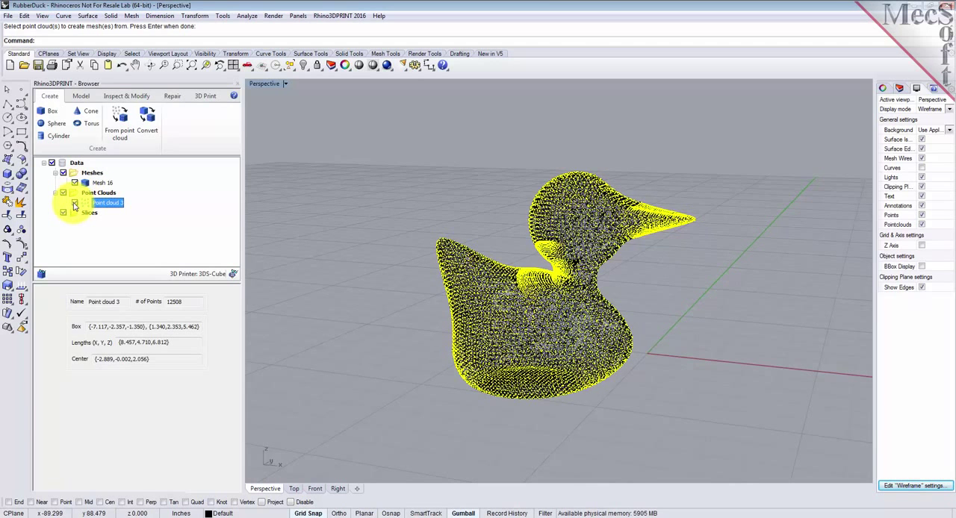
click(75, 203)
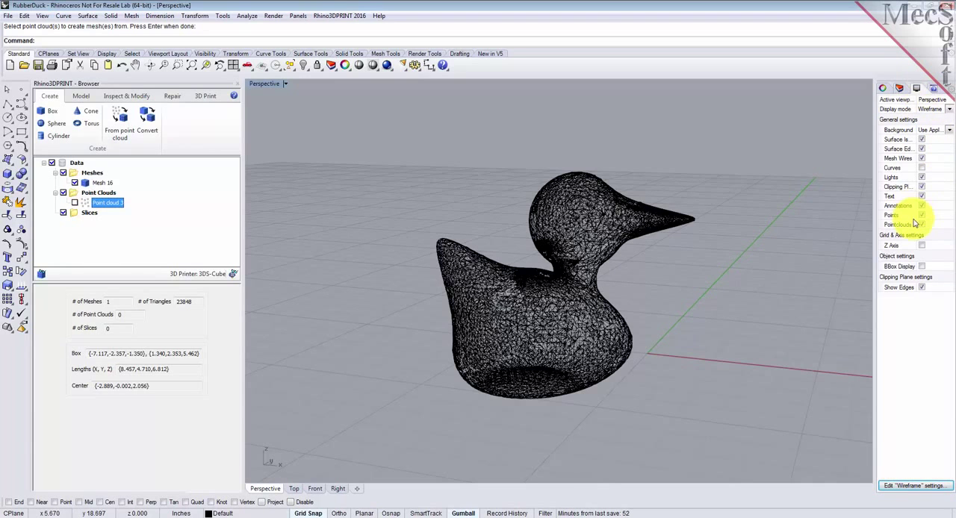
click(923, 160)
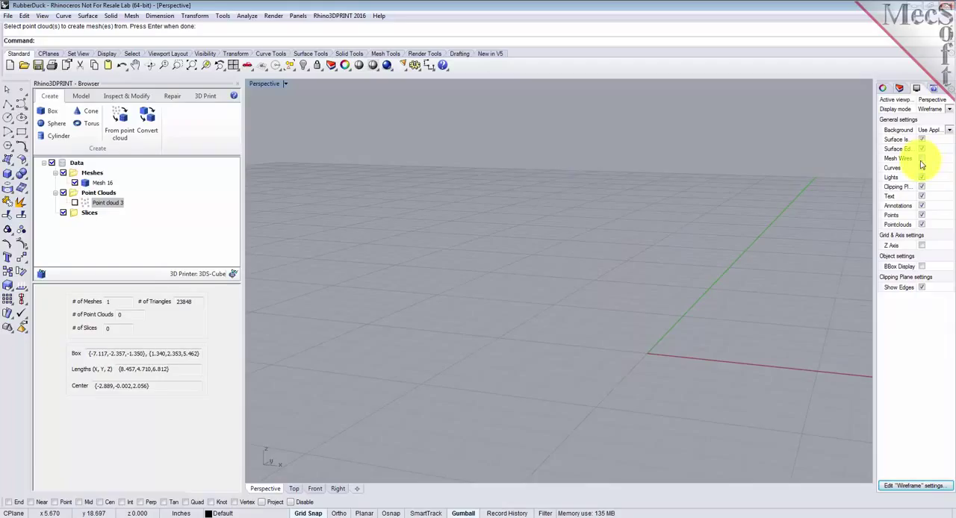
click(922, 159)
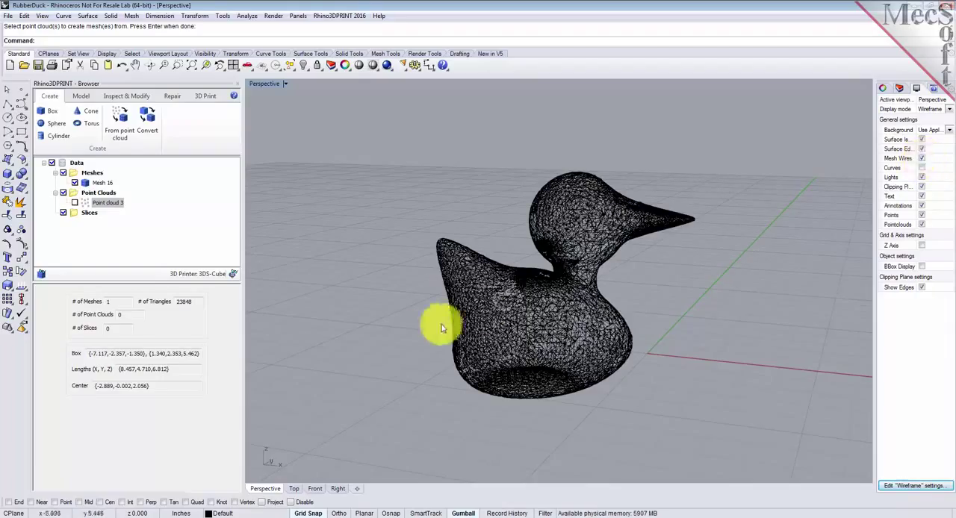
Step: Display the duck mesh in Shaded mode and examine its surface from several angles
click(373, 66)
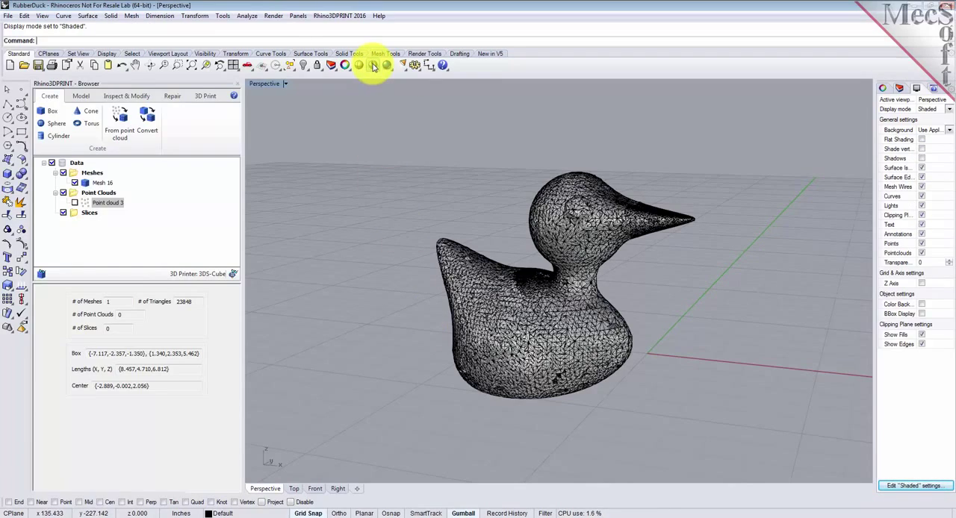
mouse_move(612, 294)
right_down()
mouse_move(428, 294)
mouse_move(590, 298)
mouse_move(614, 288)
mouse_move(433, 307)
mouse_move(444, 316)
mouse_move(507, 316)
right_up()
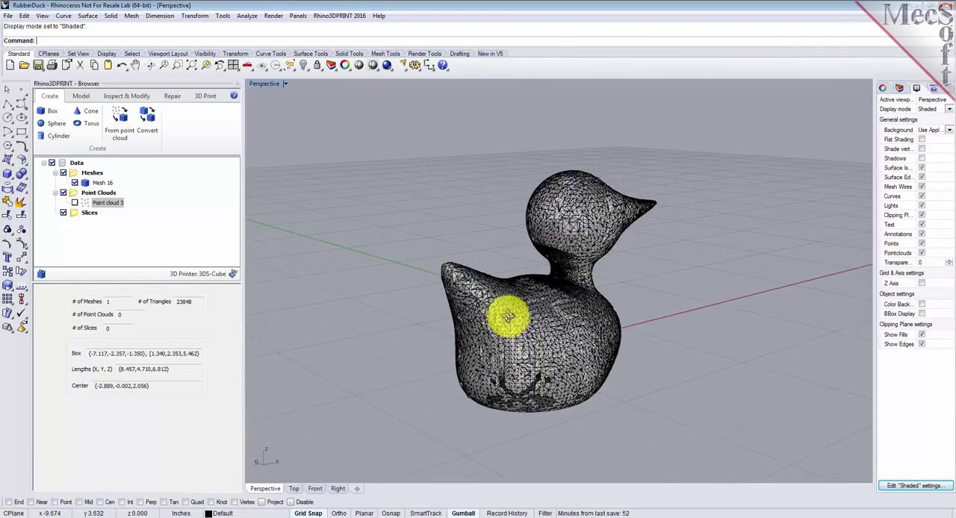
scroll(500, 337, up, 5)
right_drag(640, 305, 583, 259)
right_drag(652, 269, 694, 282)
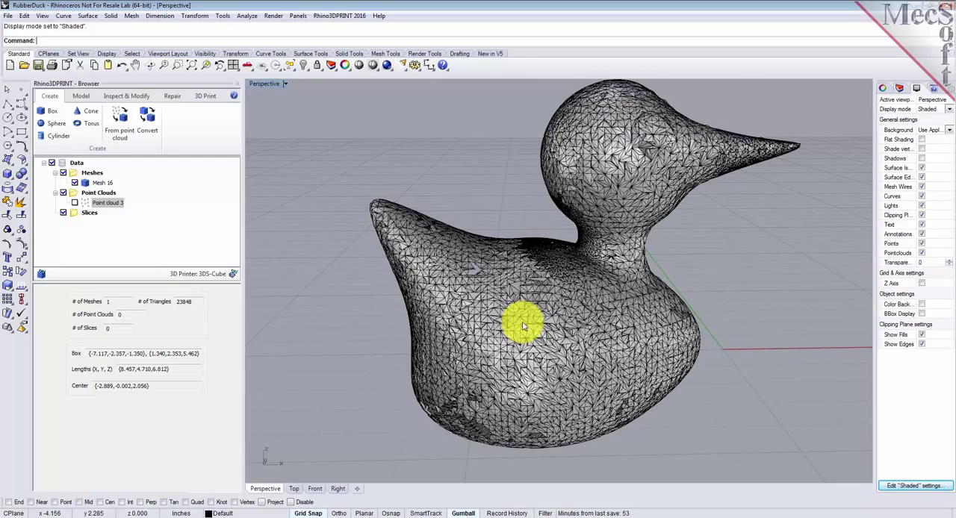
right_drag(465, 337, 366, 330)
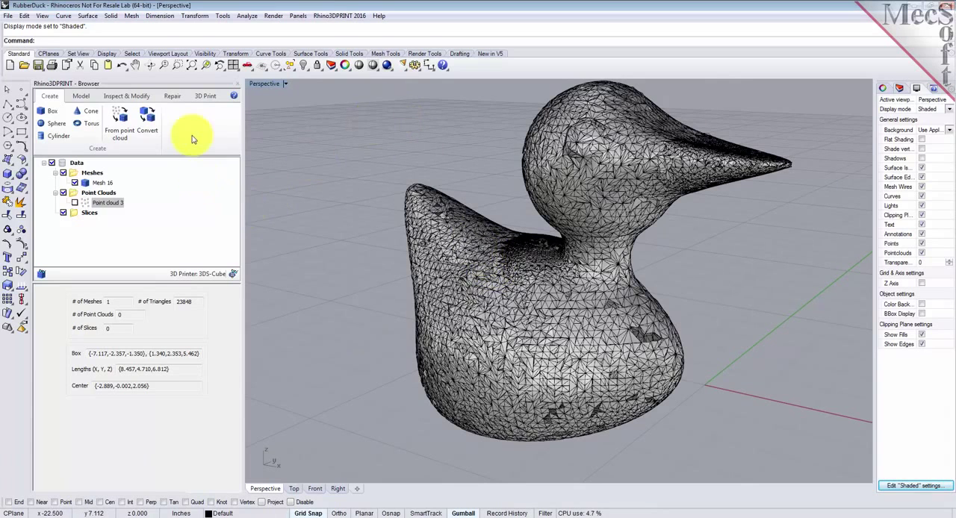
Step: Diagnose the duck mesh by running all edge, triangle and vertex checks with the preset values, and close the results
click(145, 98)
click(173, 96)
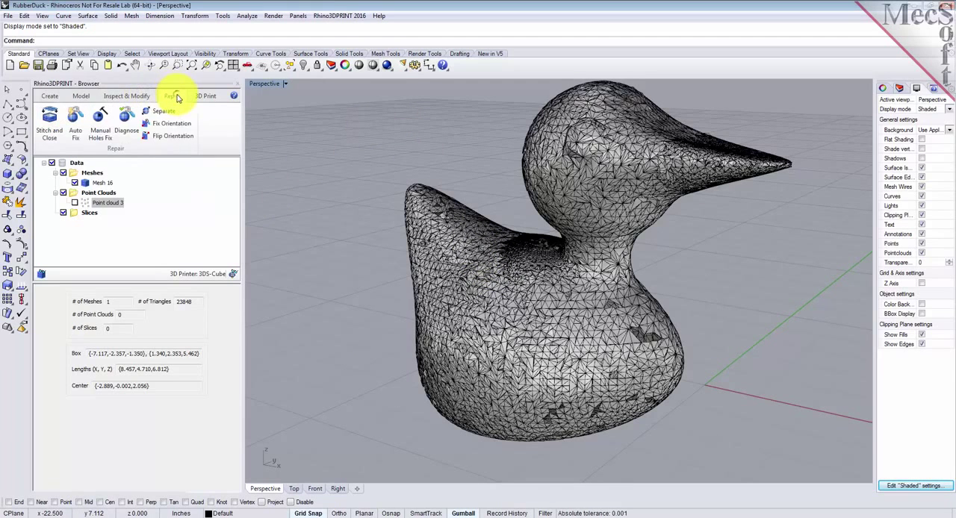
click(129, 124)
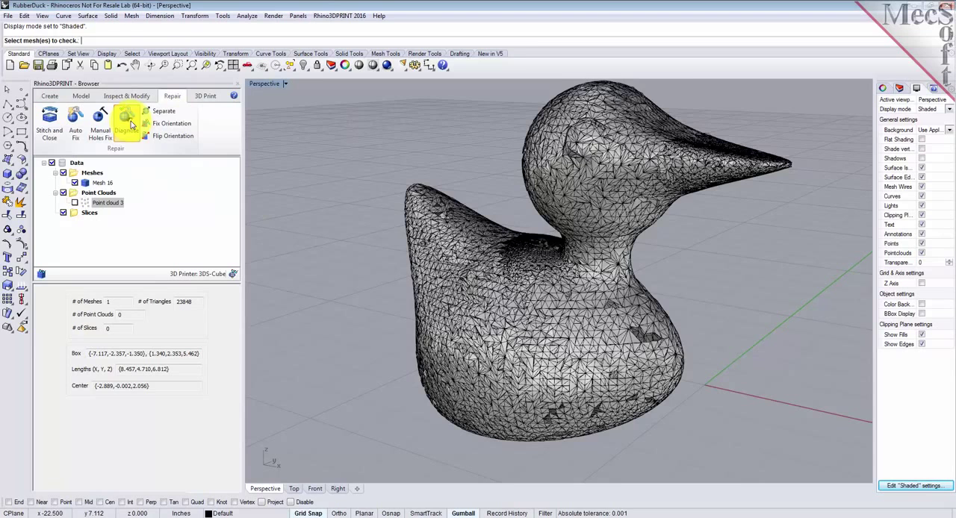
click(457, 237)
key(Return)
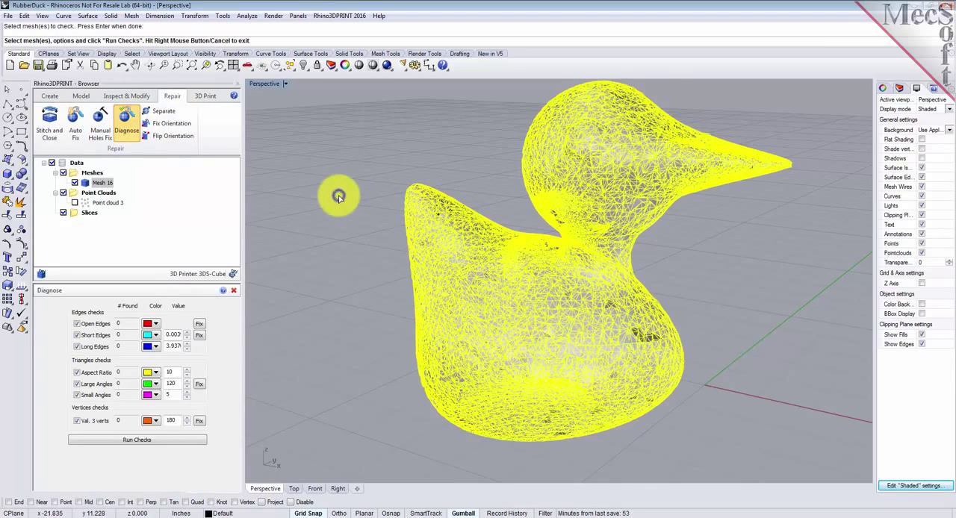
click(150, 442)
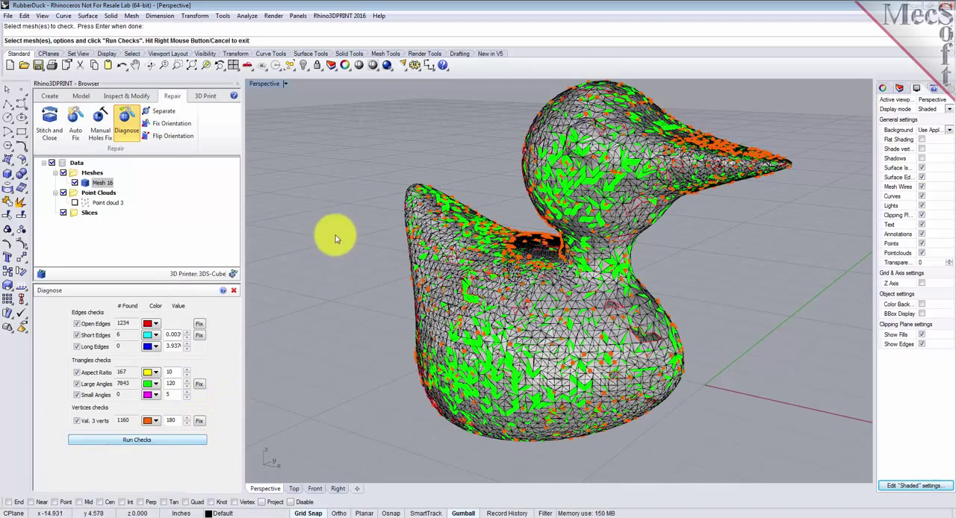
right_drag(704, 284, 740, 277)
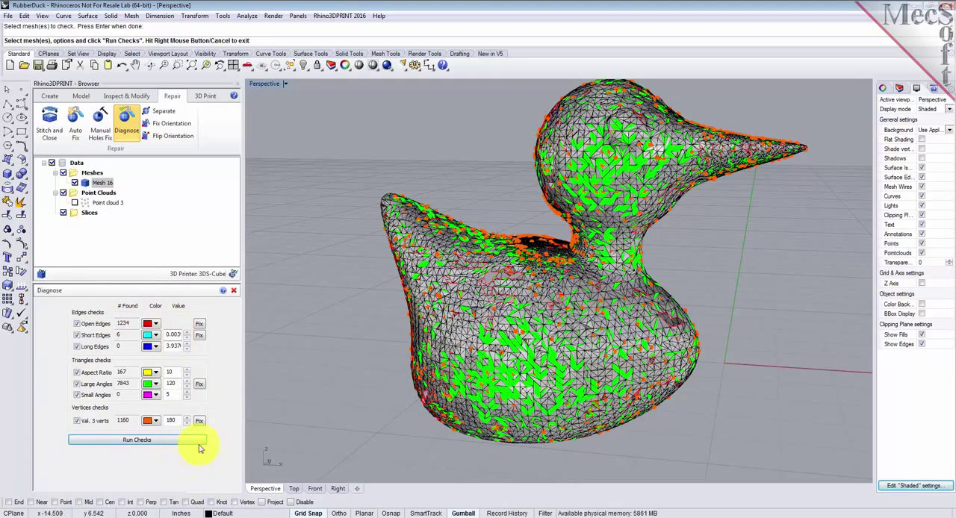
click(233, 292)
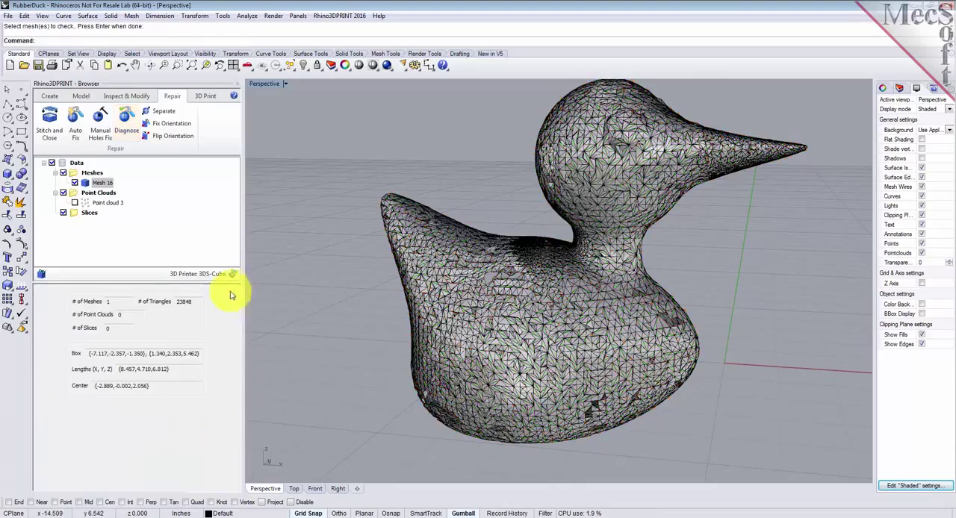
Step: Repair the duck mesh with Auto Fix and look over the repaired surface
right_drag(406, 363, 469, 364)
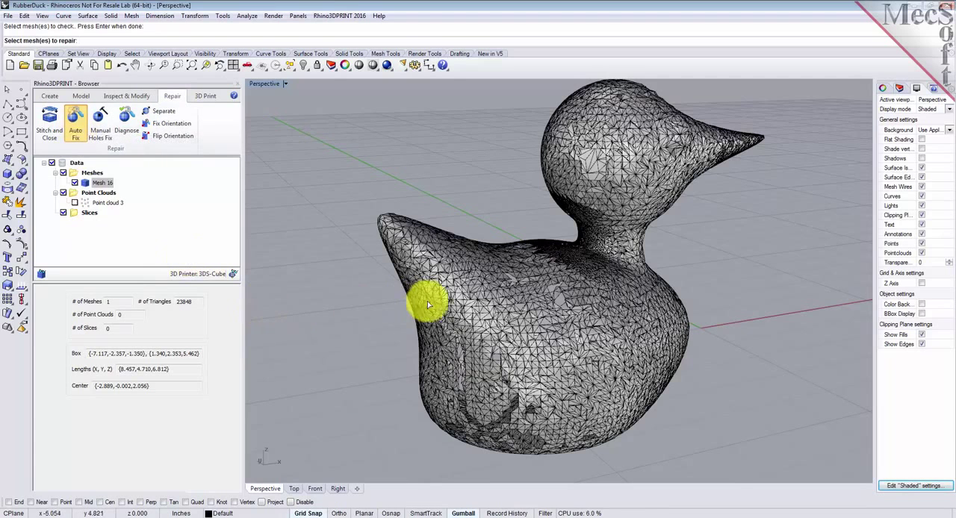
click(451, 294)
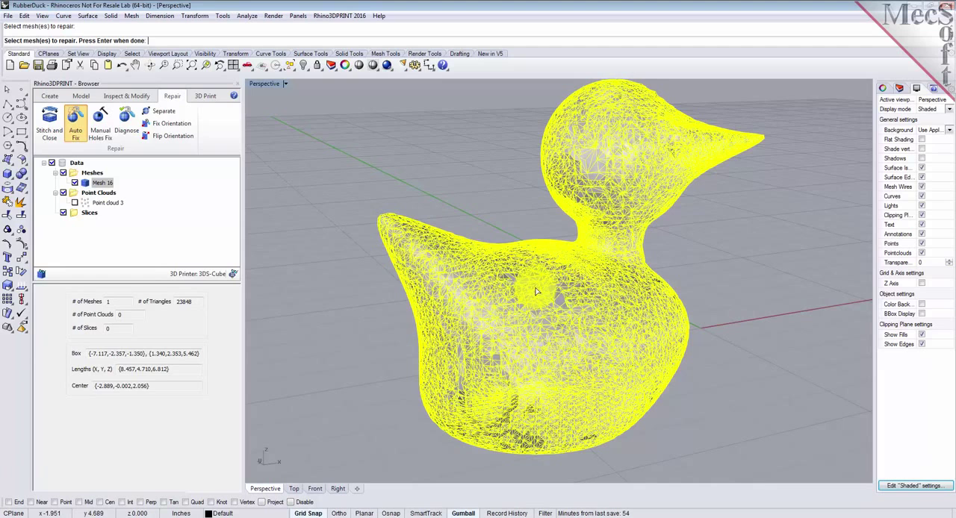
click(536, 320)
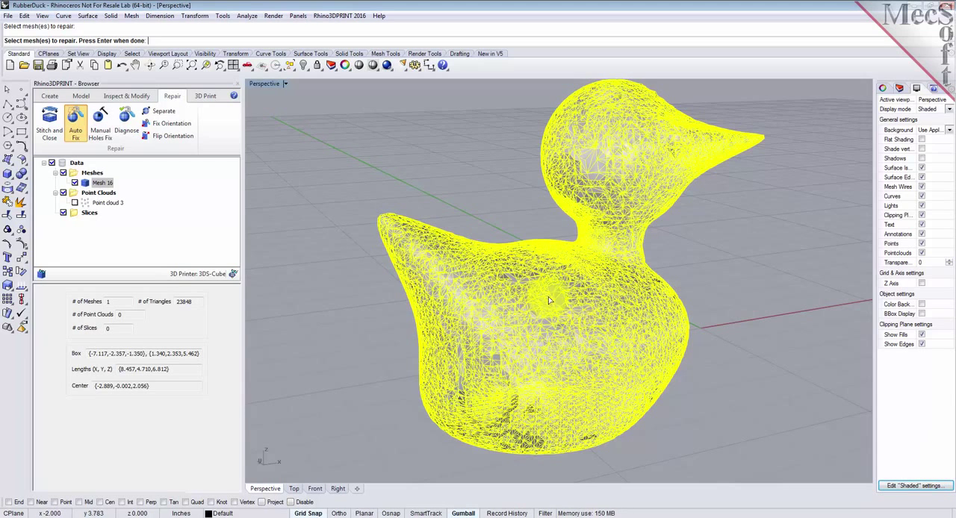
click(479, 337)
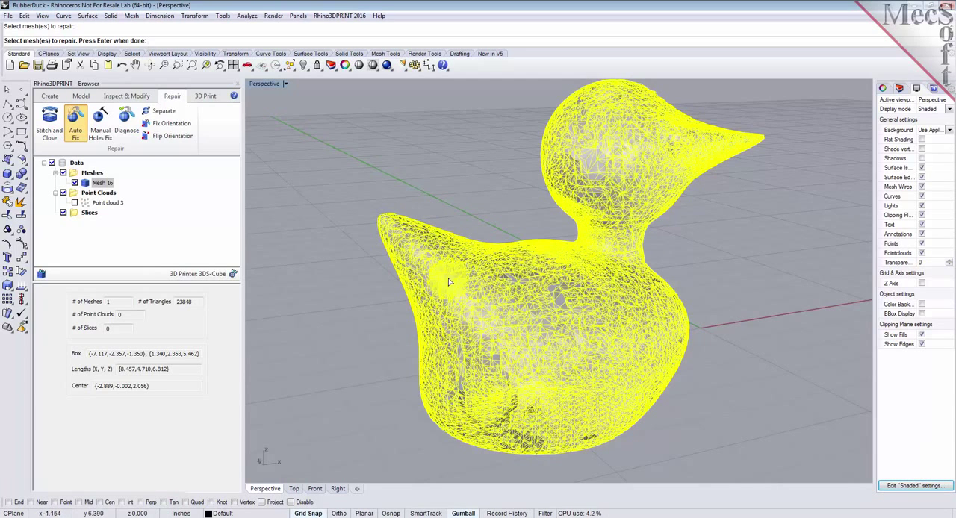
right_click(347, 237)
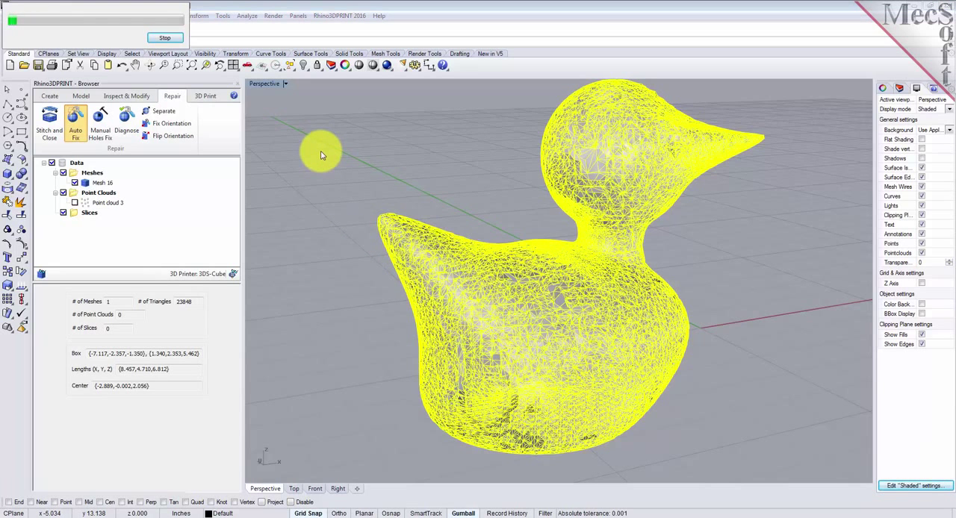
right_drag(662, 322, 669, 298)
right_drag(505, 299, 431, 299)
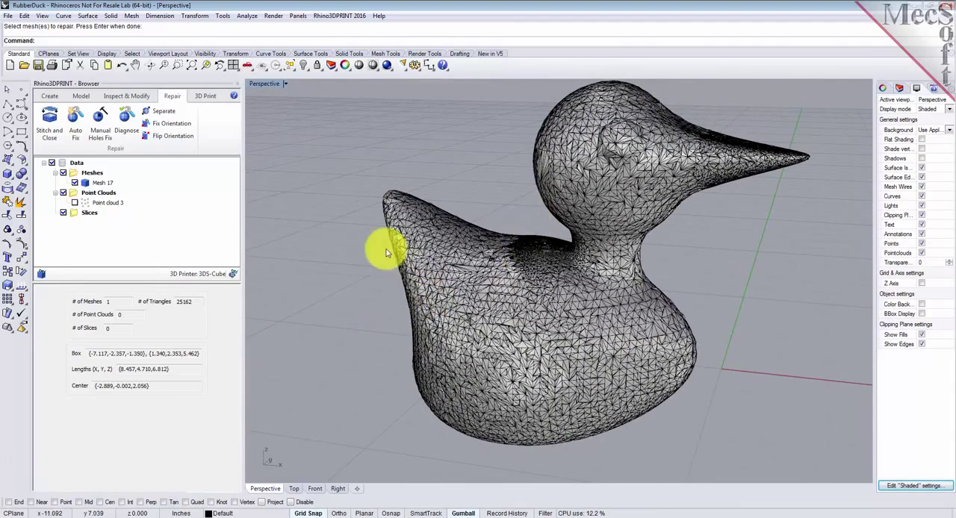
Step: Run the diagnostic checks on the auto-fixed duck mesh, close the results and examine its triangles from both sides
click(127, 120)
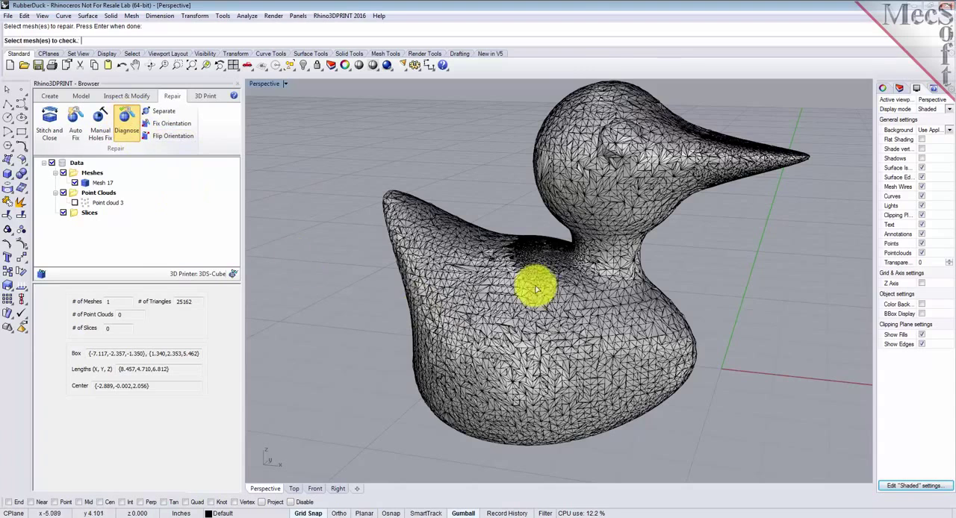
click(473, 271)
right_click(327, 236)
click(138, 440)
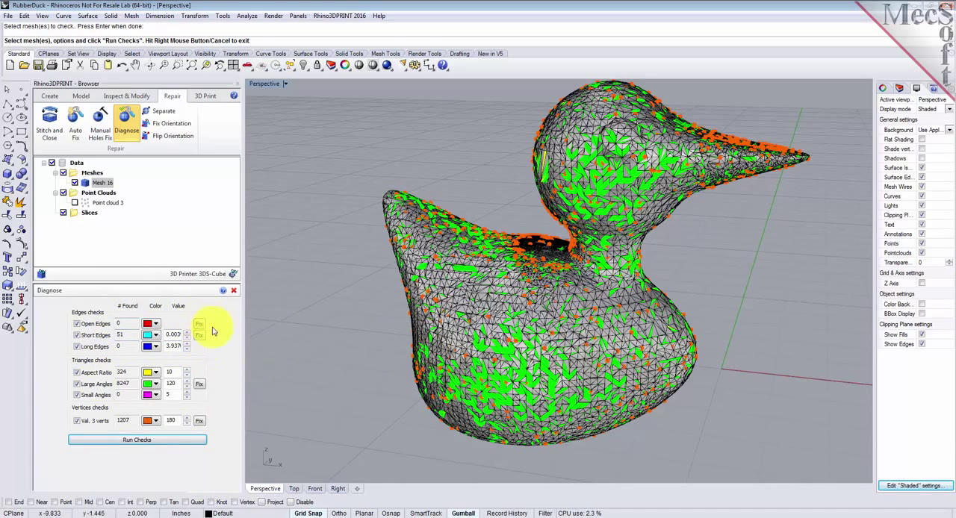
click(234, 291)
mouse_move(681, 362)
right_down()
mouse_move(560, 411)
mouse_move(471, 411)
mouse_move(520, 367)
mouse_move(687, 369)
right_up()
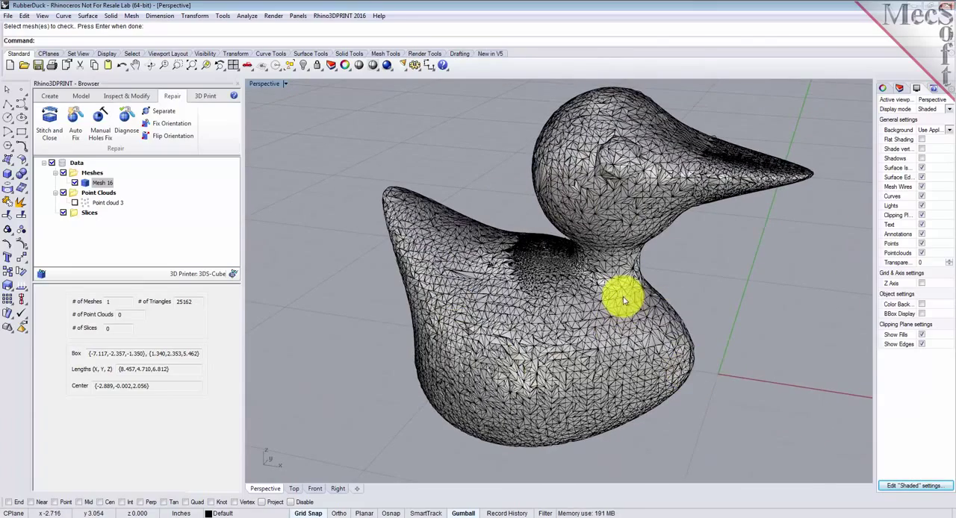
right_drag(559, 363, 631, 354)
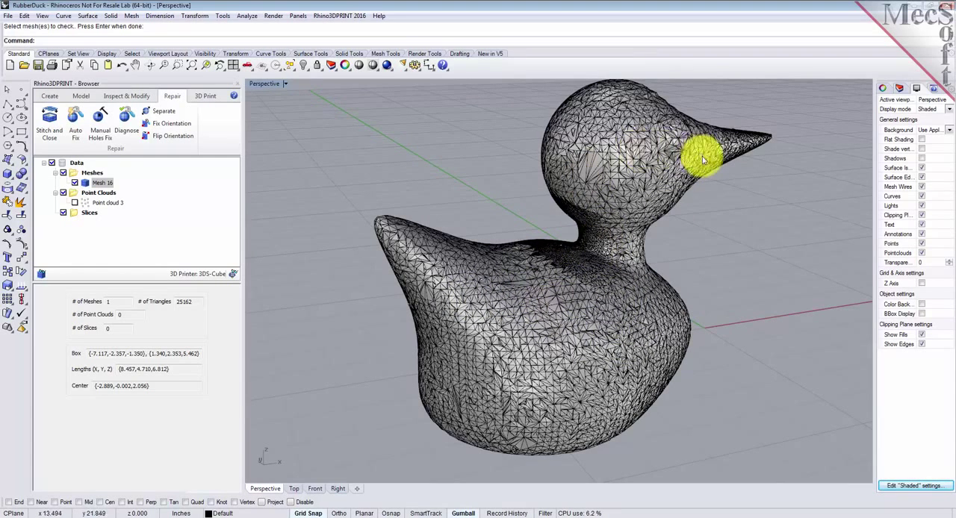
mouse_move(691, 300)
right_down()
mouse_move(523, 294)
mouse_move(582, 249)
mouse_move(682, 312)
mouse_move(693, 303)
right_up()
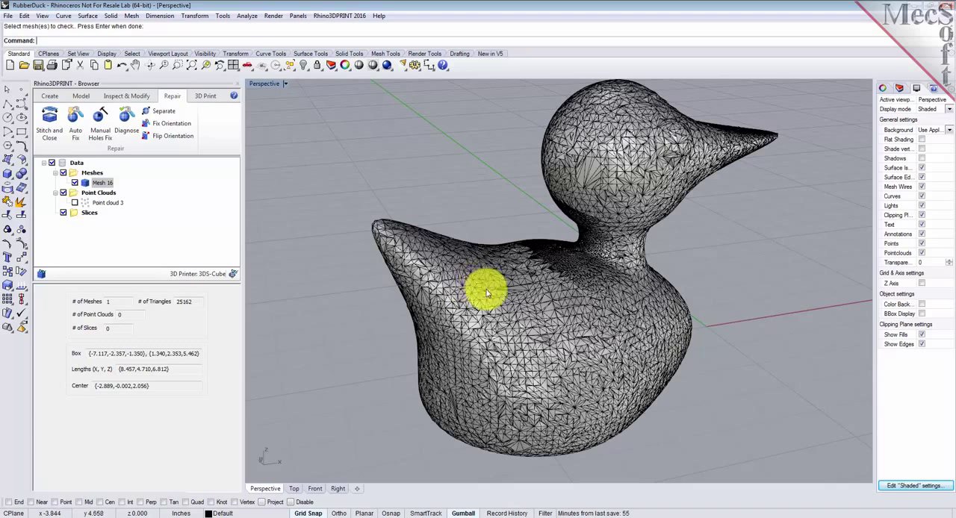
Step: Re-mesh the duck uniformly with an edge length of 0.125 and 4 iterations
click(127, 95)
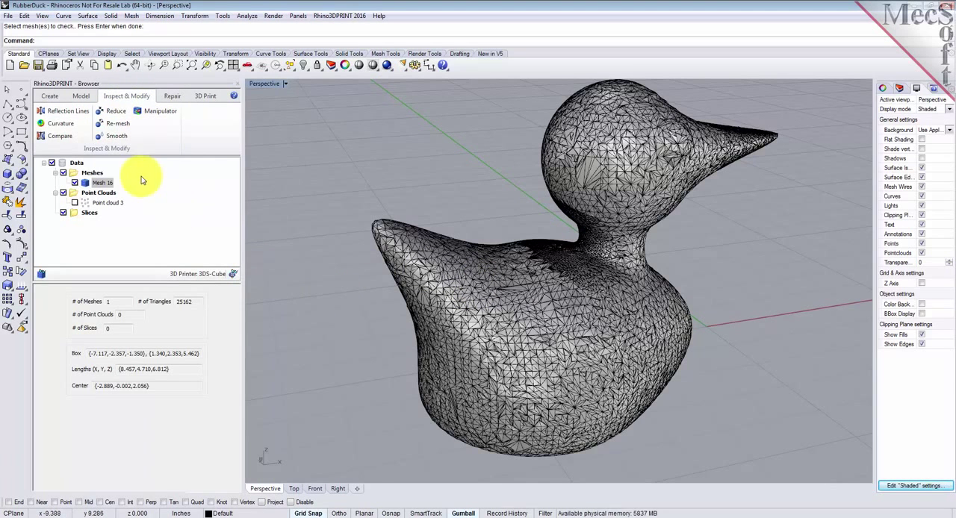
click(467, 285)
key(Return)
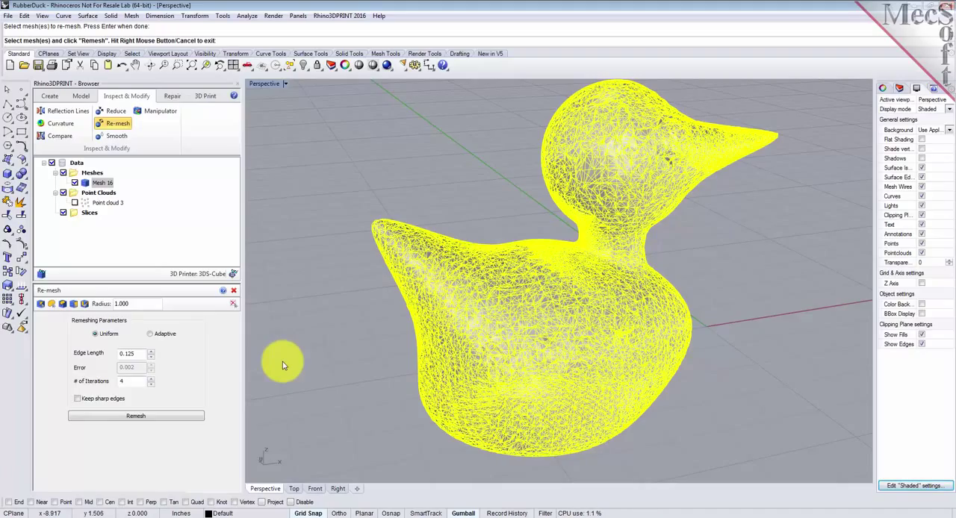
click(141, 417)
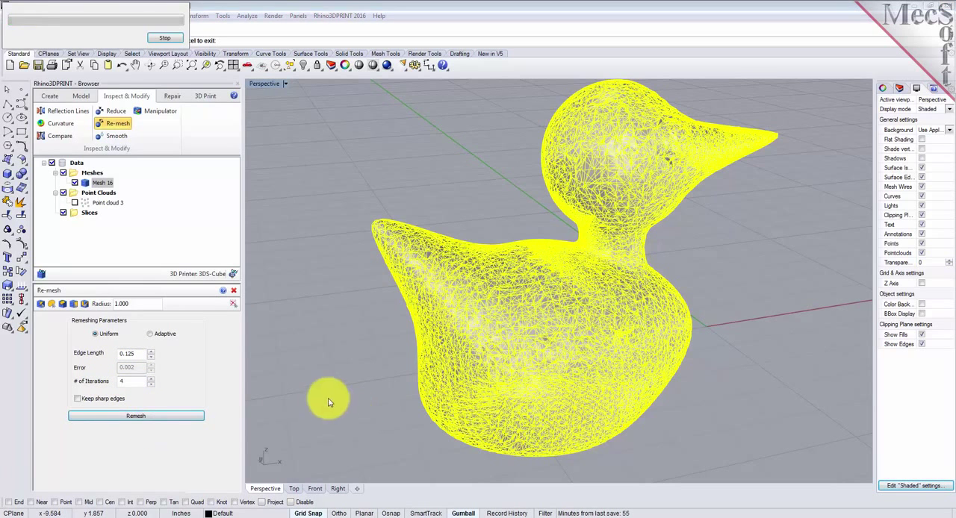
mouse_move(478, 422)
right_down()
mouse_move(474, 383)
mouse_move(529, 341)
mouse_move(520, 385)
mouse_move(450, 405)
mouse_move(467, 408)
right_up()
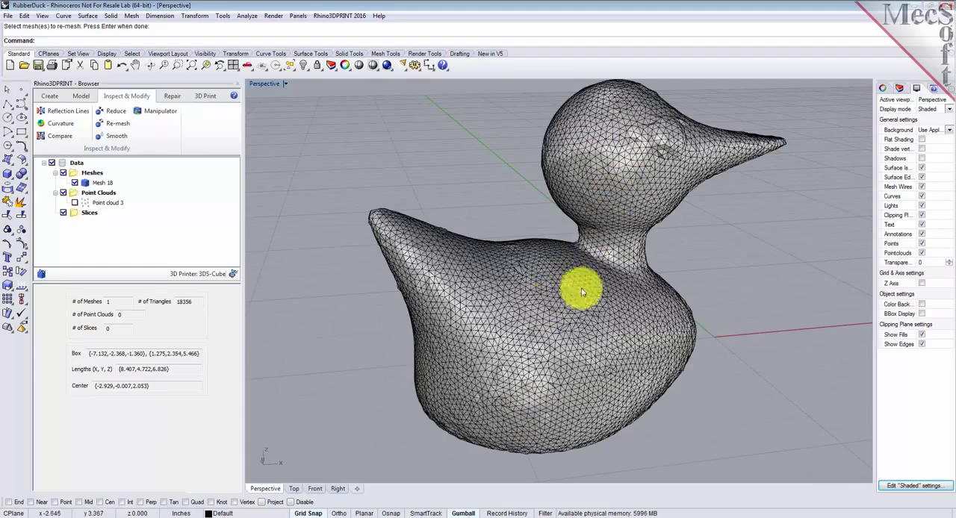
mouse_move(586, 290)
right_down()
mouse_move(541, 294)
mouse_move(575, 282)
right_up()
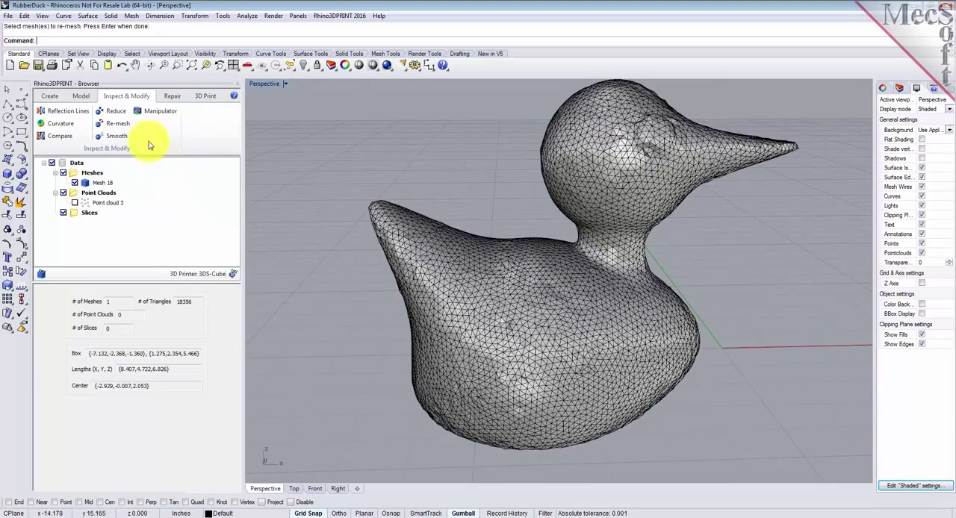
Step: Smooth the re-meshed duck with vertex shift in both directions, 4 iterations and no constraints
click(116, 137)
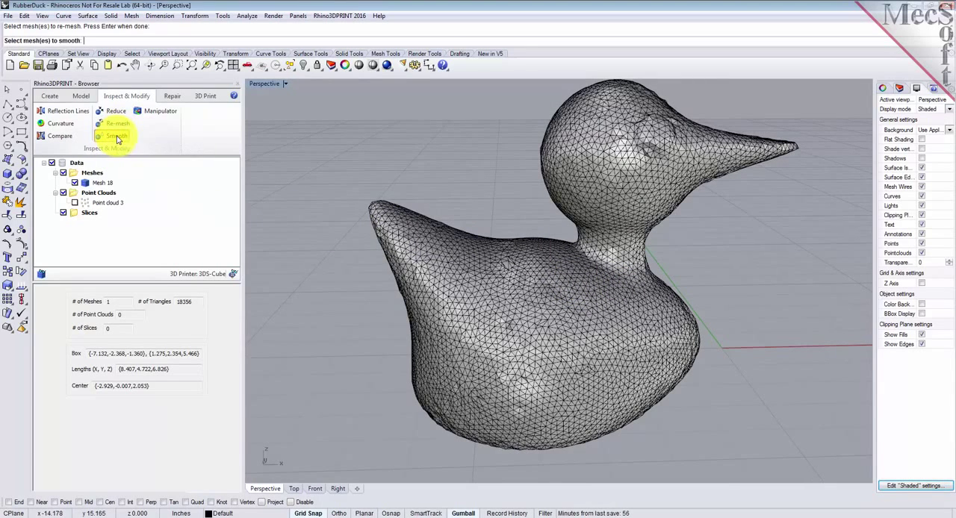
click(446, 271)
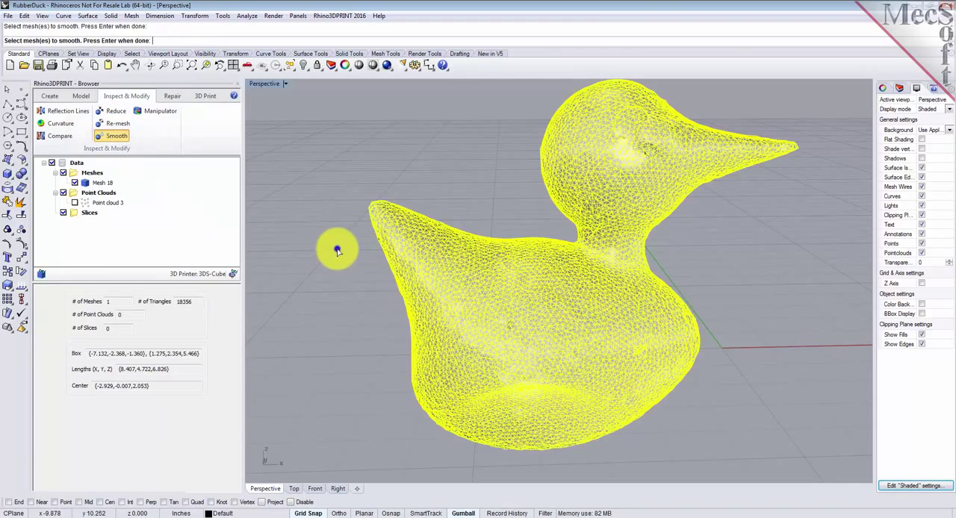
key(Return)
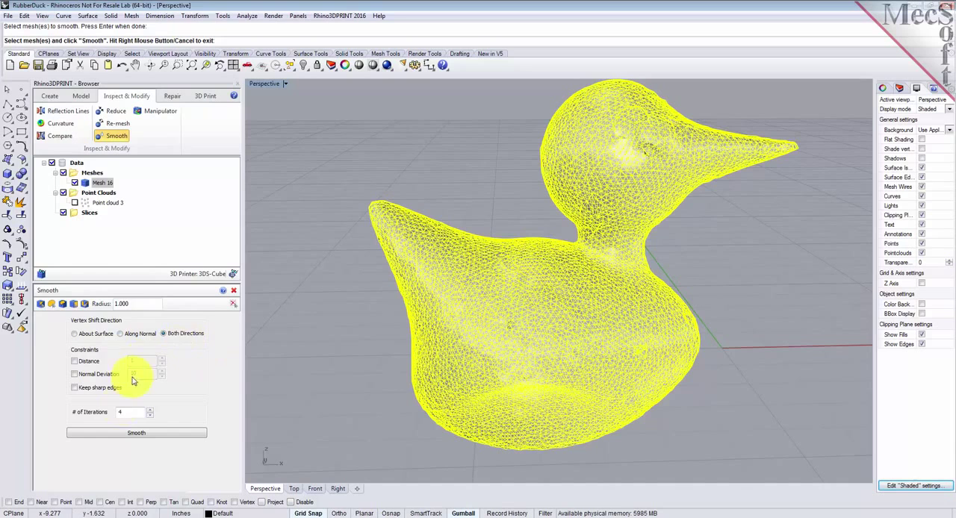
click(153, 435)
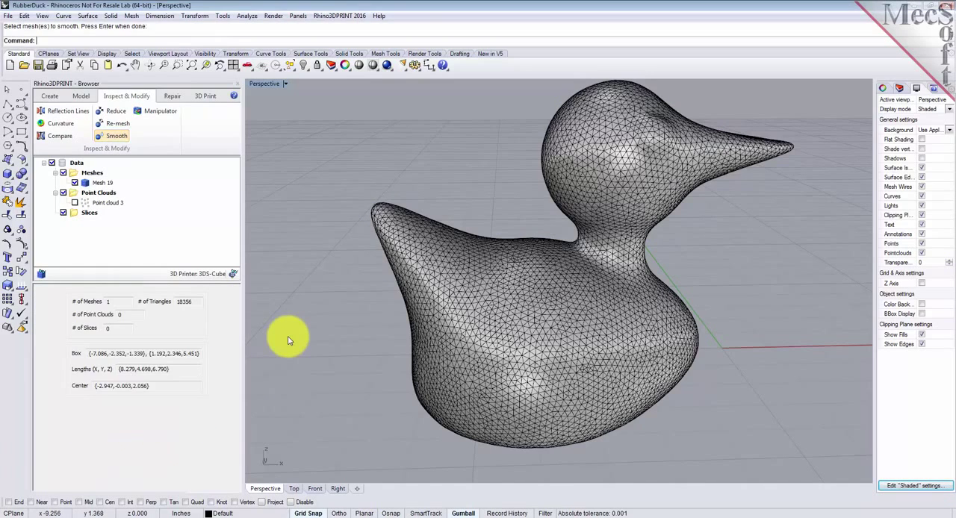
right_drag(510, 388, 486, 395)
right_drag(469, 246, 484, 299)
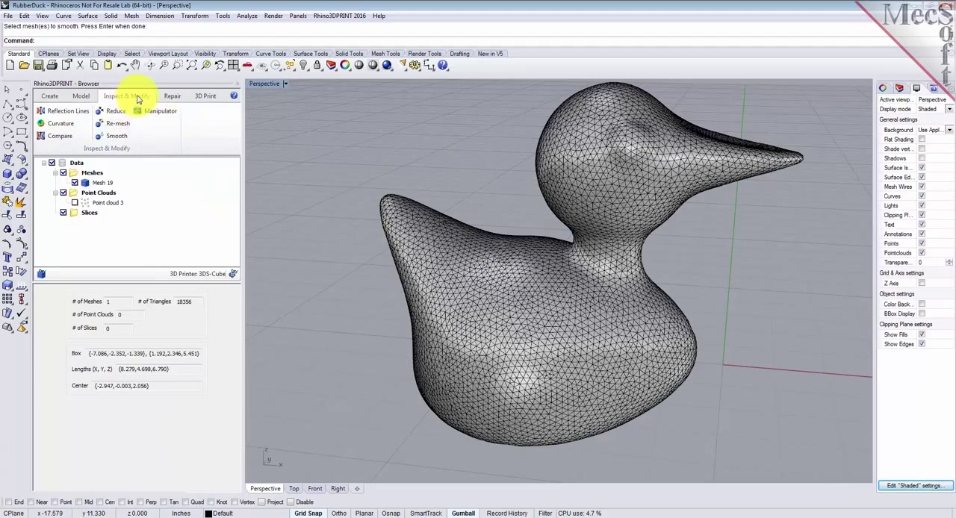
Step: Render a reflection lines analysis on the smoothed duck mesh using 10 vertical lines with thickness 10
click(72, 112)
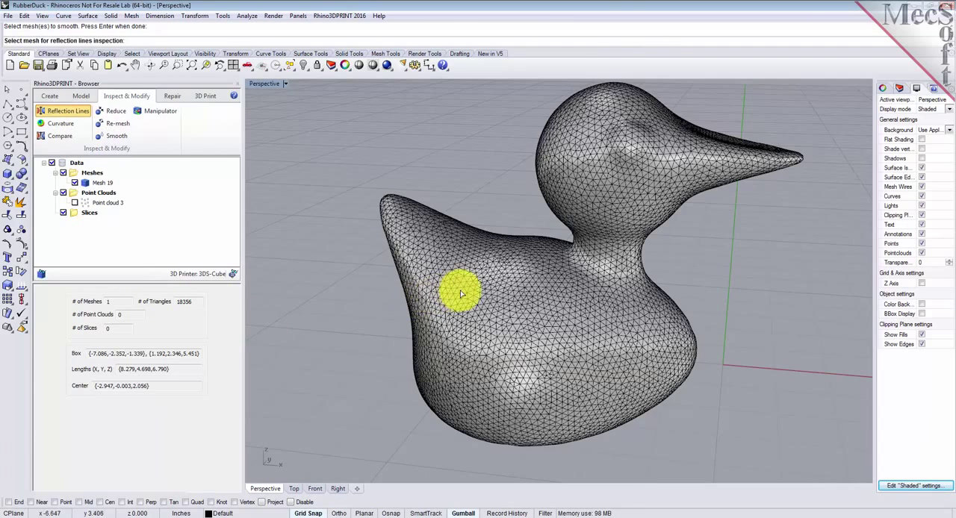
click(407, 292)
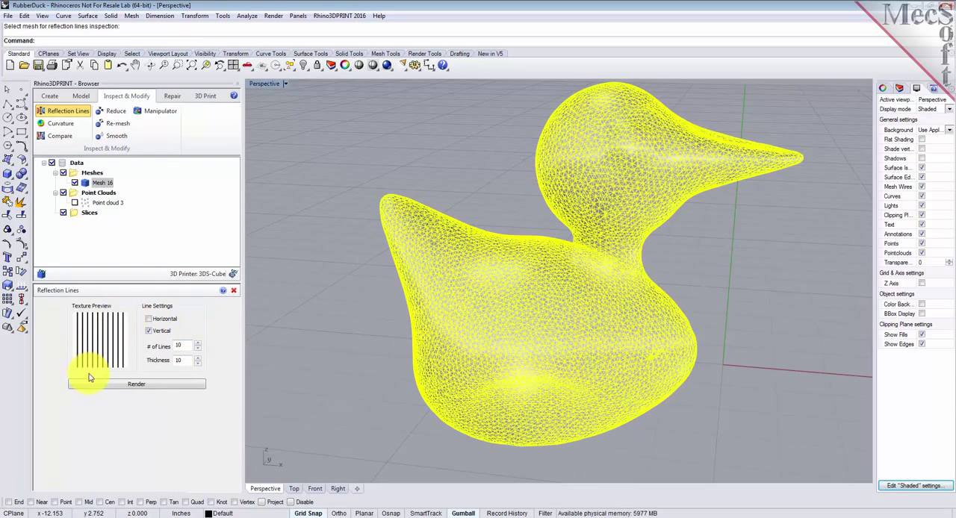
click(131, 384)
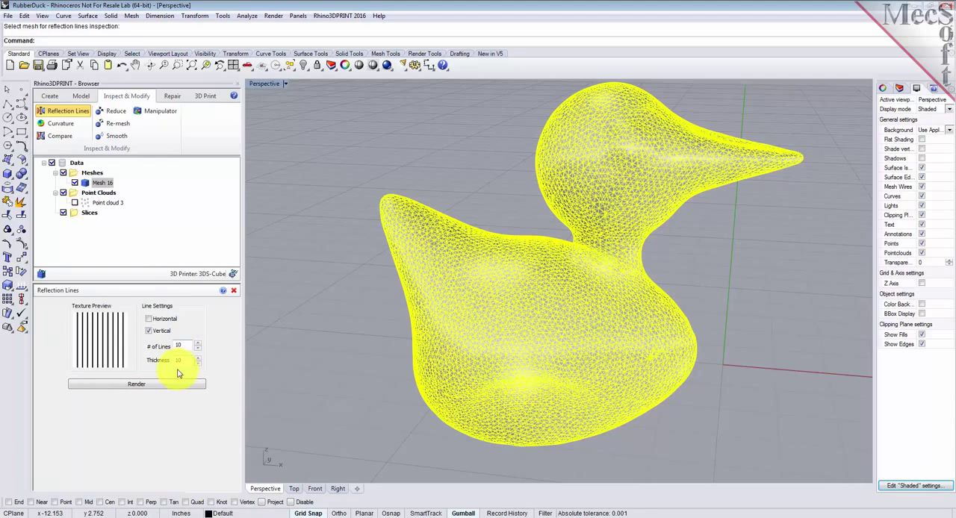
click(136, 385)
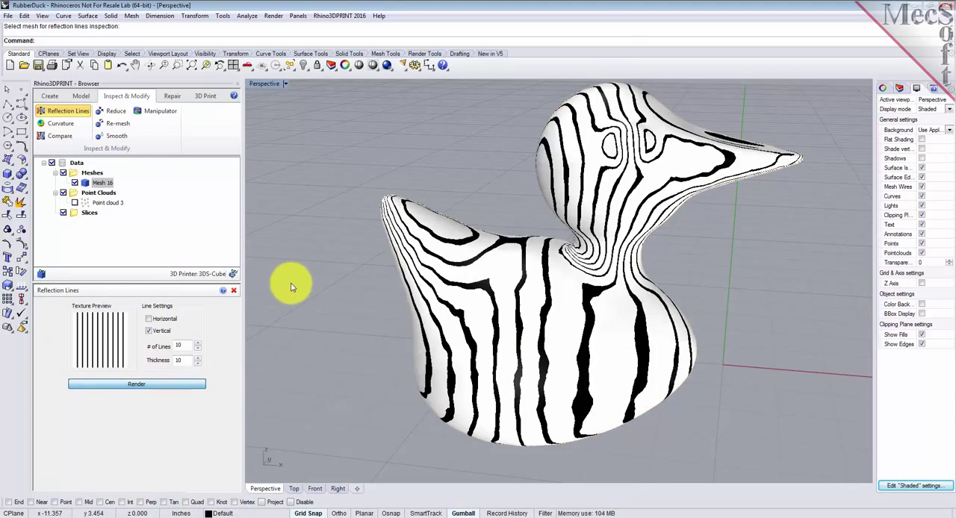
Step: Examine the reflection lines from another angle, close that analysis and run a Mean curvature analysis on the duck mesh
right_drag(301, 320, 333, 430)
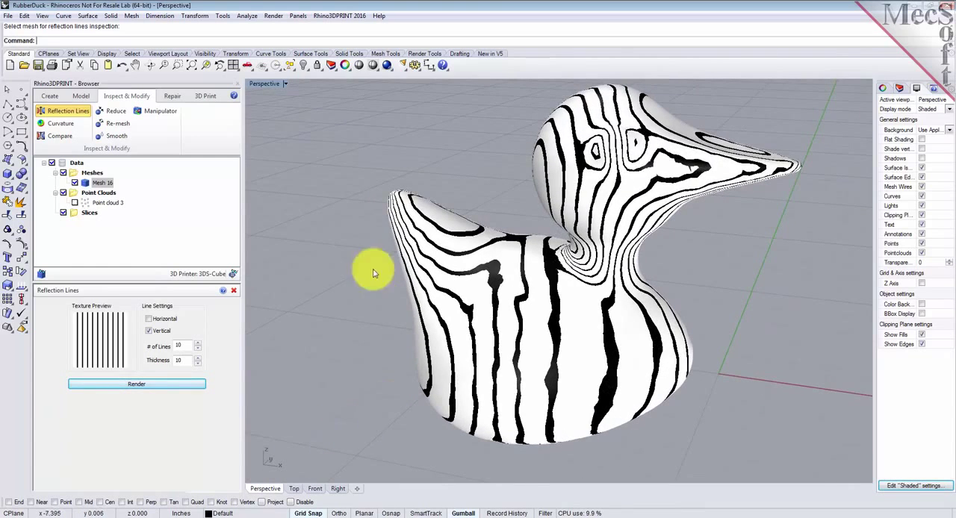
click(234, 290)
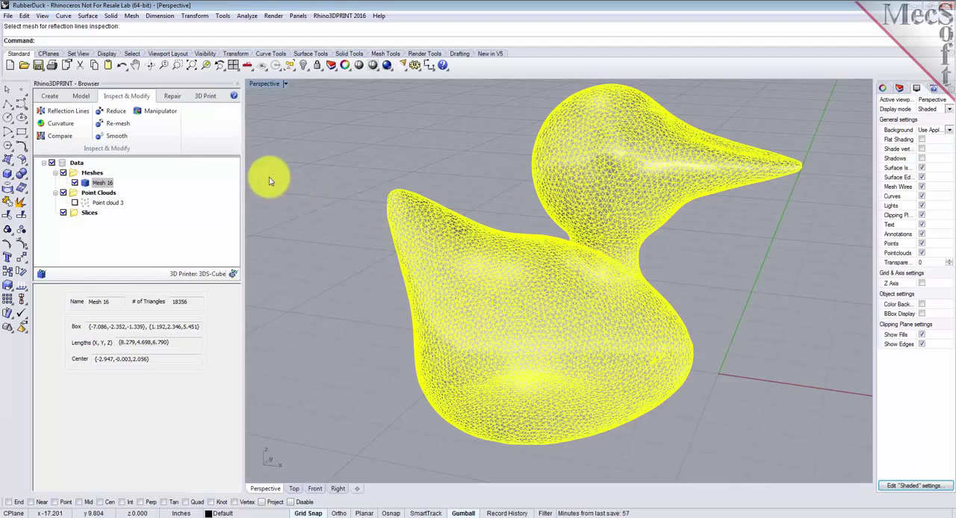
click(67, 124)
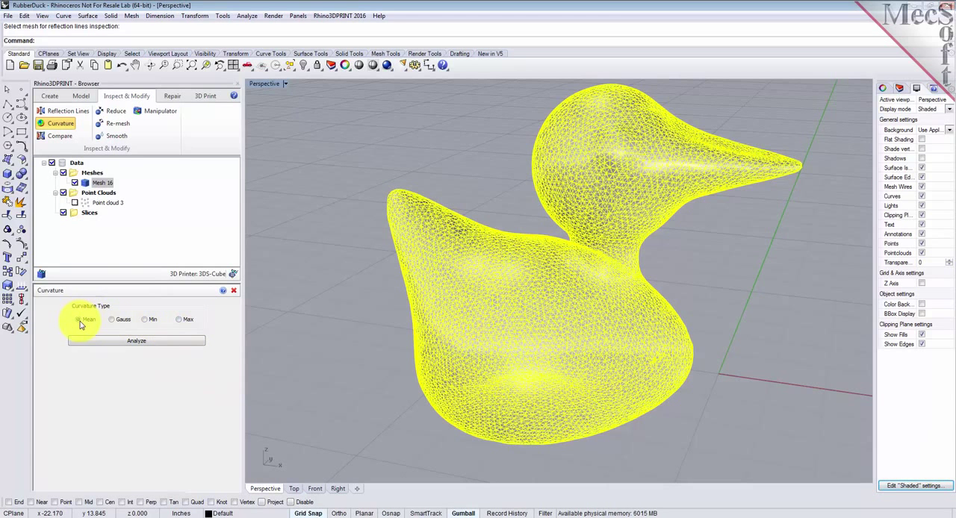
click(135, 341)
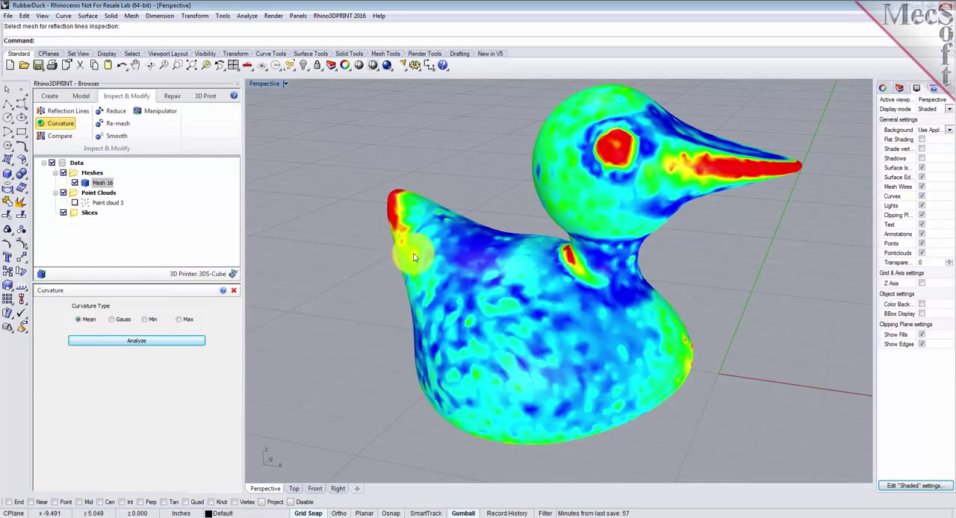
Step: Examine the curvature colours on the duck from different angles, close the analysis and deselect the mesh
mouse_move(457, 309)
right_down()
mouse_move(434, 315)
mouse_move(465, 323)
right_up()
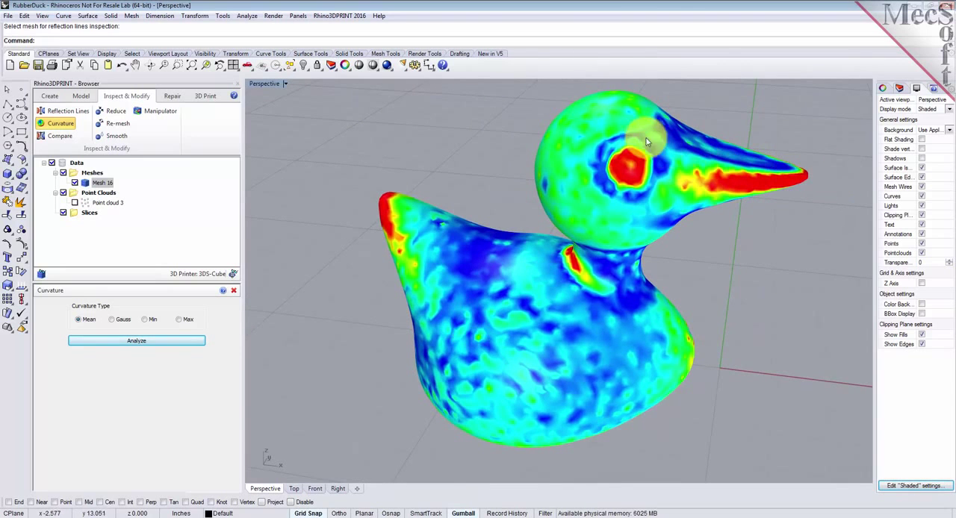
right_drag(458, 361, 482, 328)
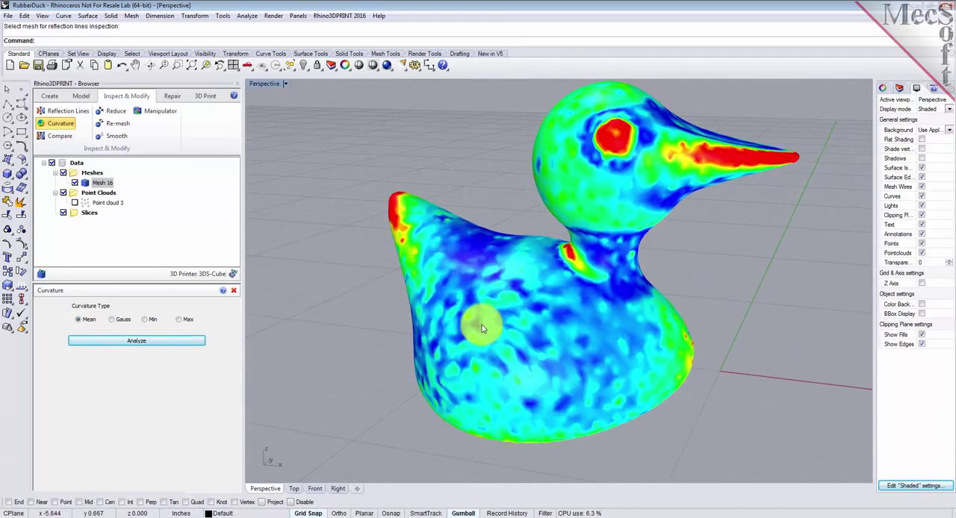
click(234, 290)
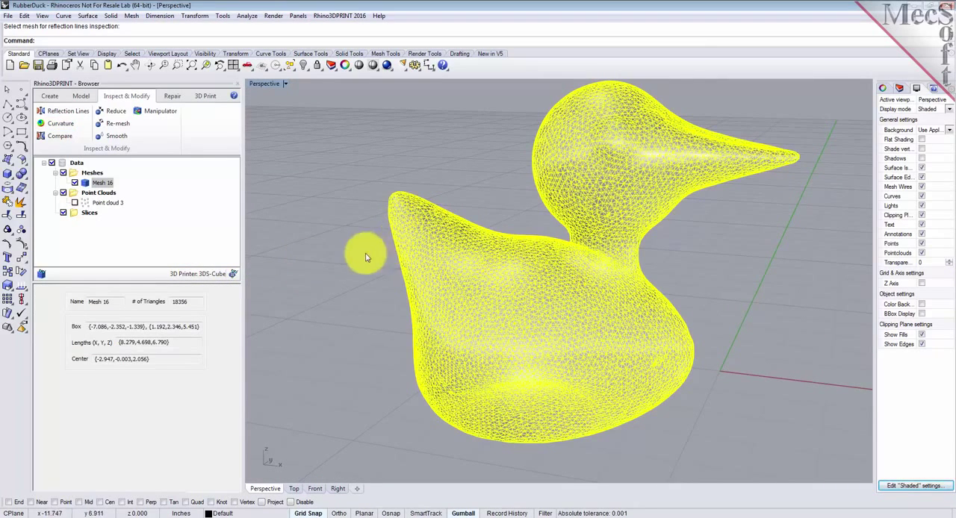
click(340, 255)
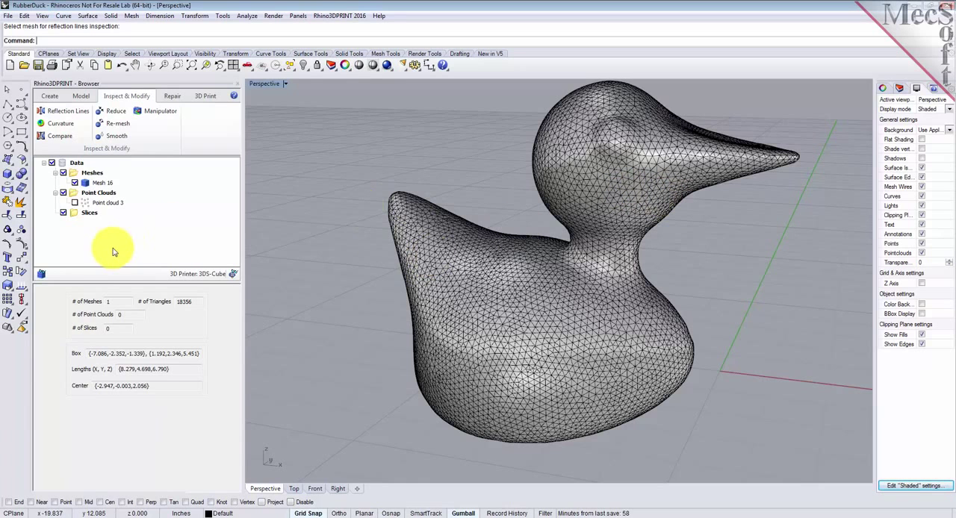
Step: Slice the duck mesh with a distance of 0.1 between slices
click(81, 97)
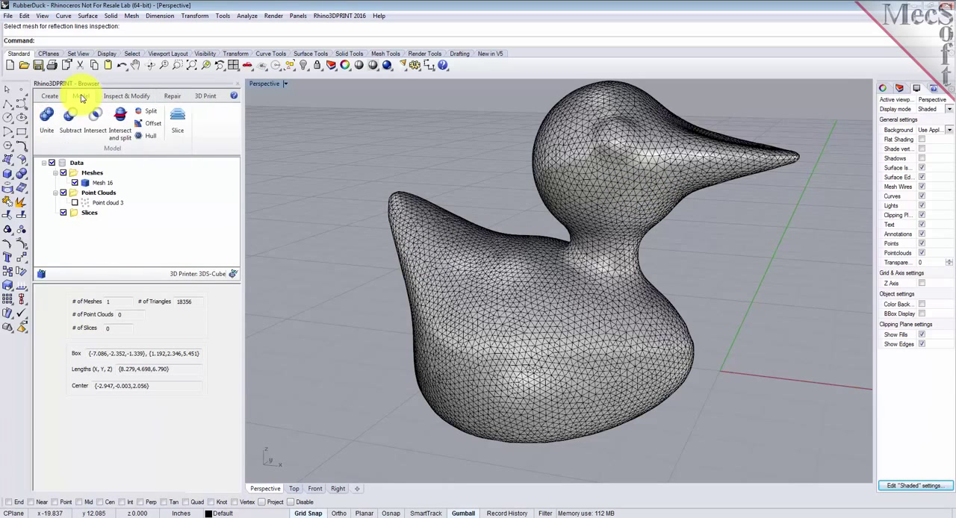
click(179, 119)
click(461, 257)
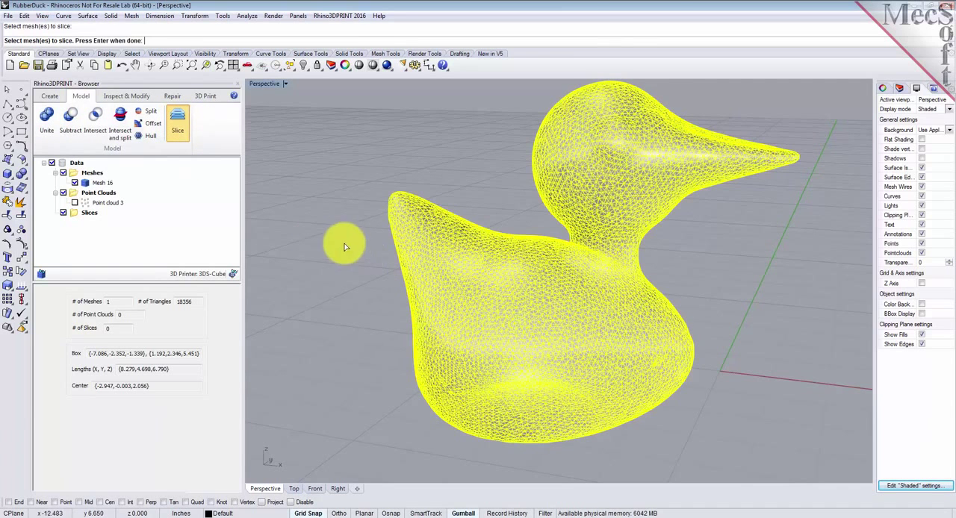
key(Return)
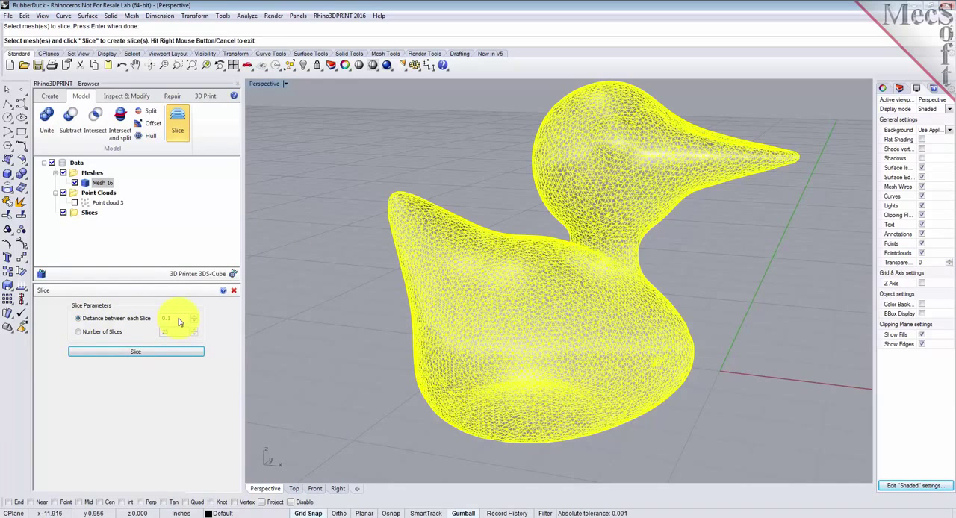
click(198, 352)
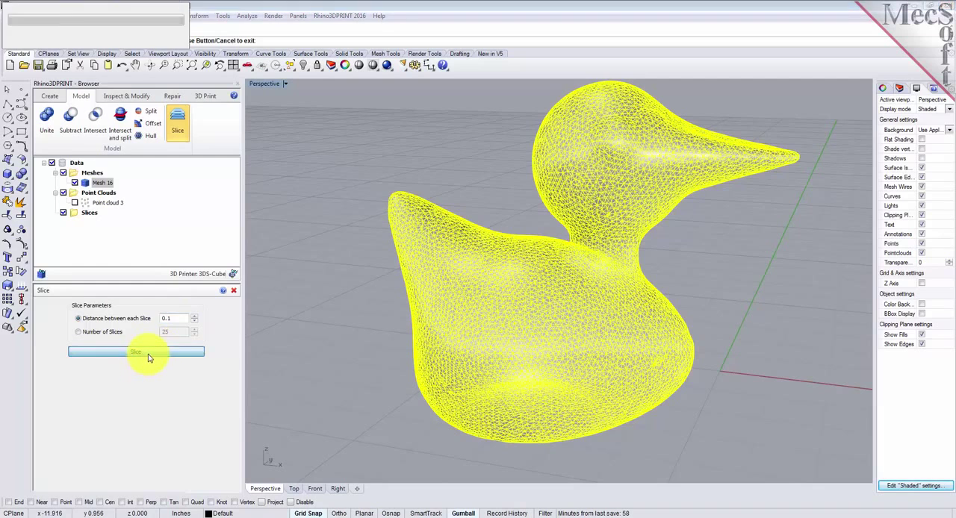
click(304, 237)
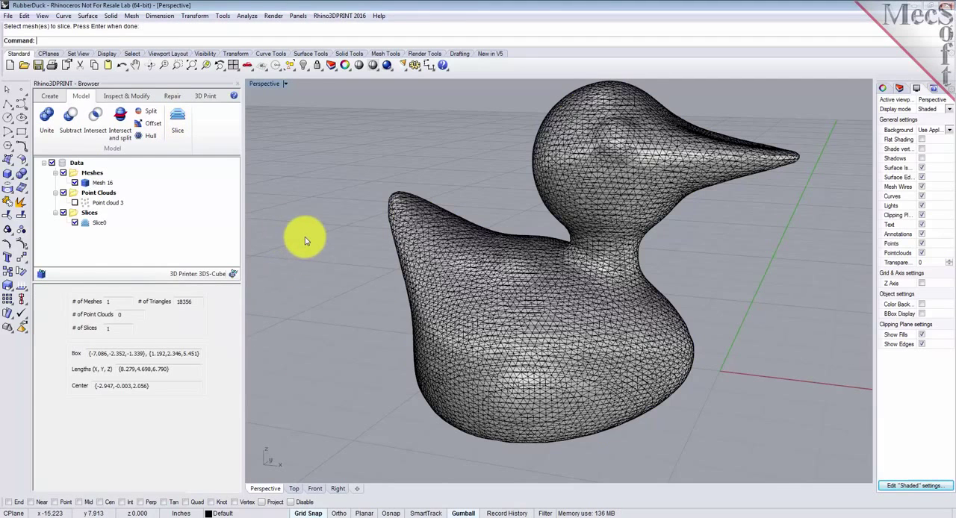
Step: Hide the duck mesh, examine its slice contours from different angles and look at the export option for the slices
click(91, 223)
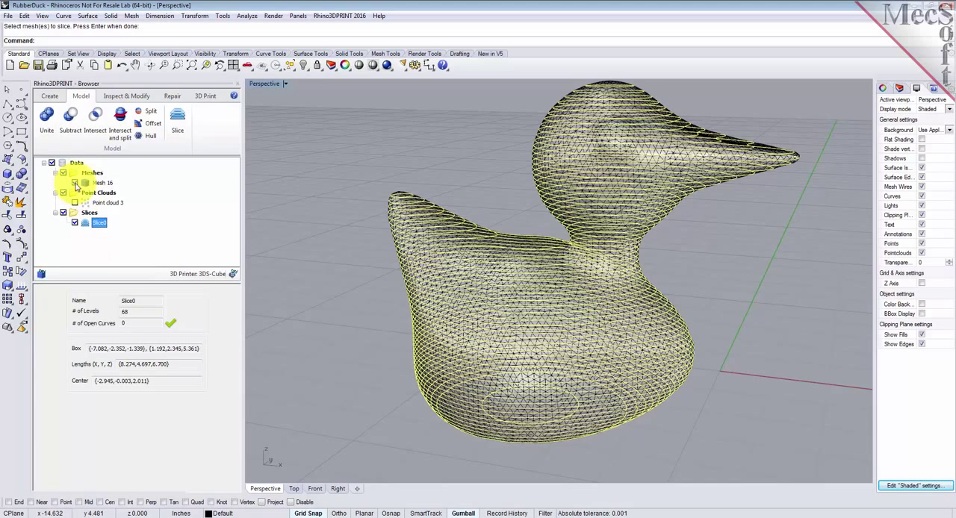
click(74, 183)
right_drag(626, 334, 597, 339)
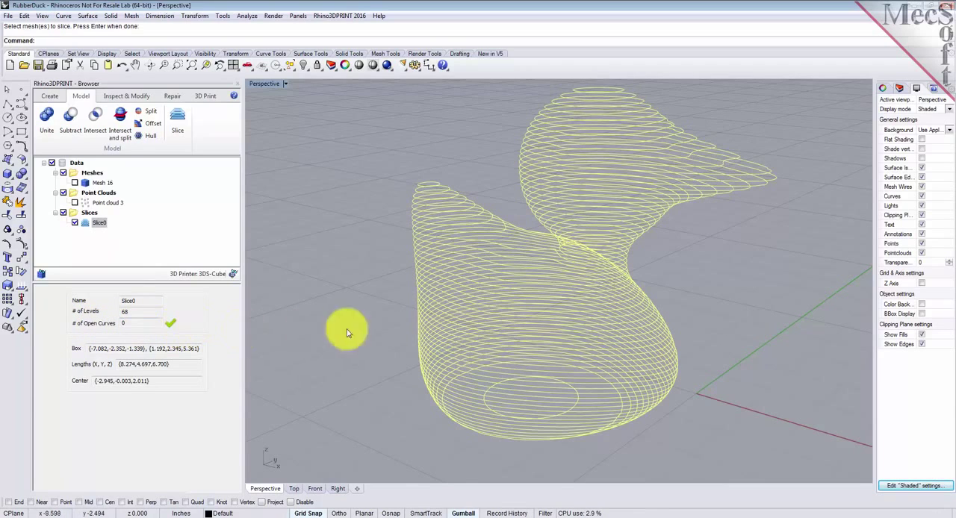
right_drag(560, 325, 576, 267)
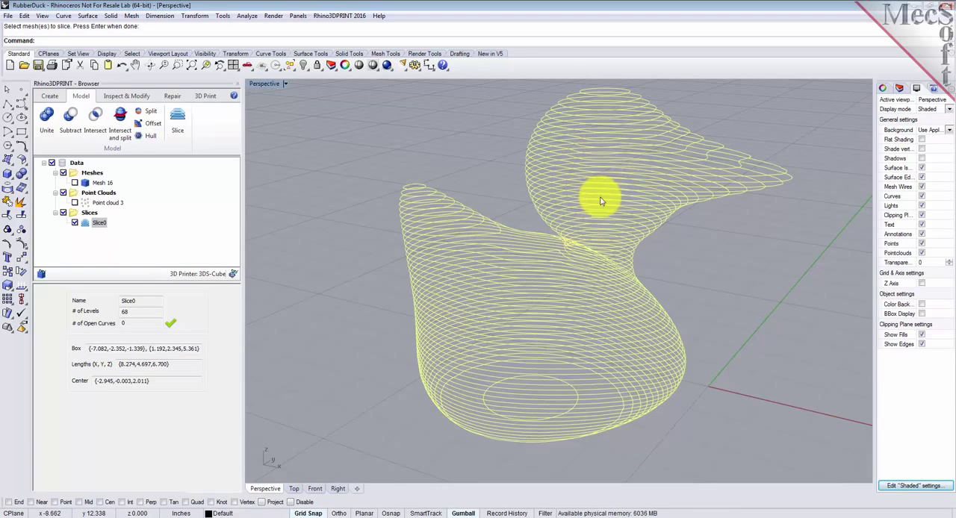
right_click(99, 224)
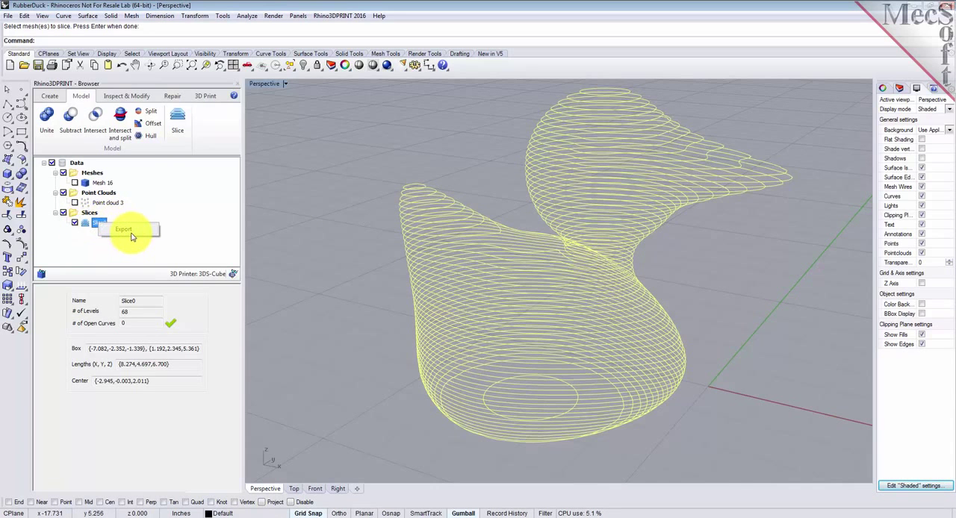
click(181, 217)
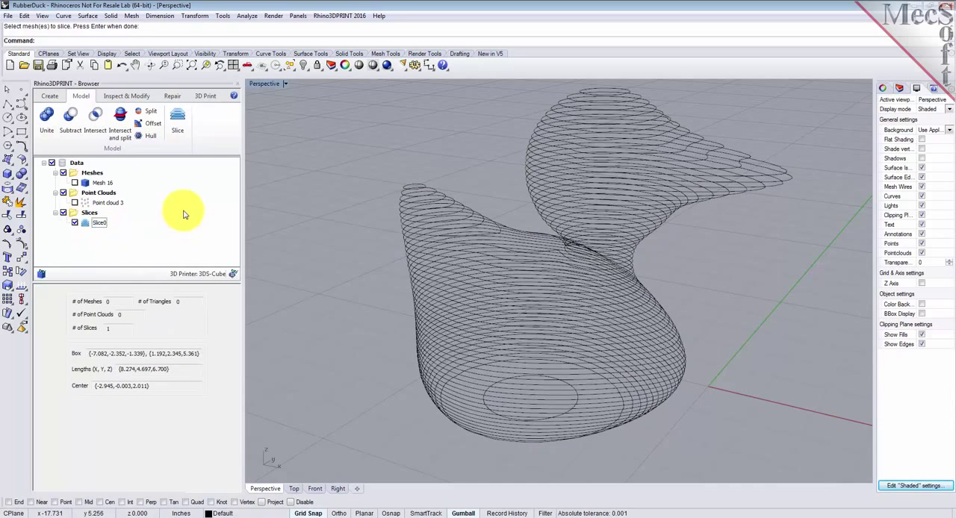
Step: Delete the duck's slices and show the duck mesh again
click(93, 223)
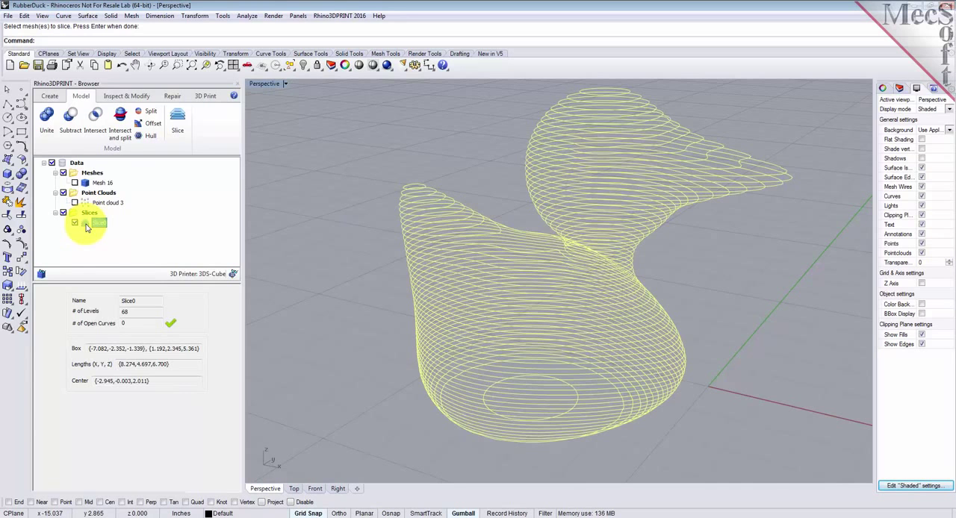
key(Delete)
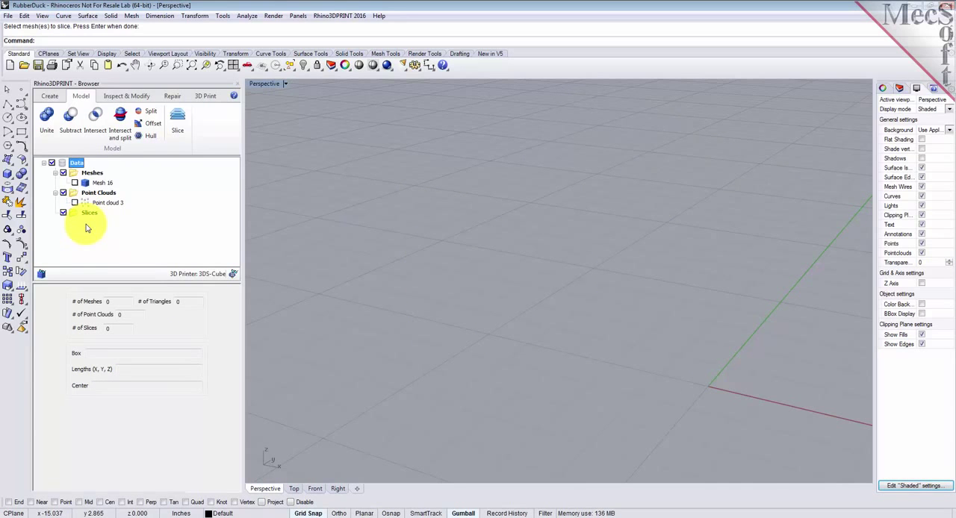
click(75, 183)
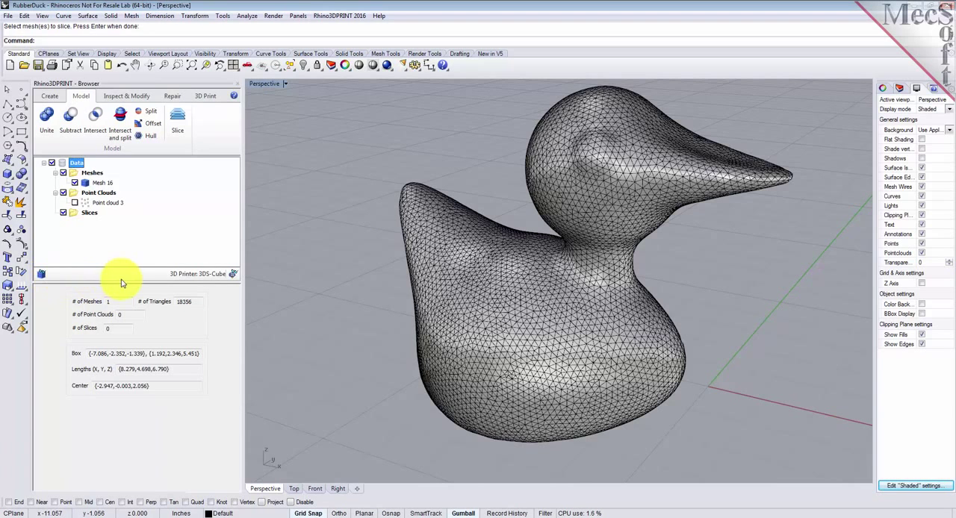
Step: Select Shopbot-ABS-2 as the 3D printer
click(195, 276)
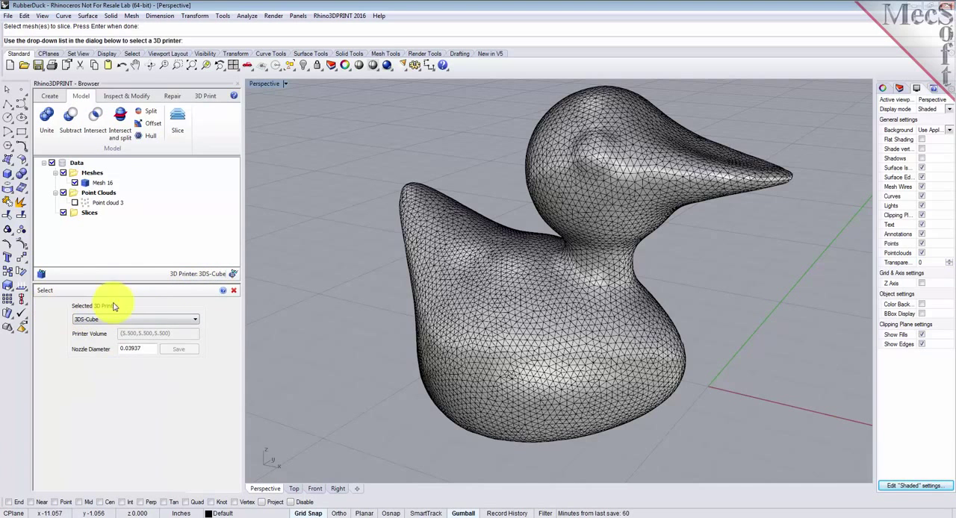
click(196, 320)
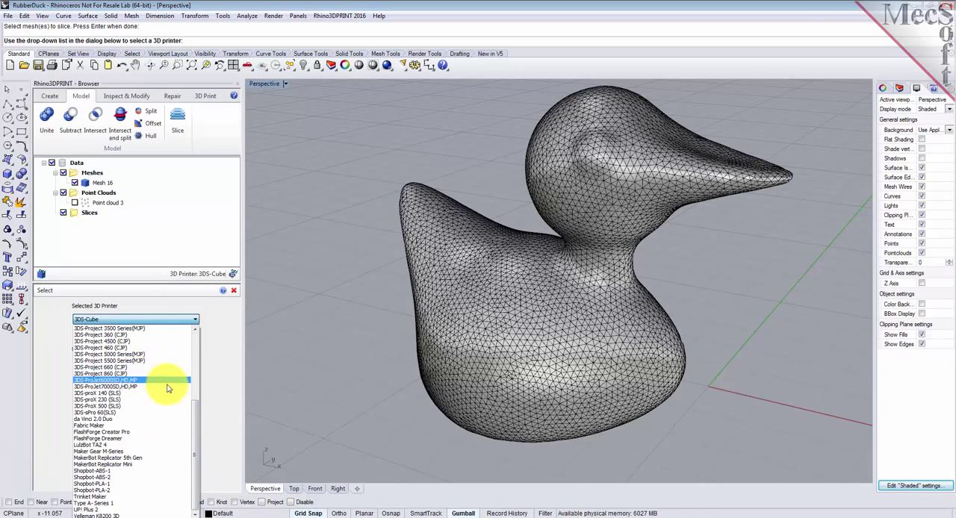
click(118, 477)
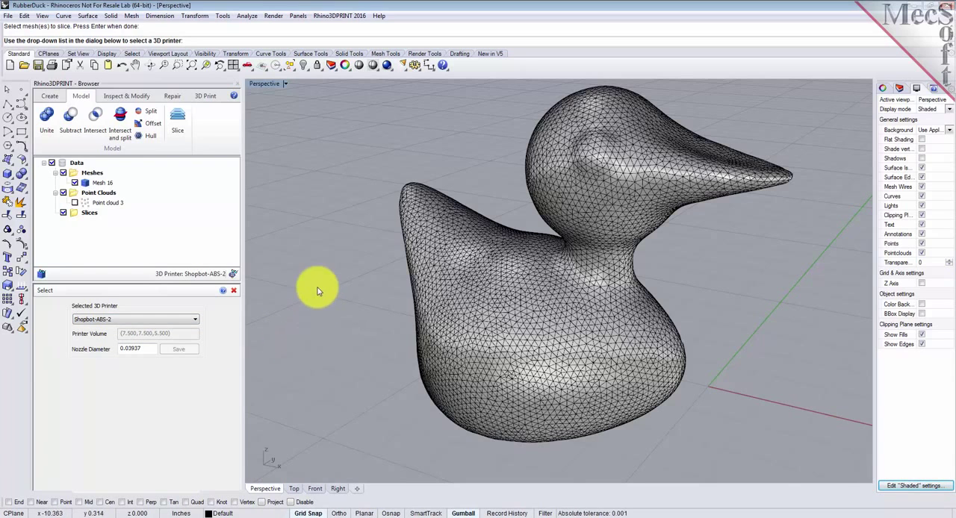
Step: Display the printer's build volume and frame it together with the duck in the maximized Perspective view
click(234, 275)
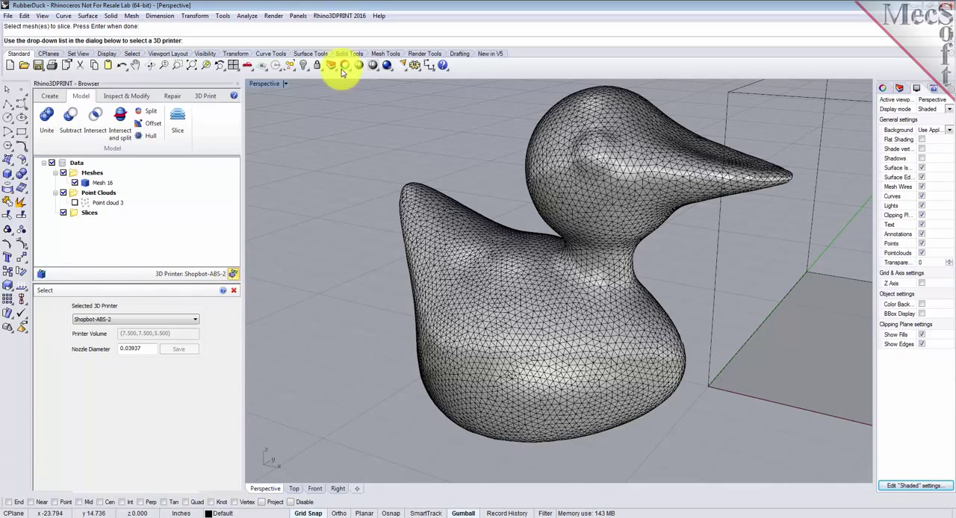
click(233, 68)
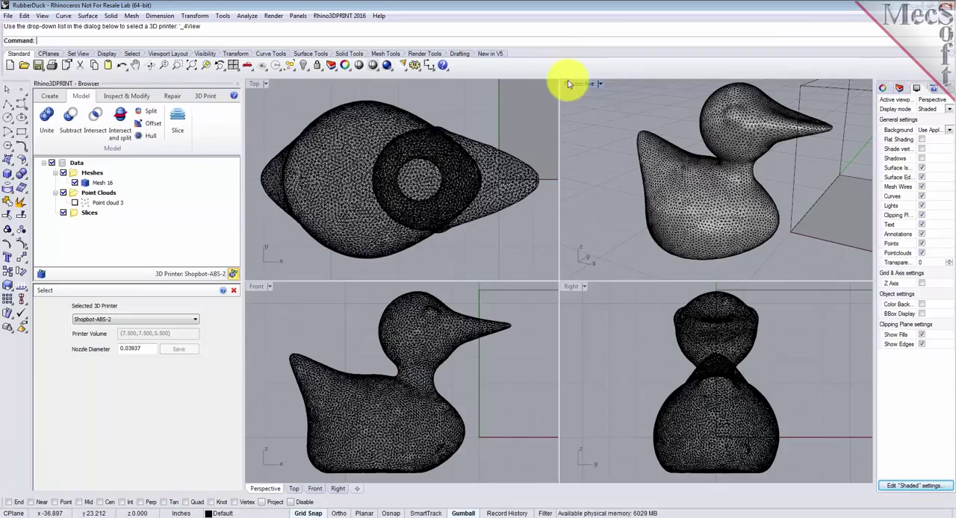
double_click(576, 84)
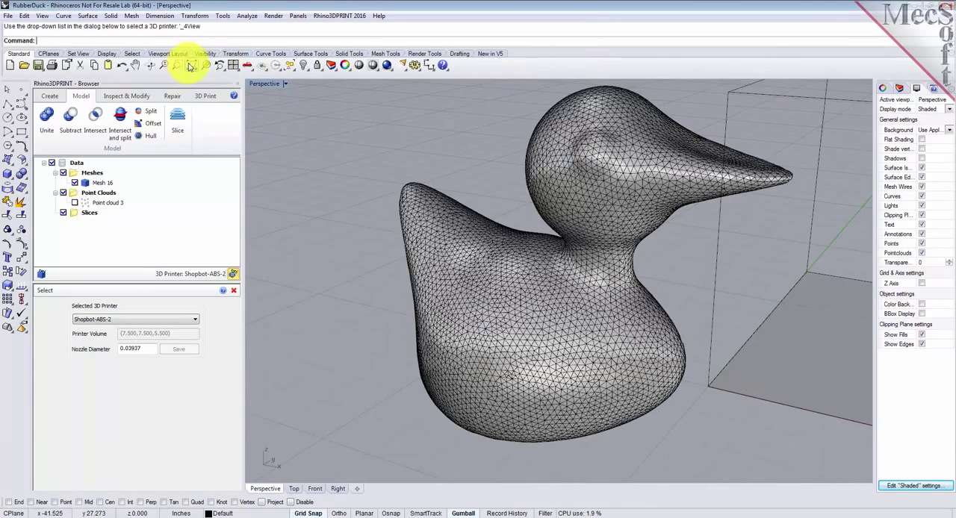
click(190, 66)
right_drag(657, 277, 628, 270)
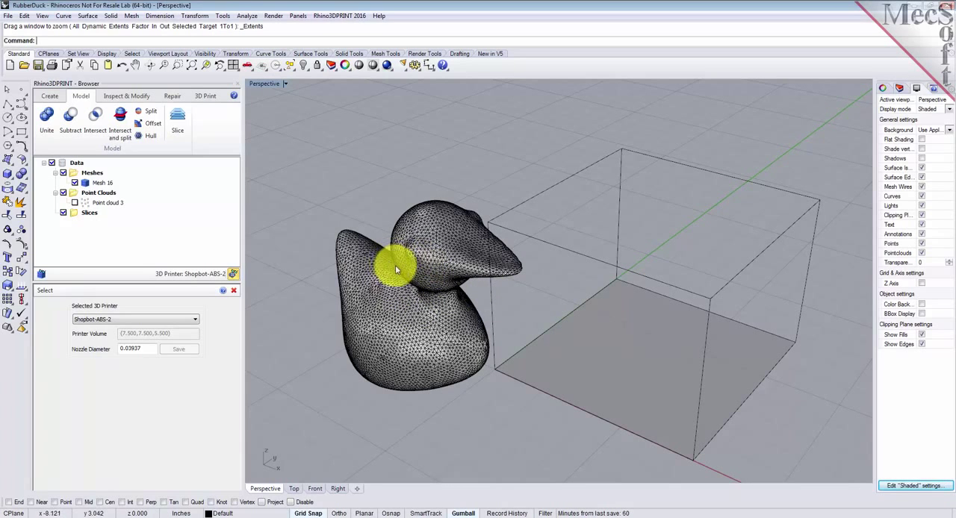
right_drag(516, 366, 501, 347)
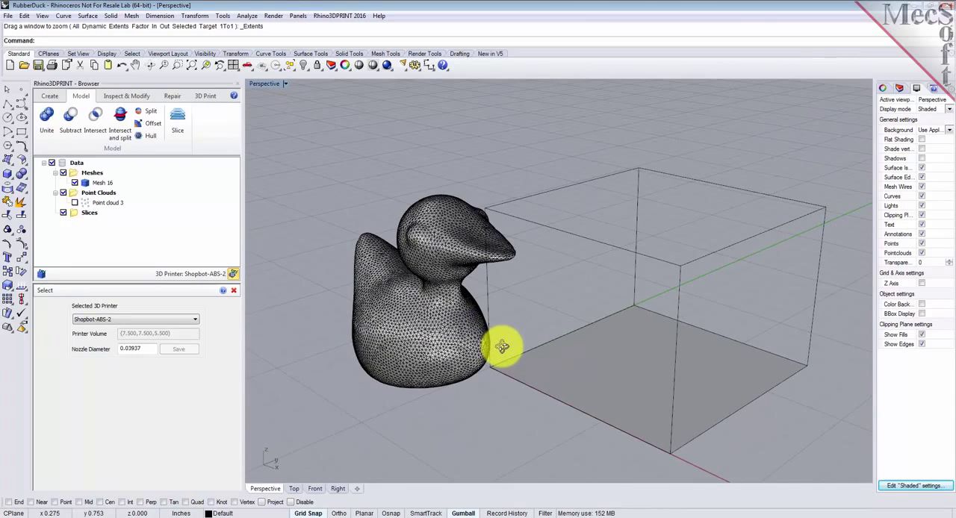
Step: Fit the duck mesh into the printer volume with Center alignment in both Z and XY
click(207, 97)
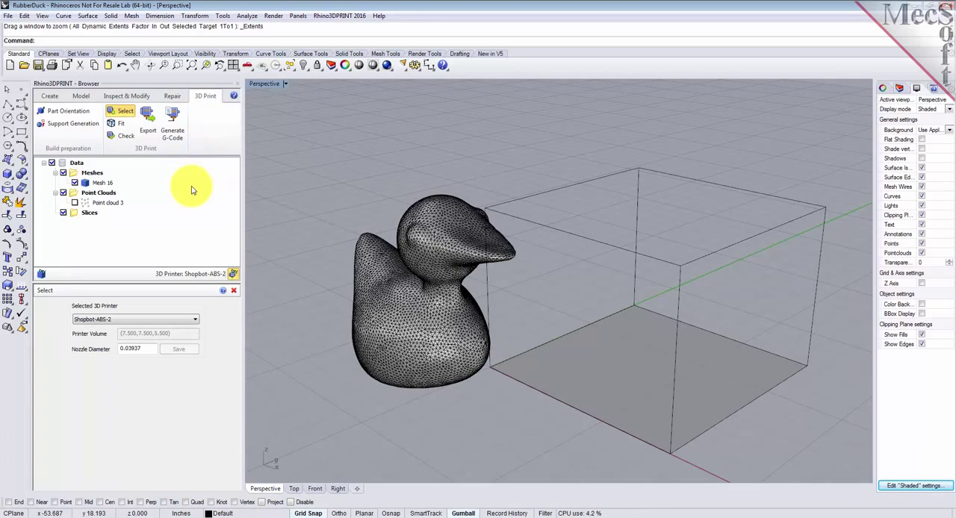
click(121, 123)
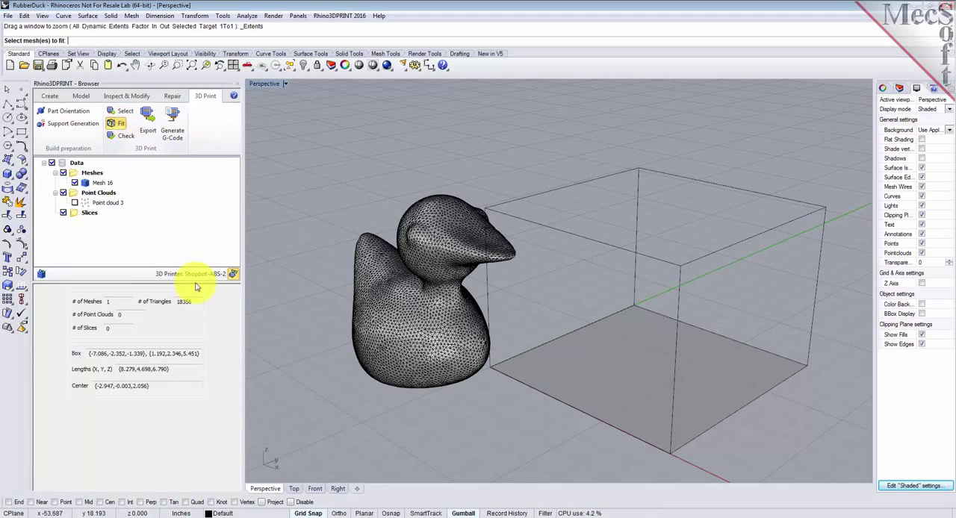
click(420, 291)
right_click(312, 255)
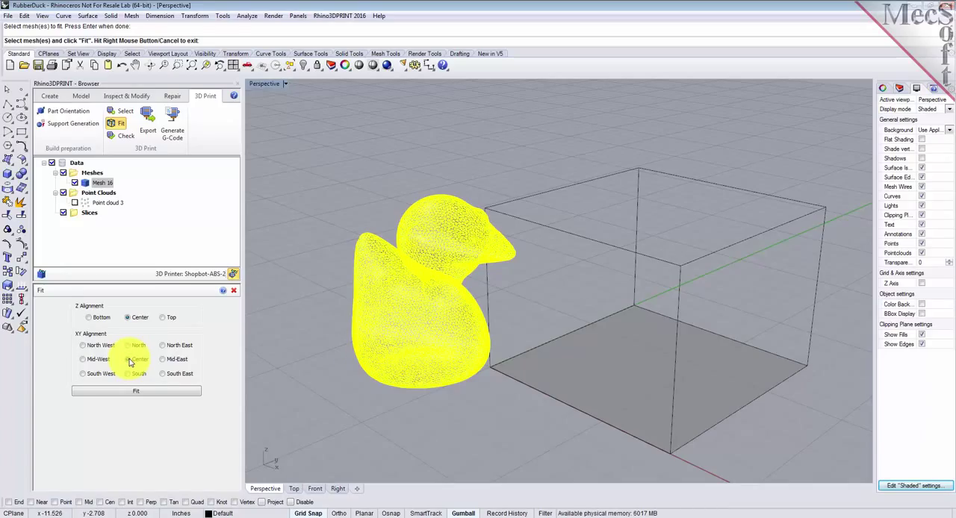
click(162, 394)
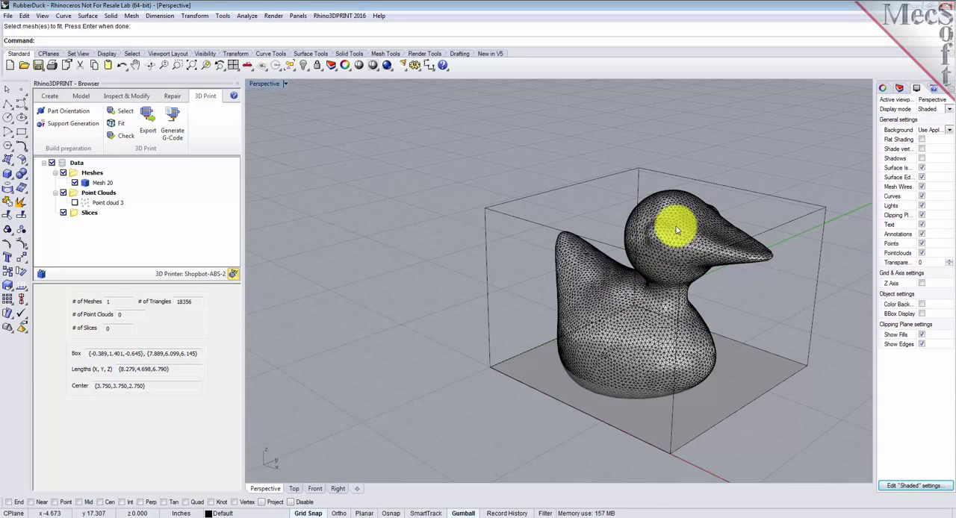
Step: Check the fitted duck mesh for printer volume, closure, thin walls and overhangs greater than 45
click(122, 135)
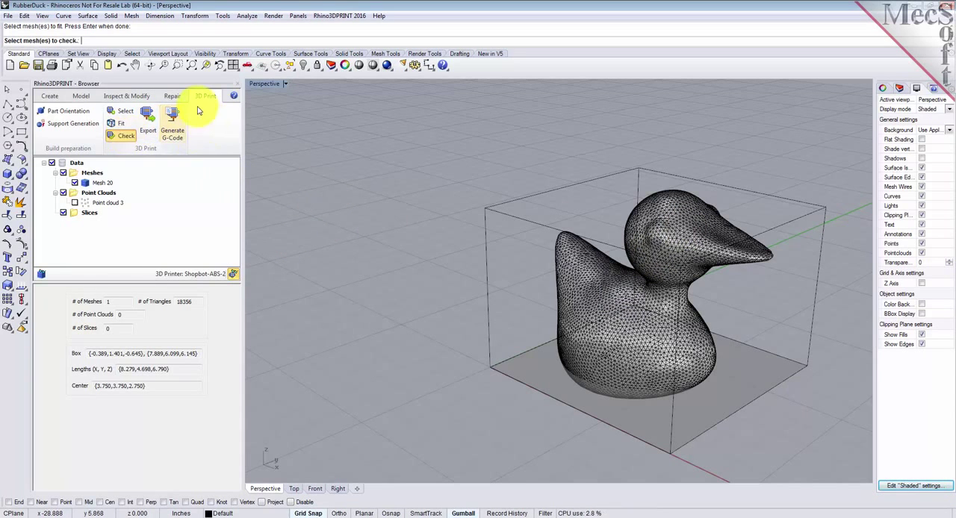
click(622, 303)
key(Return)
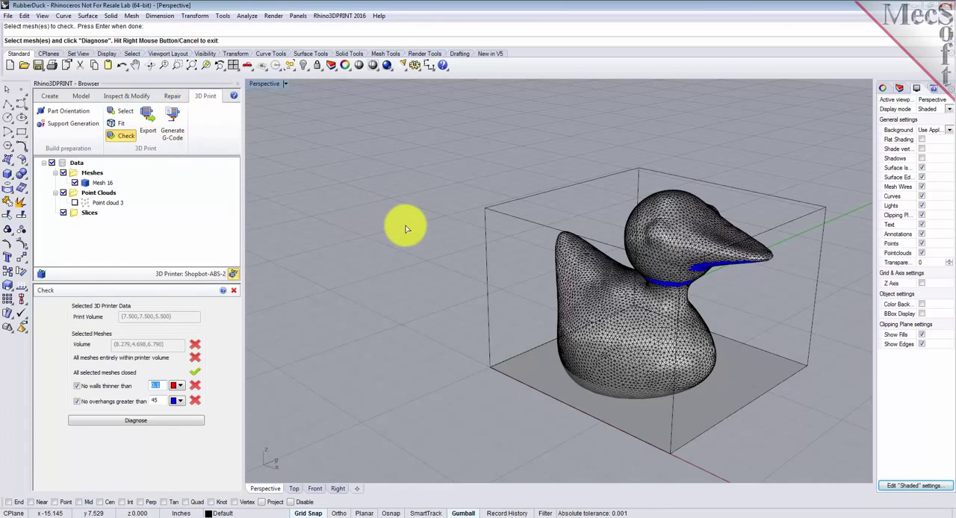
Step: Diagnose the duck mesh for printability with a wall limit of 0.1 and an overhang limit of 45, and close the check
click(176, 422)
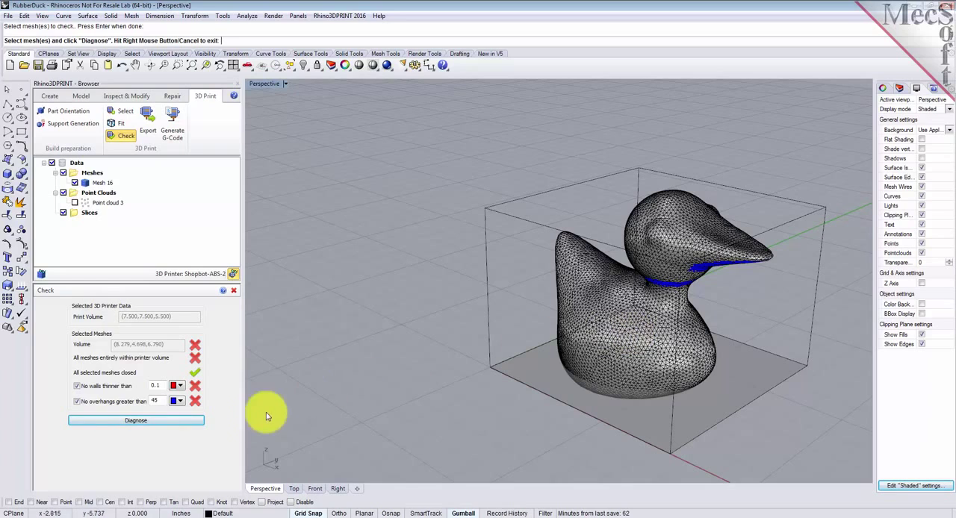
mouse_move(673, 380)
right_down()
mouse_move(682, 334)
mouse_move(679, 379)
mouse_move(669, 385)
mouse_move(681, 373)
right_up()
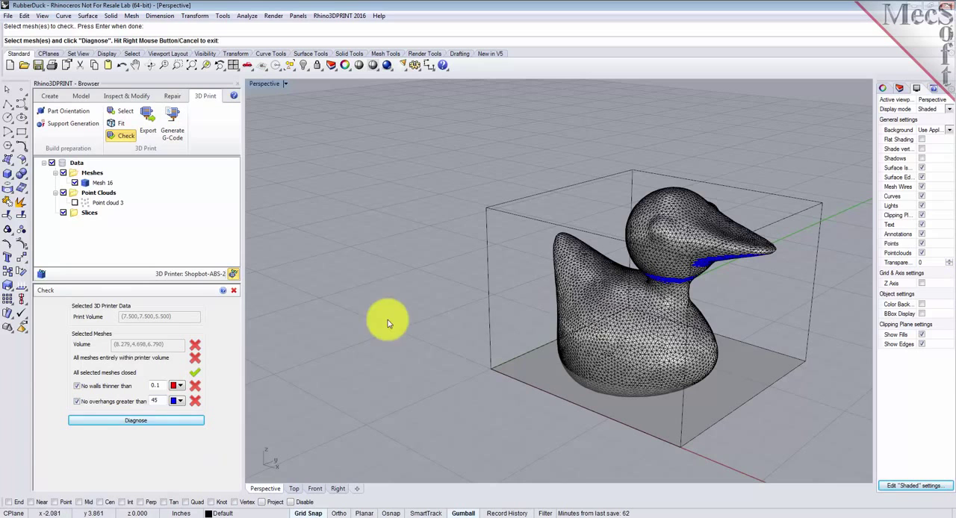
click(234, 291)
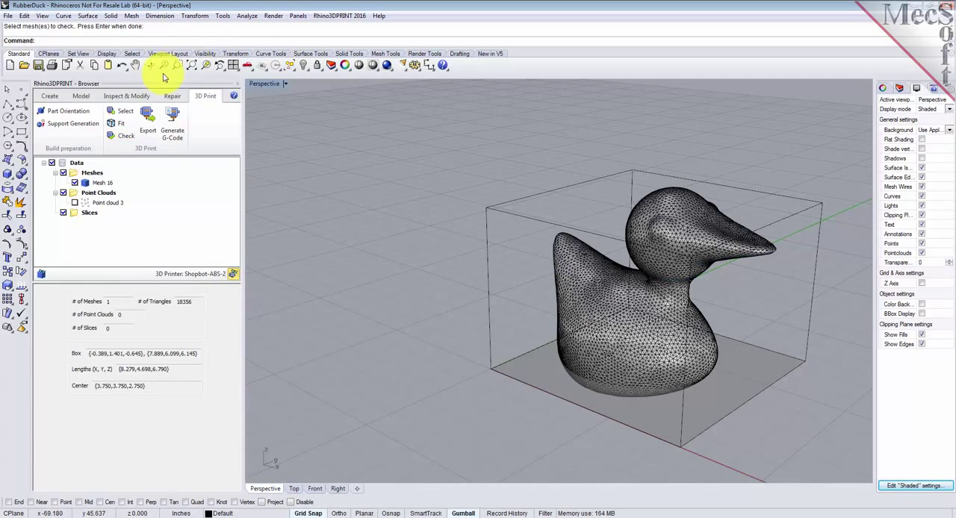
Step: Rotate the duck mesh 90 degrees about the X axis with the gumball, laying it on its side with its head toward positive Y
click(191, 65)
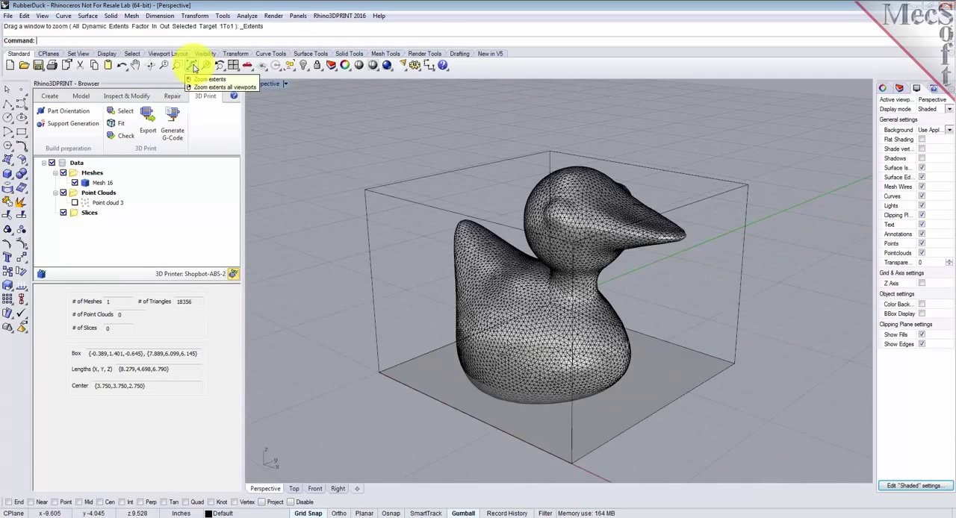
click(463, 513)
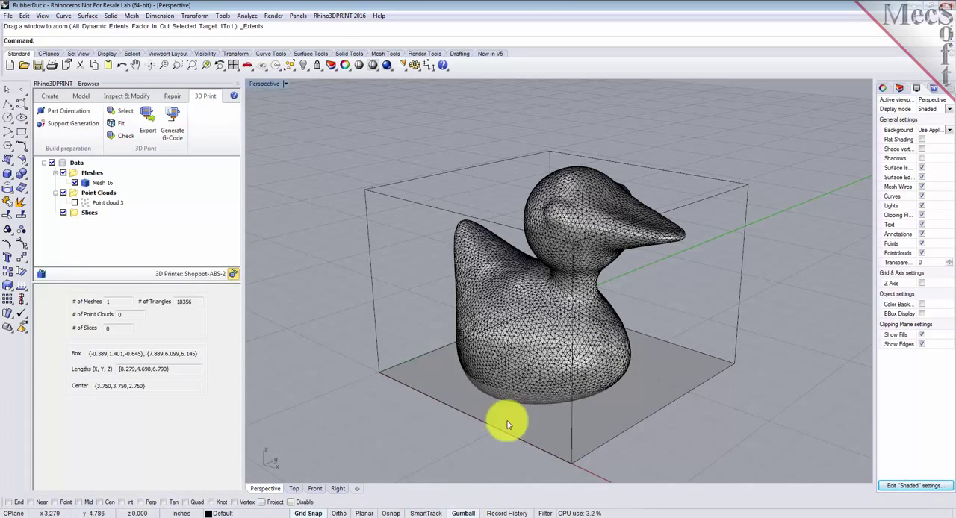
click(534, 341)
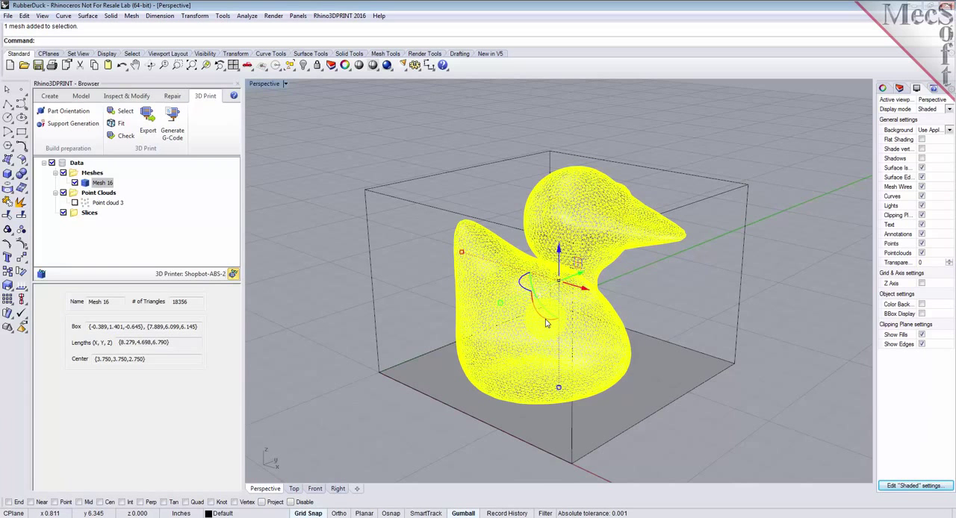
click(545, 319)
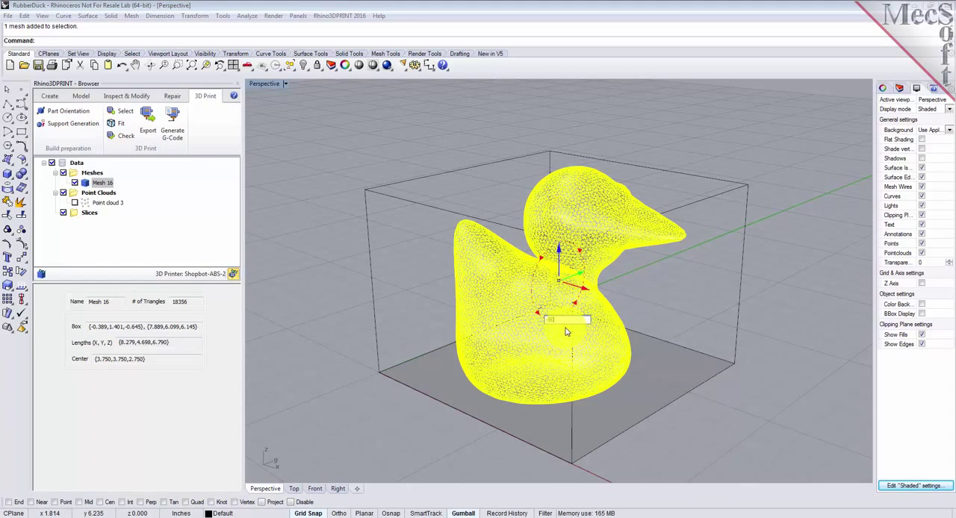
text(90)
key(Return)
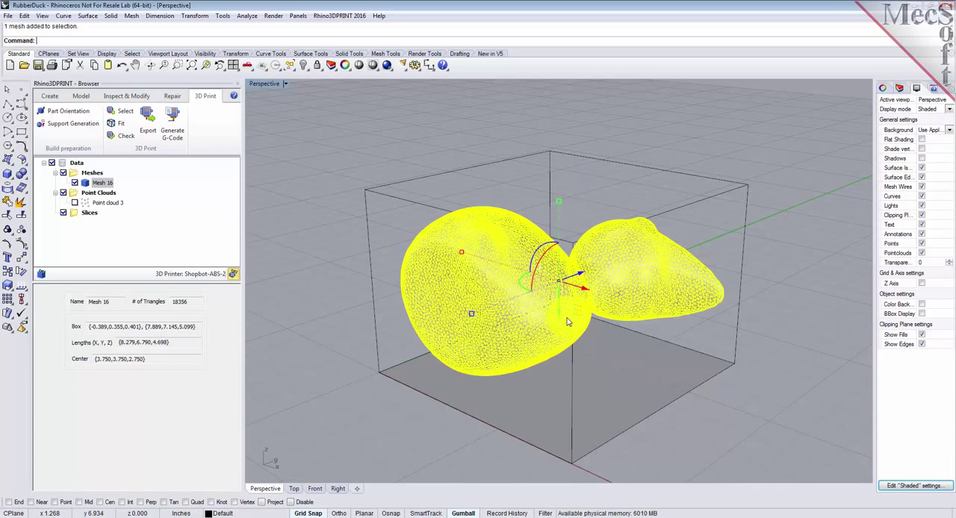
click(332, 176)
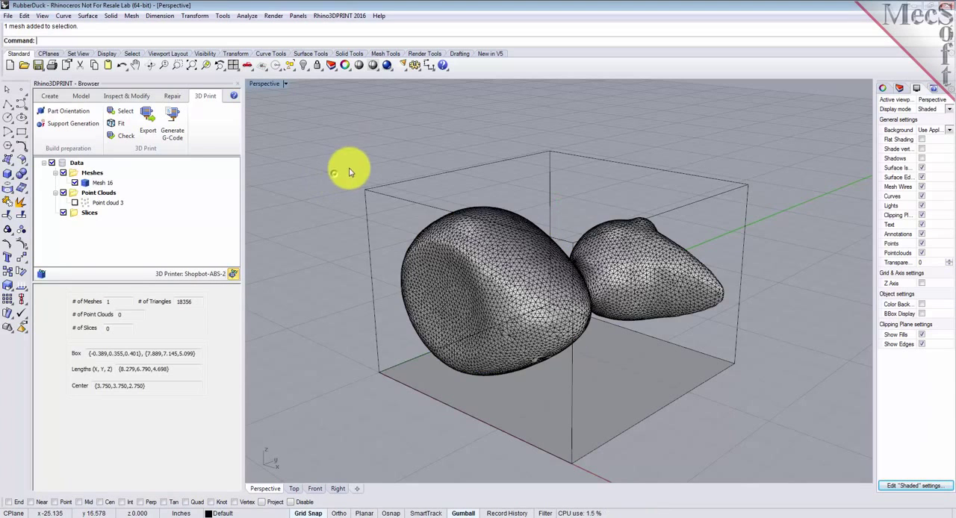
Step: Switch to the four-viewport layout and zoom the Top, Front and Right views to their extents
click(233, 66)
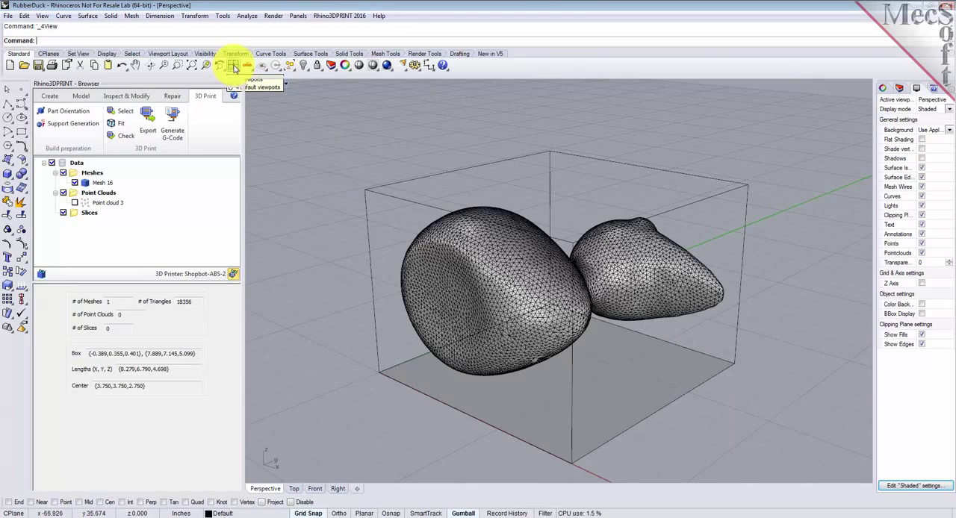
click(401, 176)
click(191, 67)
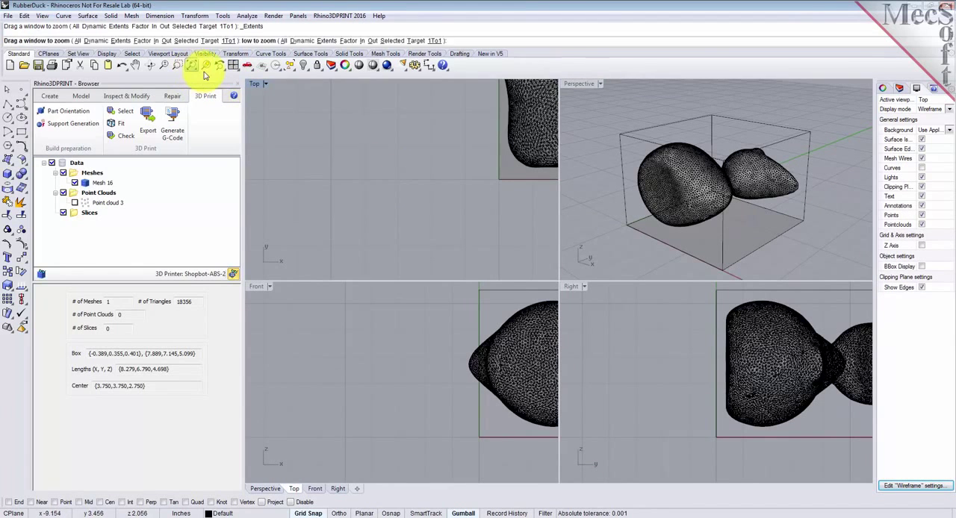
click(572, 171)
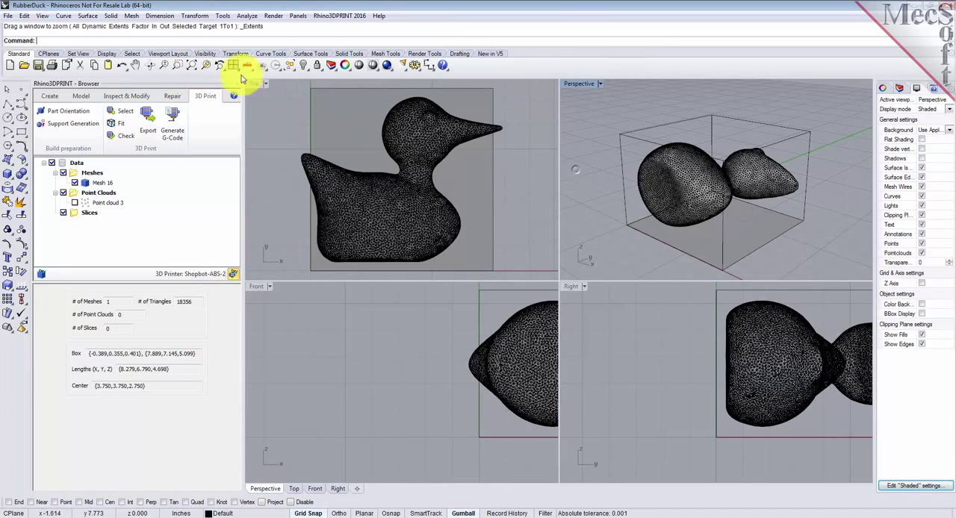
click(314, 340)
click(192, 68)
click(629, 333)
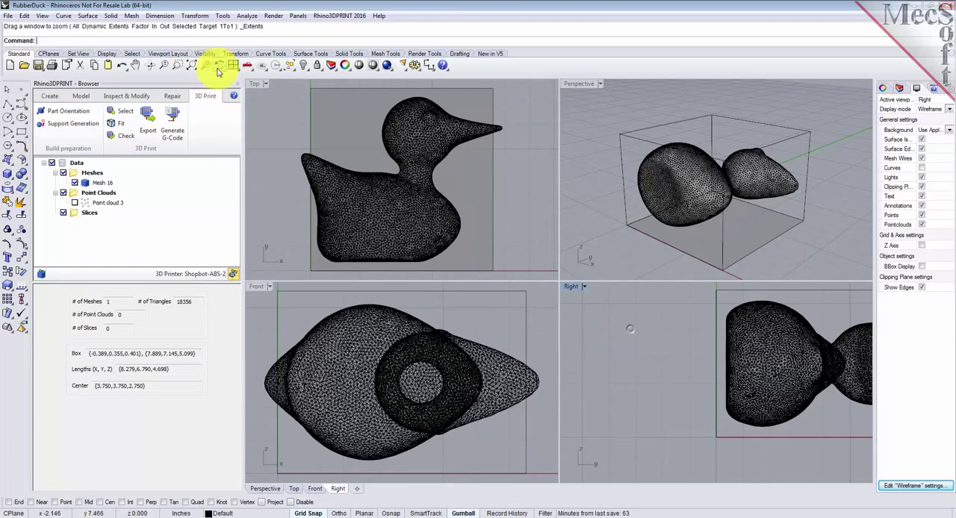
click(192, 67)
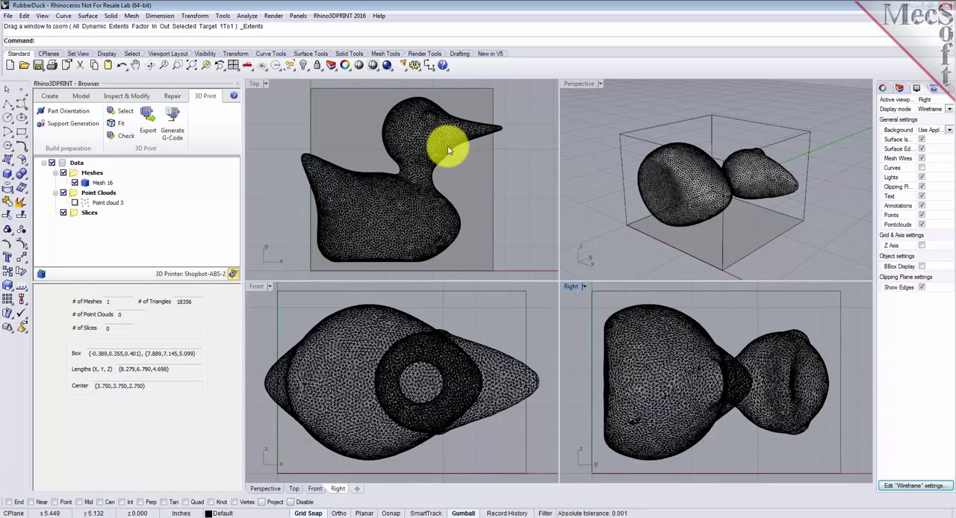
Step: Scale the duck mesh uniformly in 3-D from origin 0,0,0 by a factor of 0.85
click(376, 195)
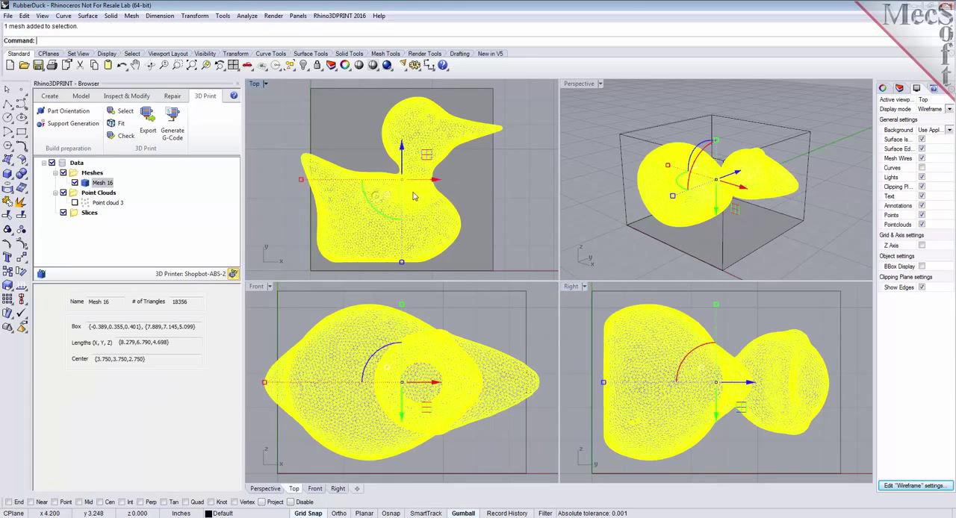
click(200, 16)
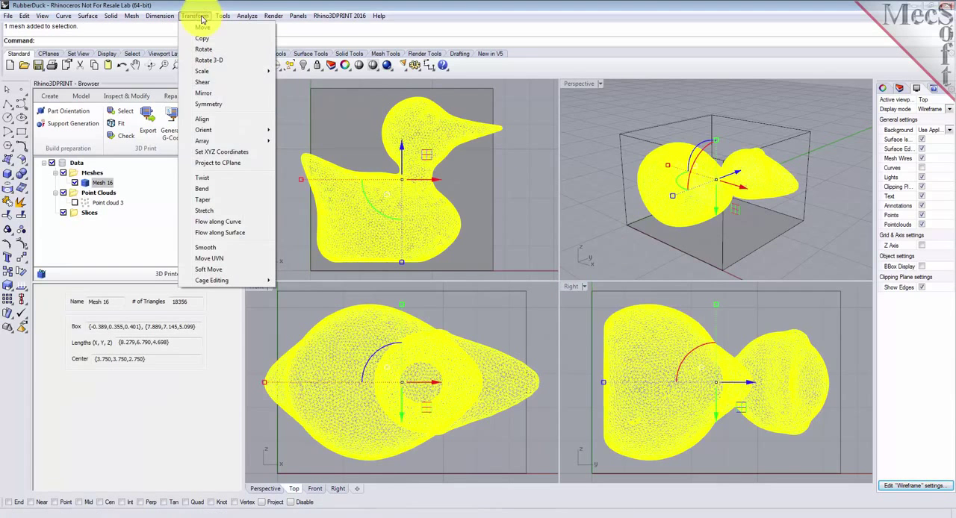
mouse_move(213, 71)
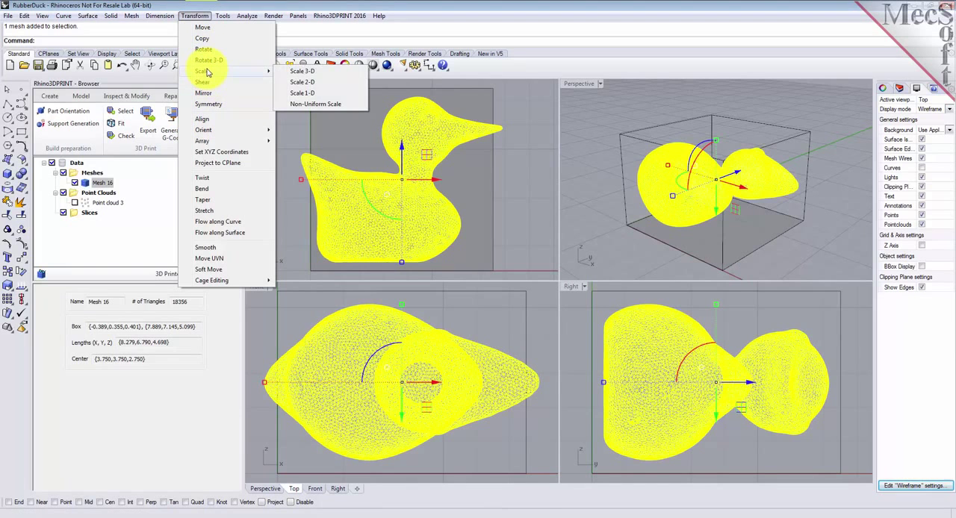
click(311, 75)
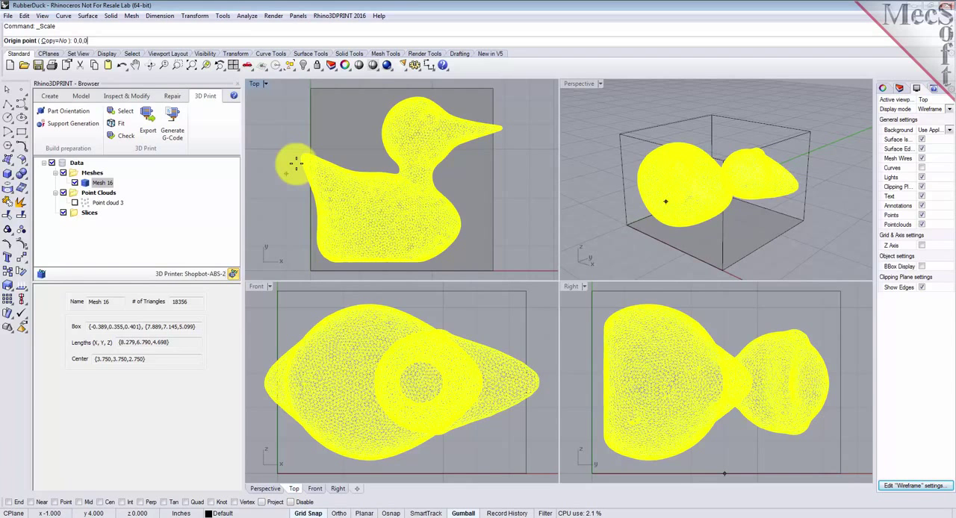
key(Return)
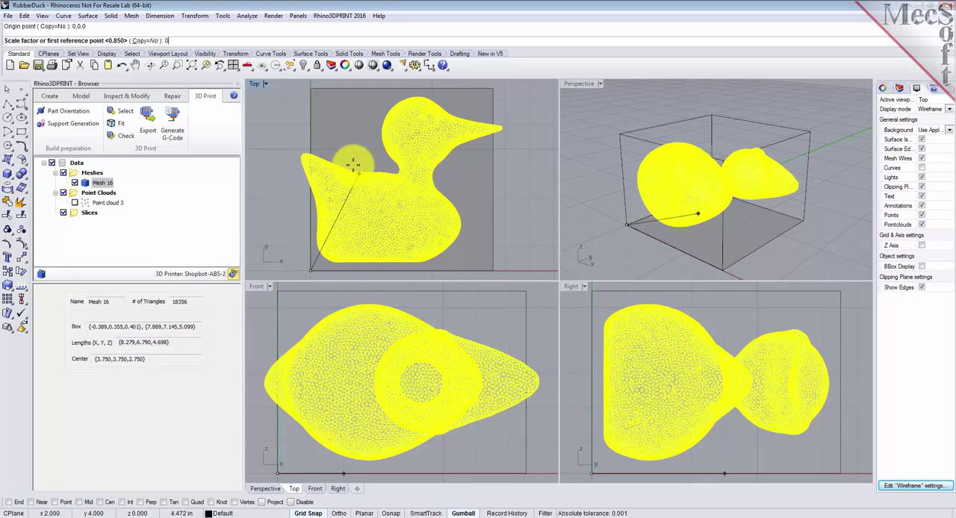
text(0.85)
key(Return)
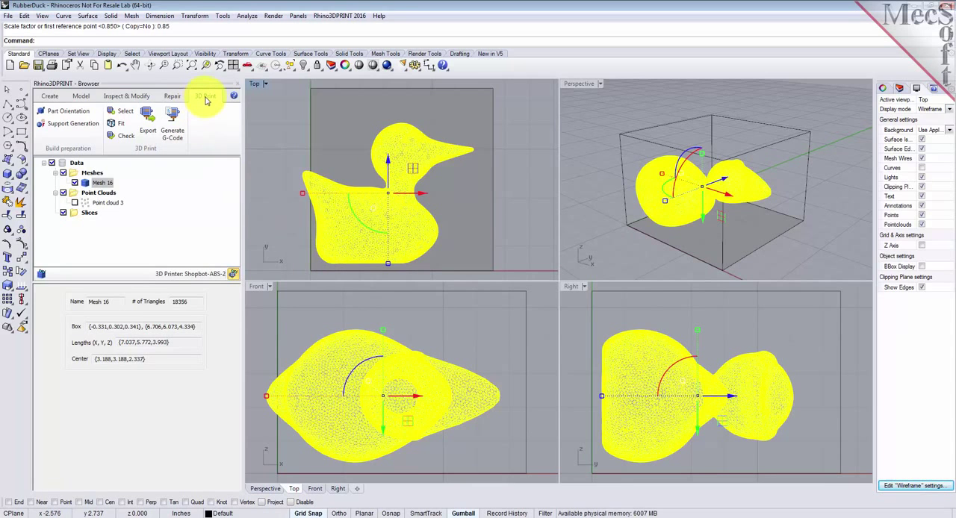
Step: Fit the scaled duck mesh into the printer volume with Center alignment in both Z and XY
click(118, 124)
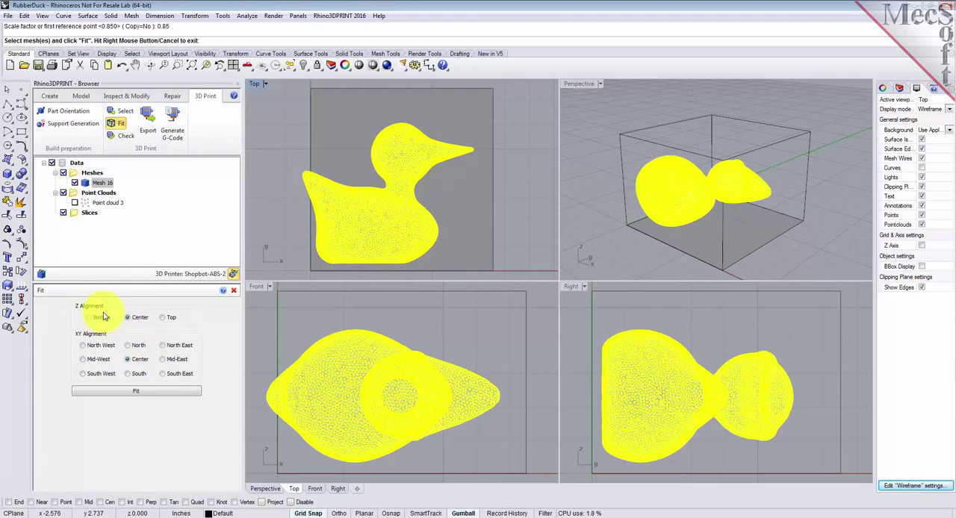
click(132, 320)
click(136, 394)
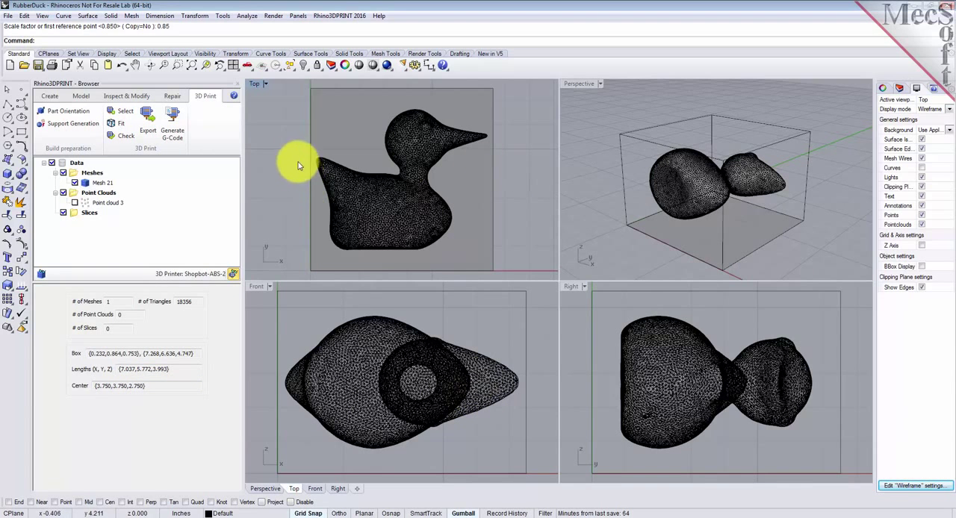
Step: Check the scaled duck mesh for printer volume, closure, walls thinner than 0.1 and overhangs greater than 45, and close the check
click(388, 203)
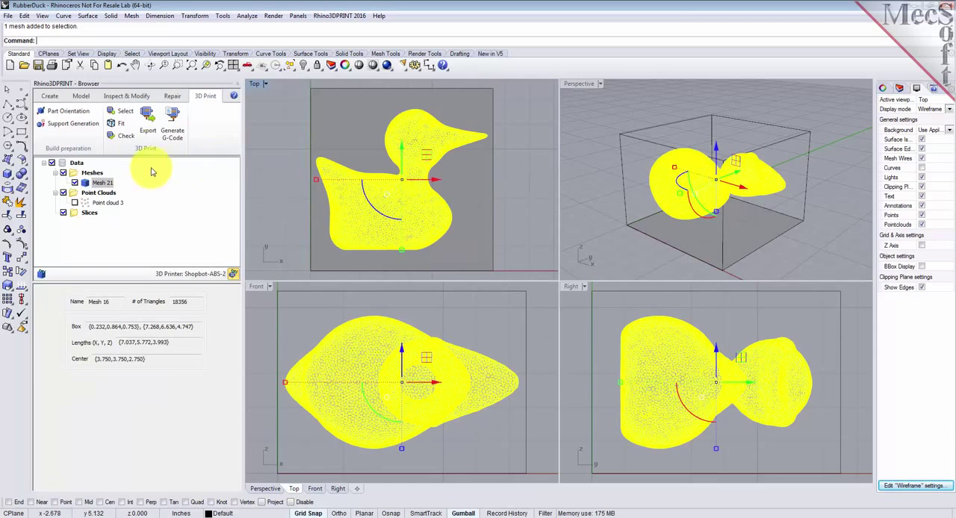
click(126, 136)
click(171, 421)
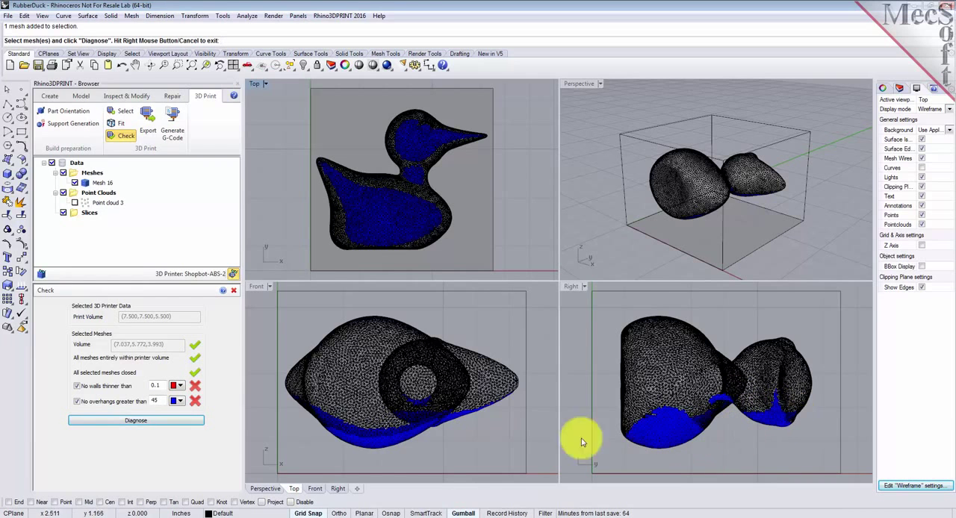
click(234, 290)
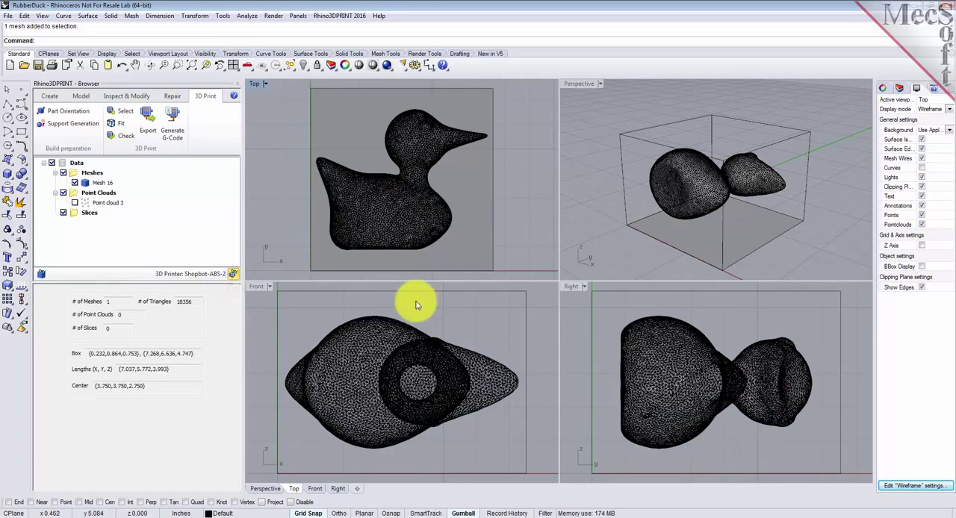
Step: Maximize the Perspective view and open Support Generation for the duck mesh with its parameters fully in view
click(602, 106)
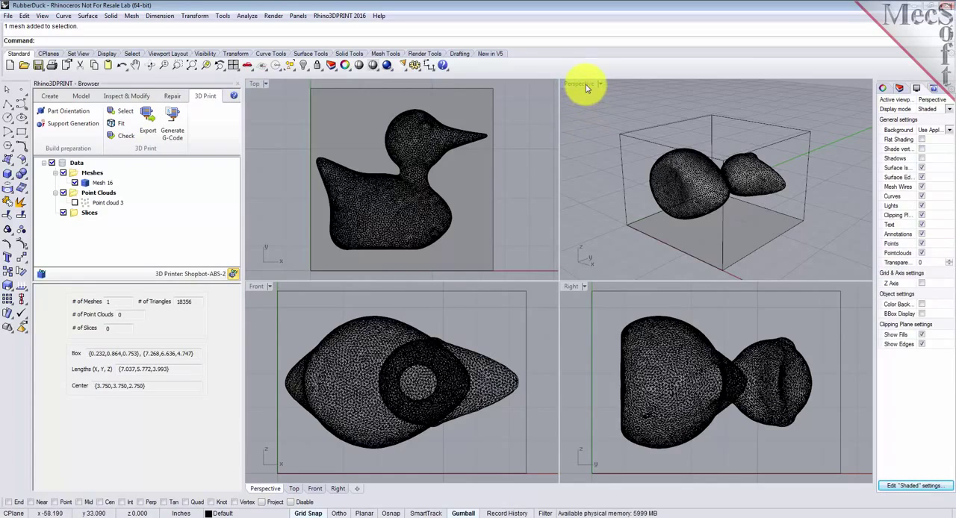
double_click(582, 84)
mouse_move(690, 361)
right_down()
mouse_move(734, 382)
mouse_move(772, 423)
mouse_move(733, 389)
mouse_move(719, 415)
mouse_move(706, 410)
mouse_move(702, 359)
right_up()
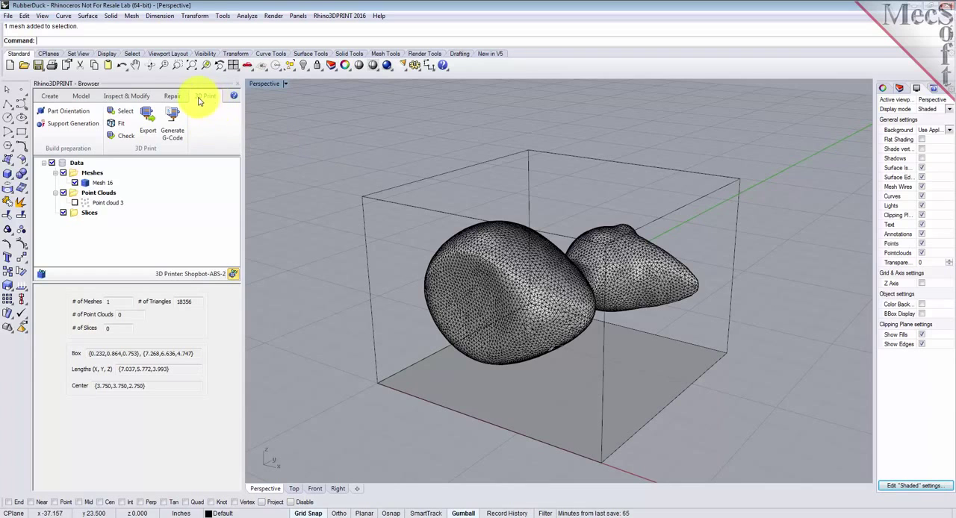
click(73, 126)
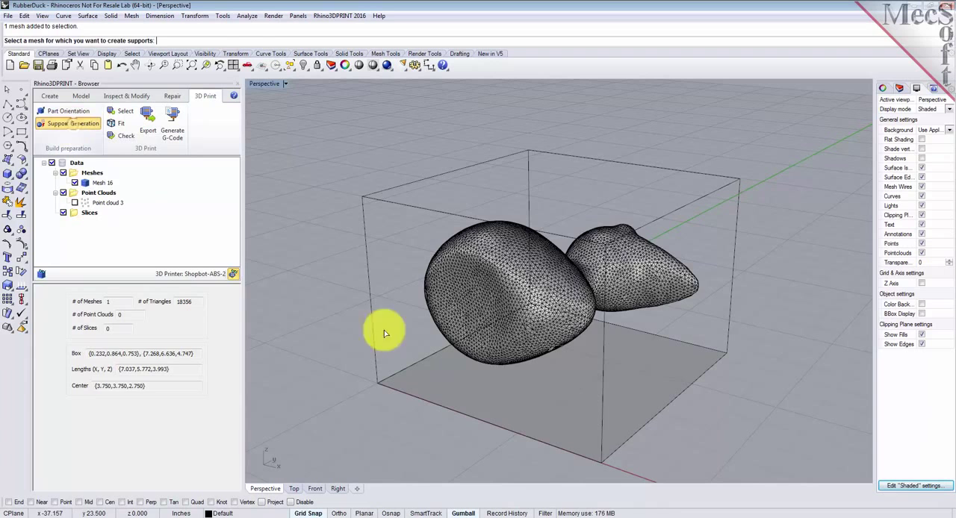
click(489, 266)
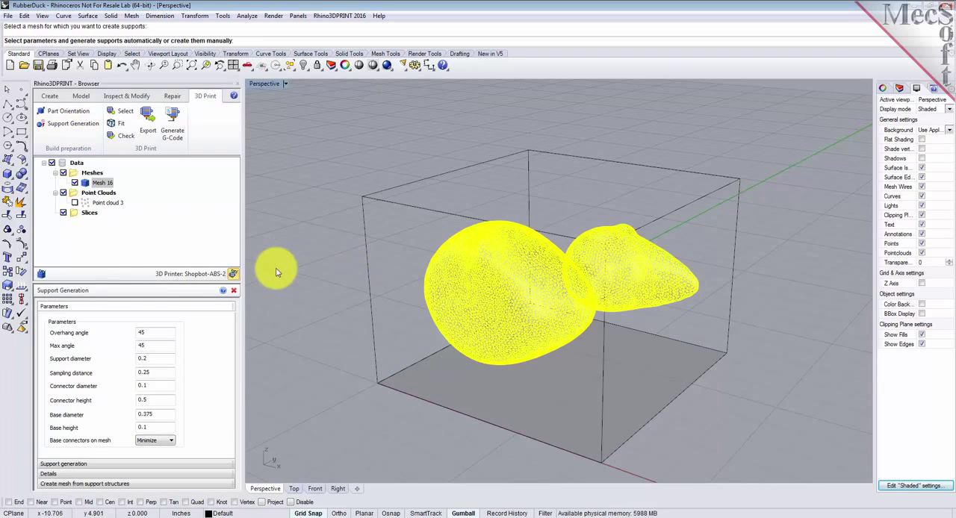
drag(119, 283, 123, 260)
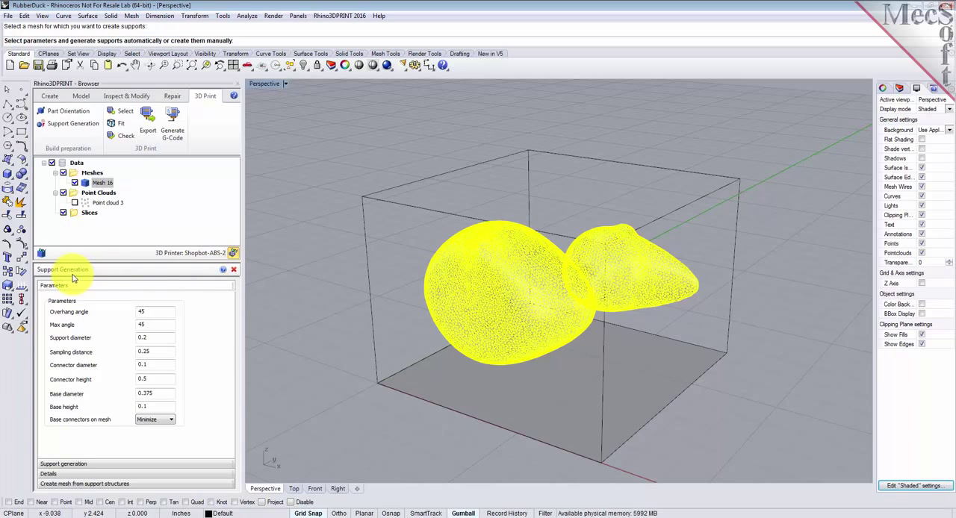
Step: Review the parameter diagram in the Support Generation help, close the help, and open the overhang angle for editing
click(222, 270)
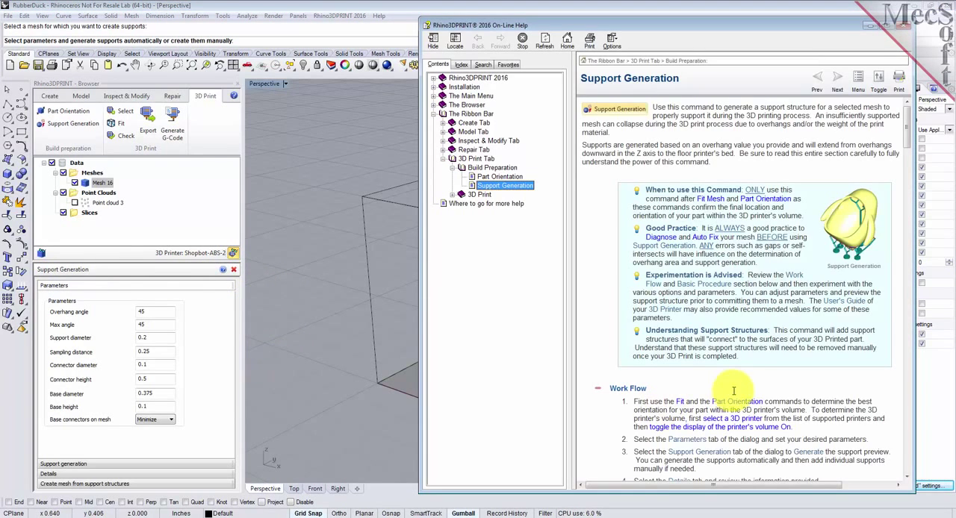
drag(909, 132, 906, 220)
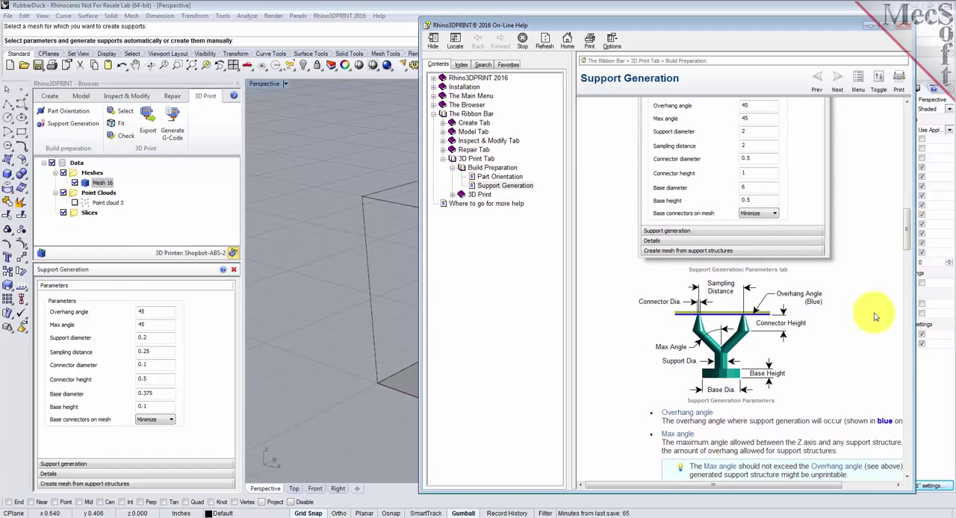
scroll(908, 238, up, 1)
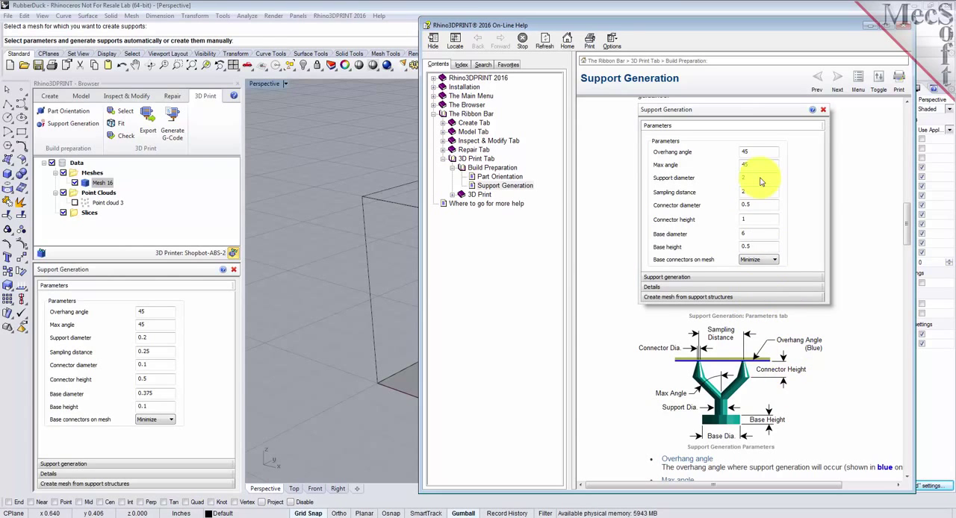
click(870, 27)
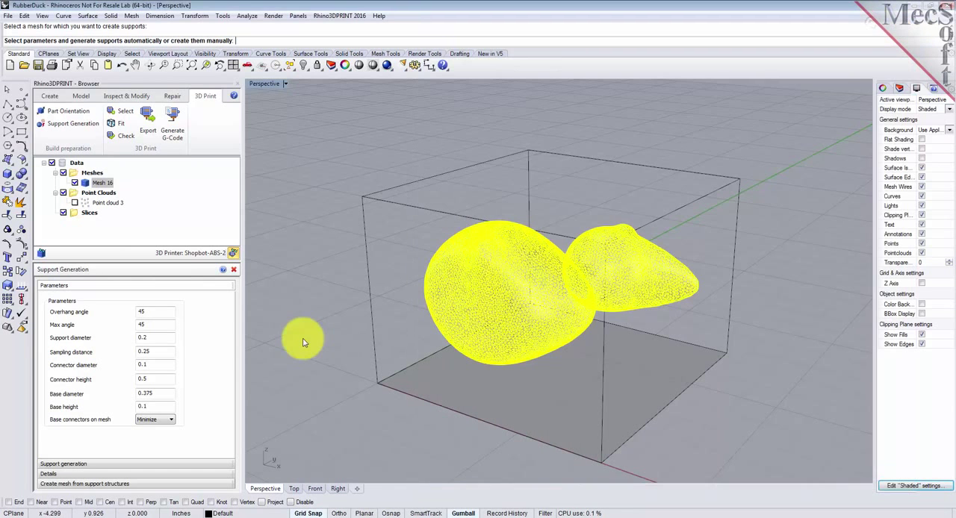
click(157, 315)
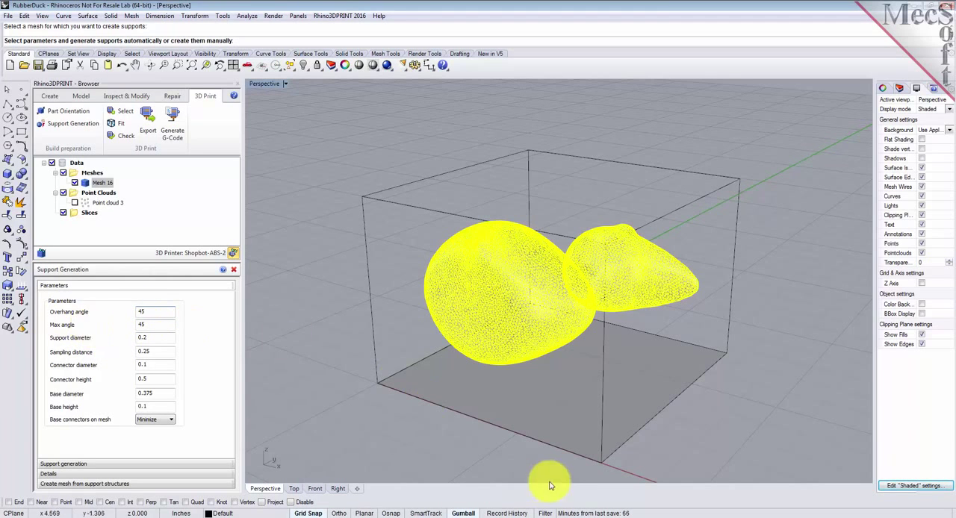
Step: Compare each support parameter with the diagram in the Support Generation help, and look through the options for base connectors on mesh
click(287, 505)
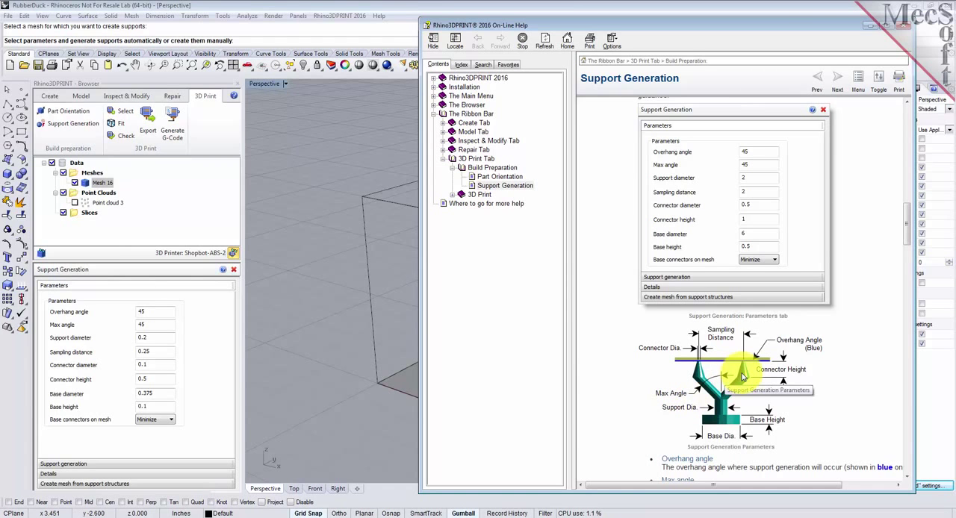
click(247, 370)
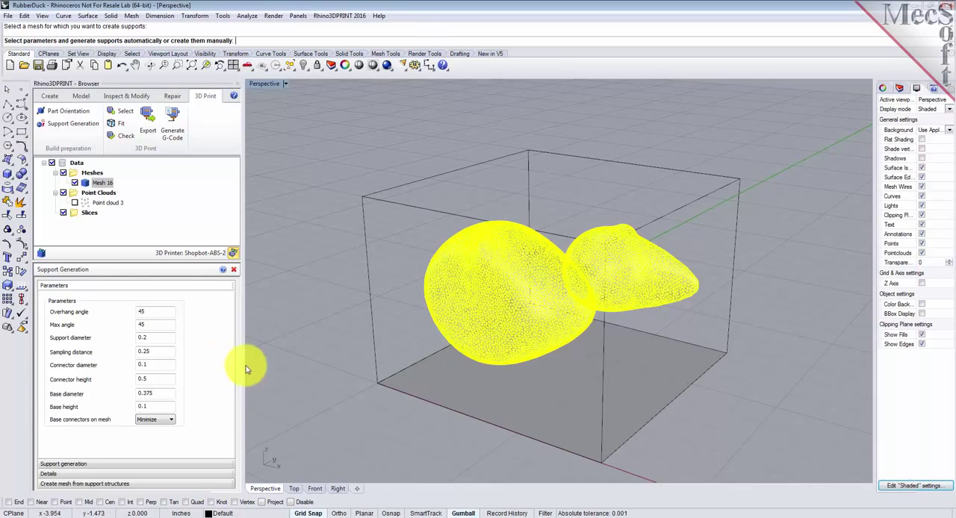
click(149, 325)
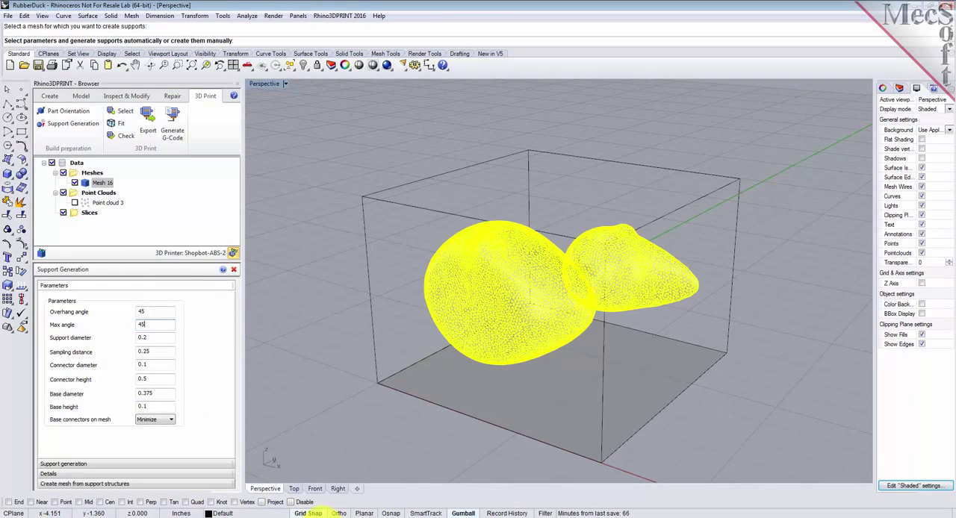
click(323, 517)
click(260, 511)
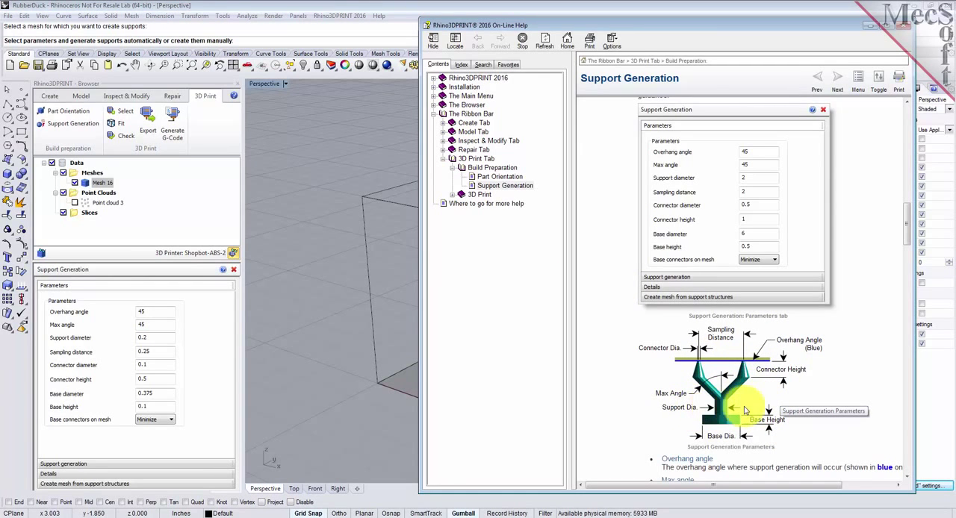
click(870, 26)
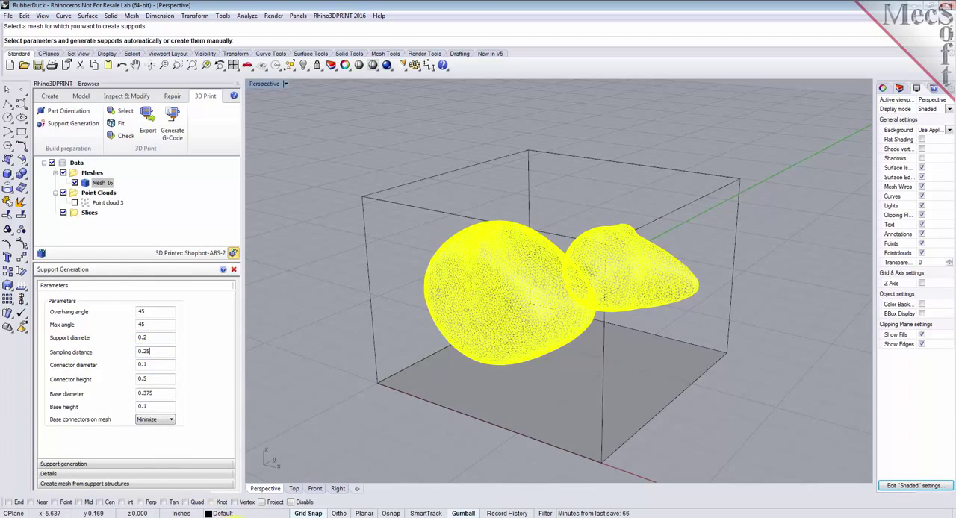
click(309, 507)
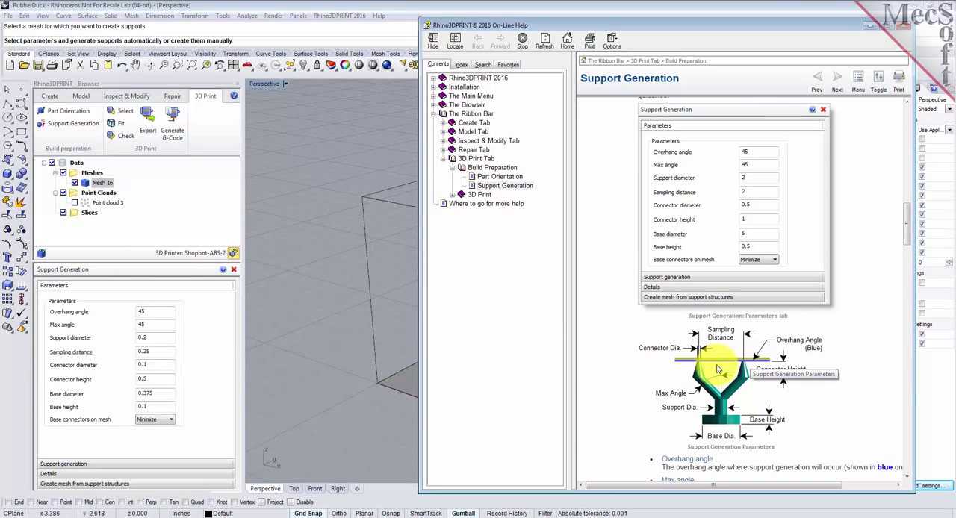
click(870, 27)
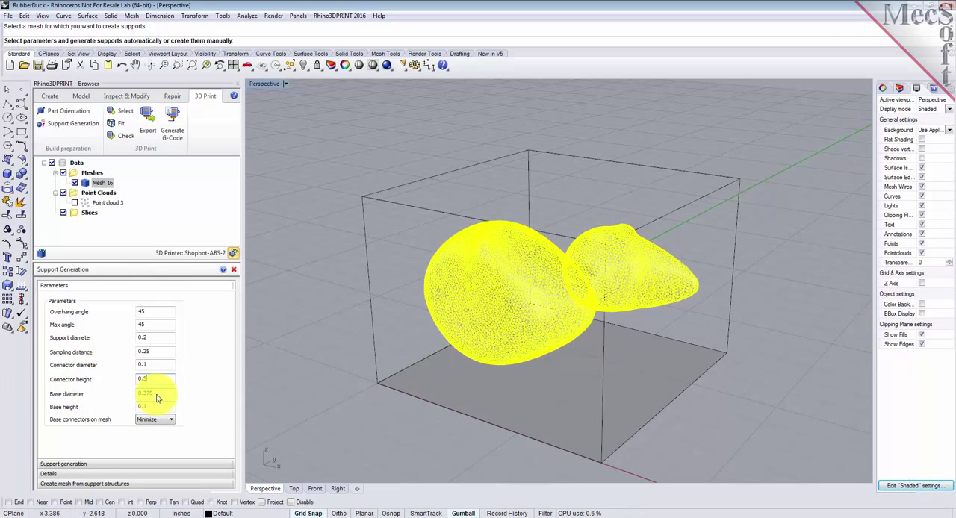
click(299, 505)
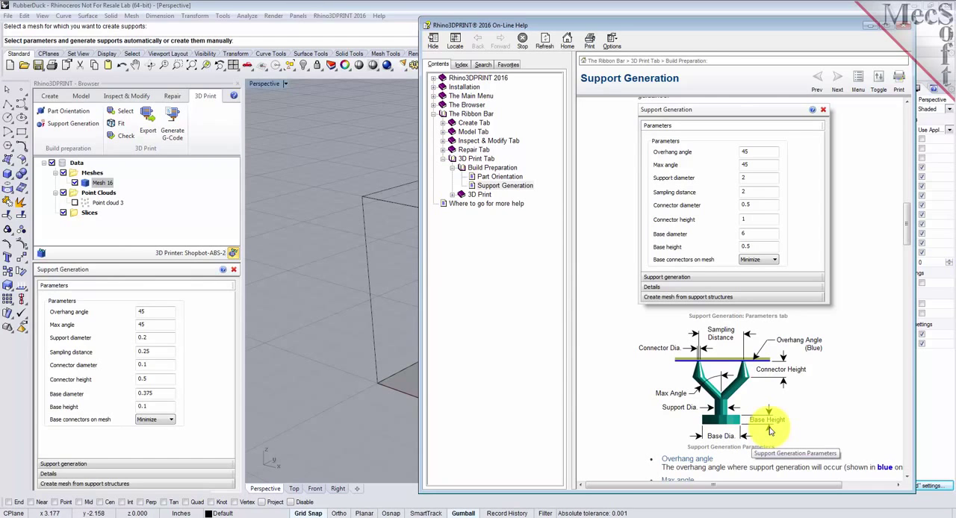
click(262, 375)
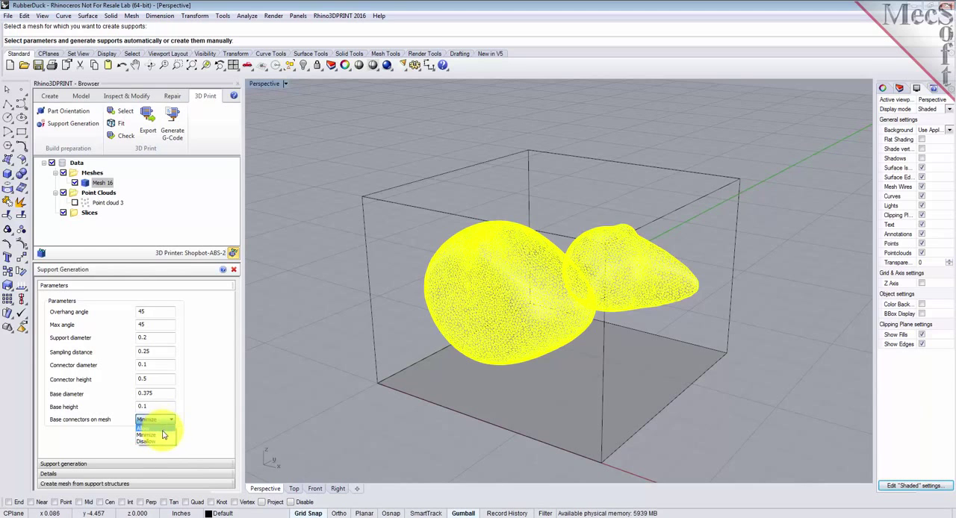
click(107, 439)
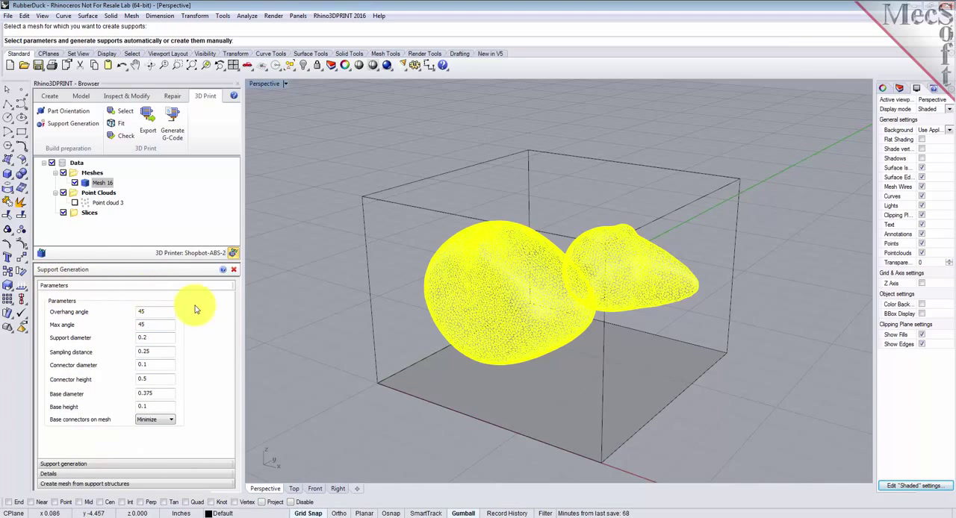
Step: Generate automatic supports of the Tree type beneath the duck mesh
click(82, 465)
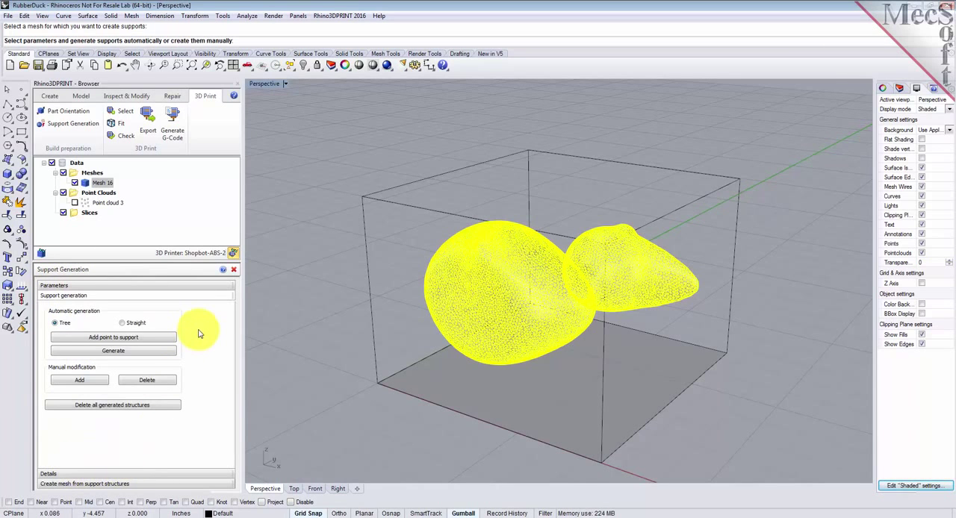
click(64, 326)
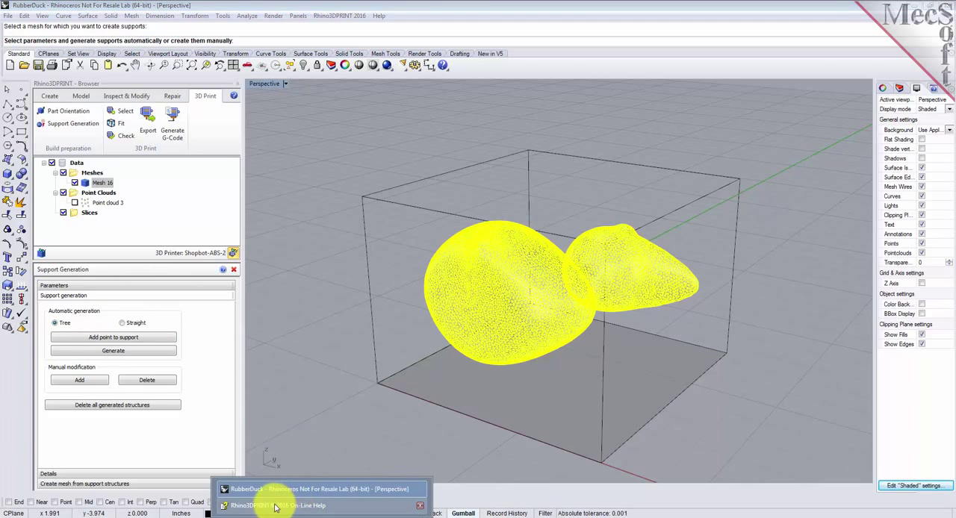
click(288, 508)
scroll(728, 385, down, 1)
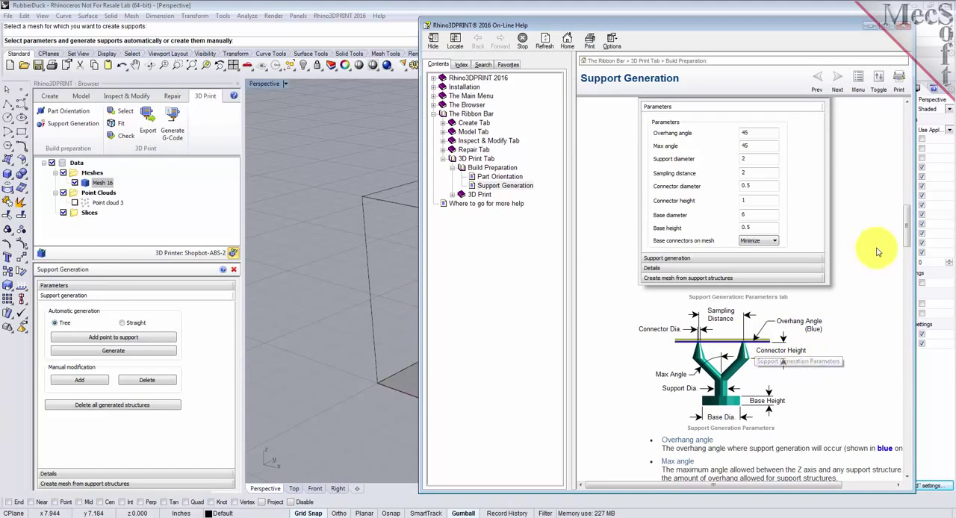
click(873, 28)
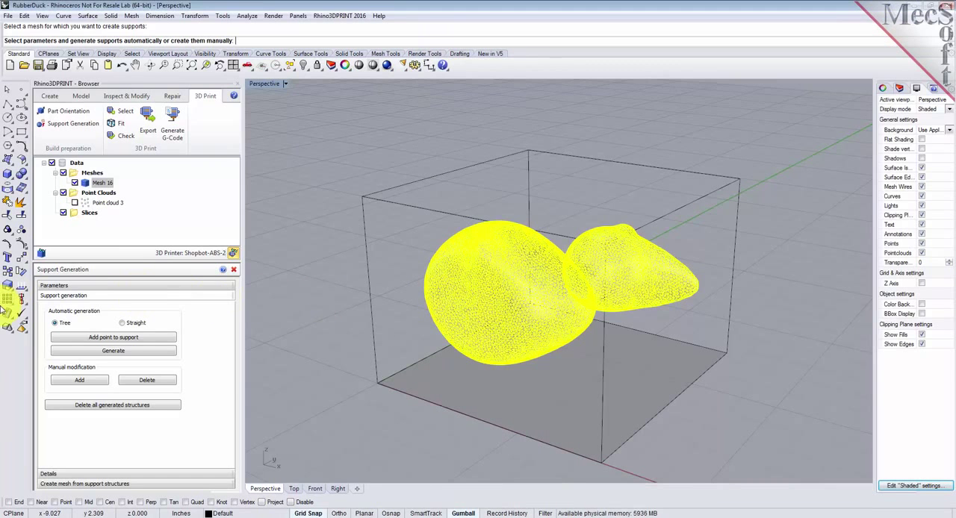
click(129, 356)
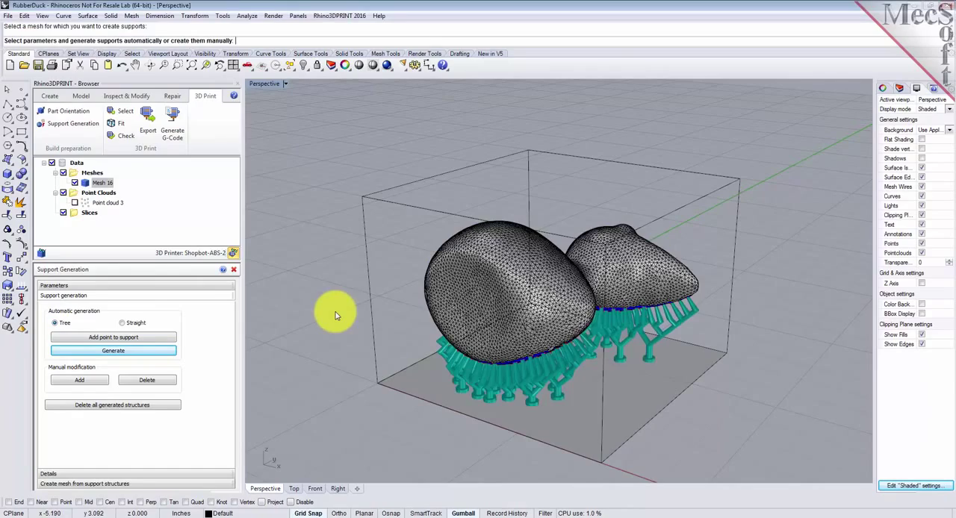
Step: Examine the tree supports beneath the duck's body and head from all sides, and show the printer volume again
right_drag(651, 359, 669, 340)
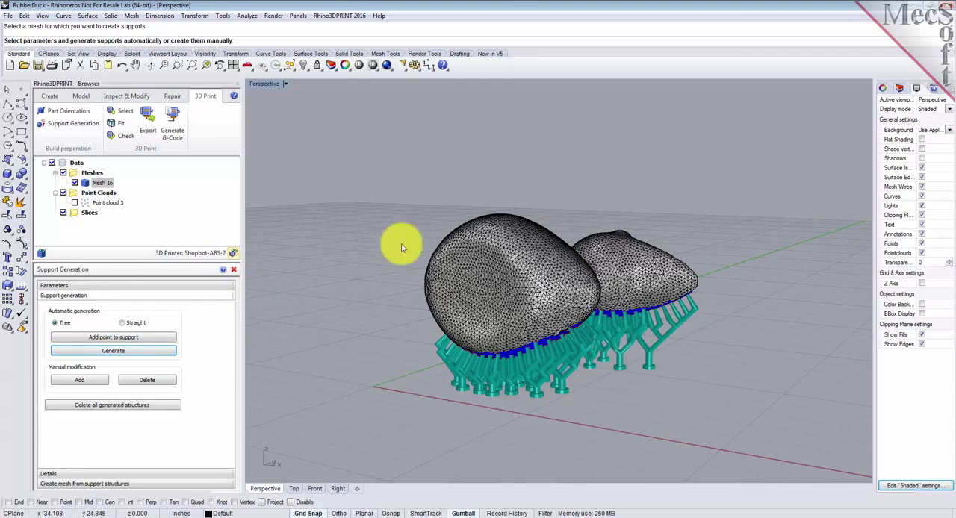
right_drag(669, 342, 572, 314)
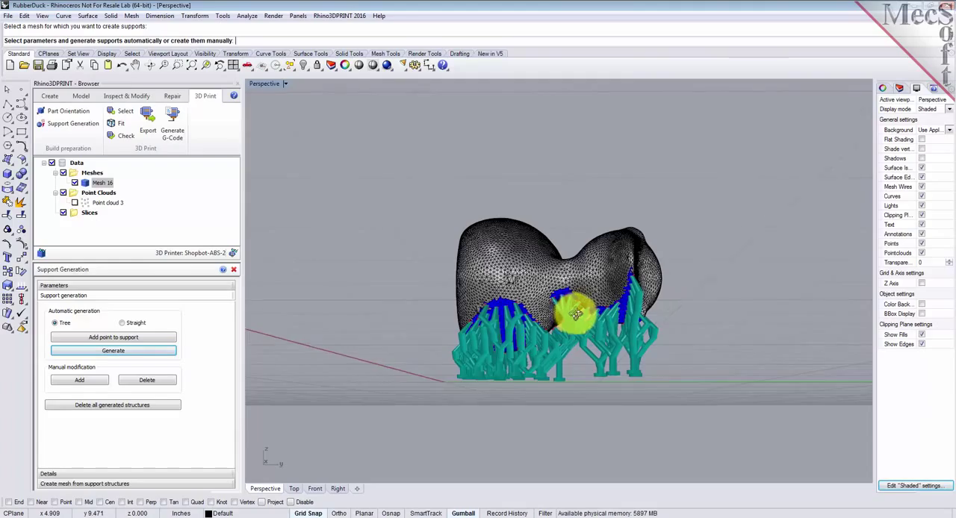
scroll(613, 316, up, 3)
right_drag(544, 342, 625, 331)
right_drag(565, 300, 735, 310)
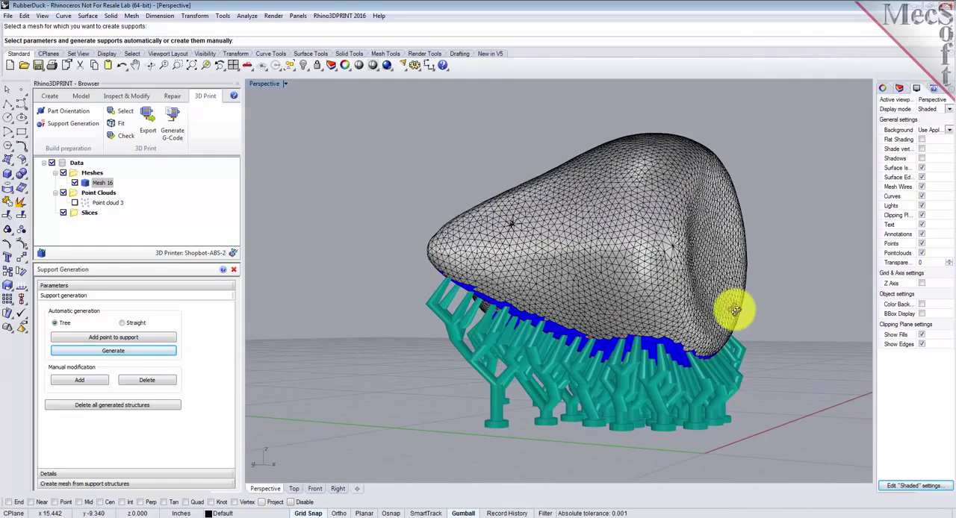
right_drag(565, 341, 604, 331)
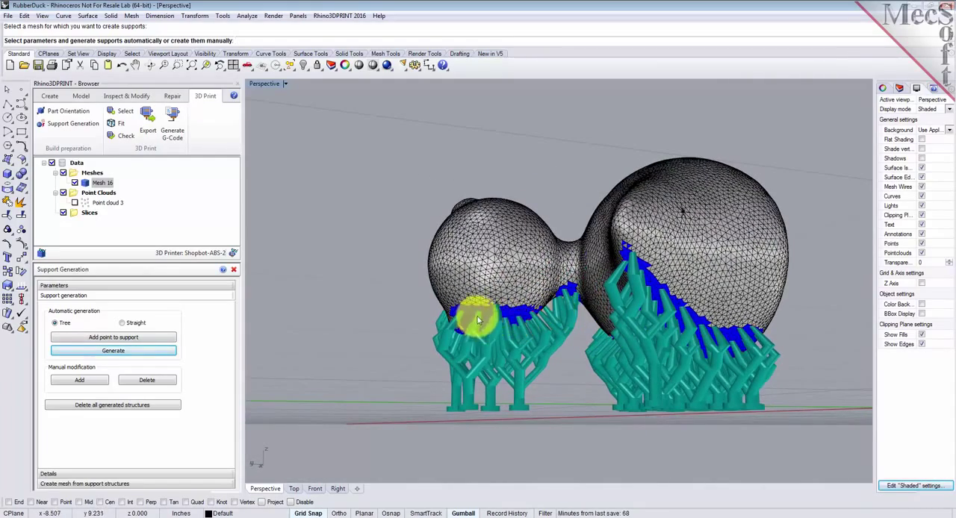
right_drag(442, 316, 476, 341)
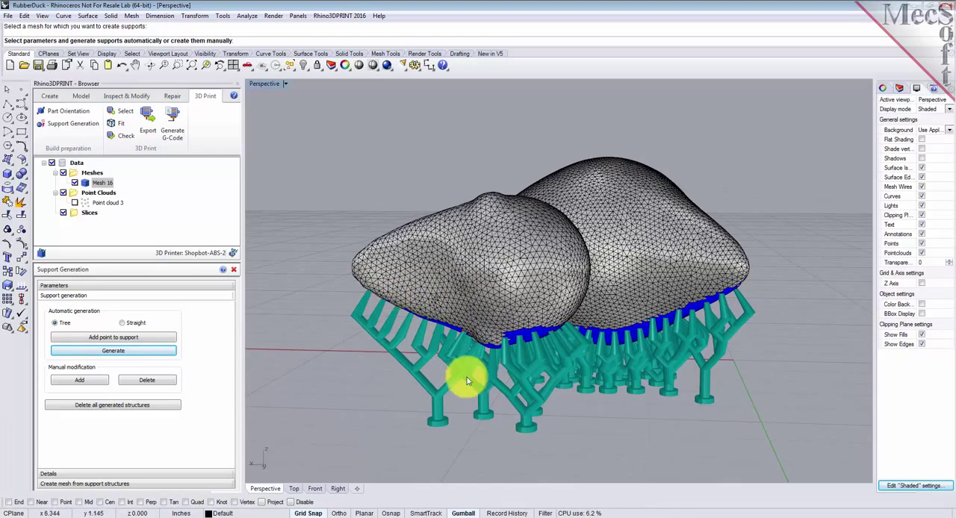
right_drag(657, 377, 454, 328)
click(234, 255)
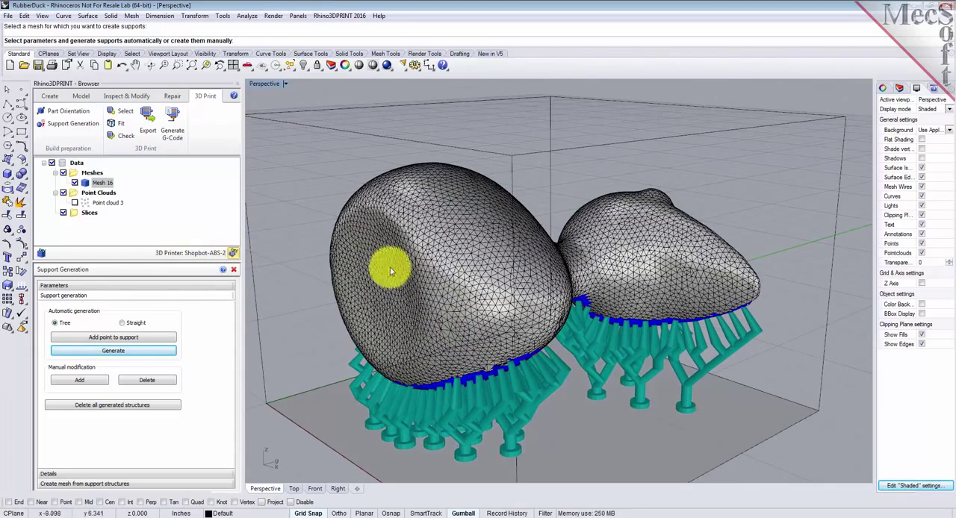
scroll(303, 287, down, 3)
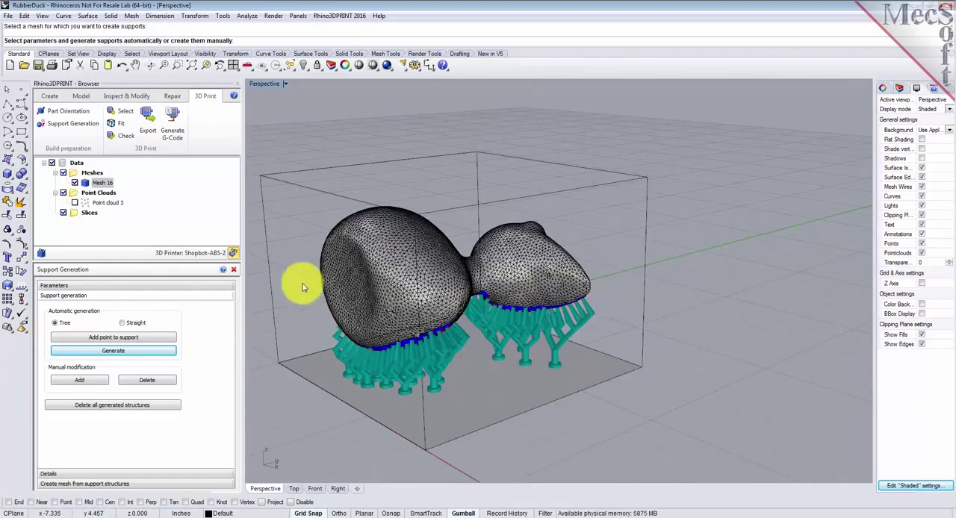
right_drag(426, 315, 397, 309)
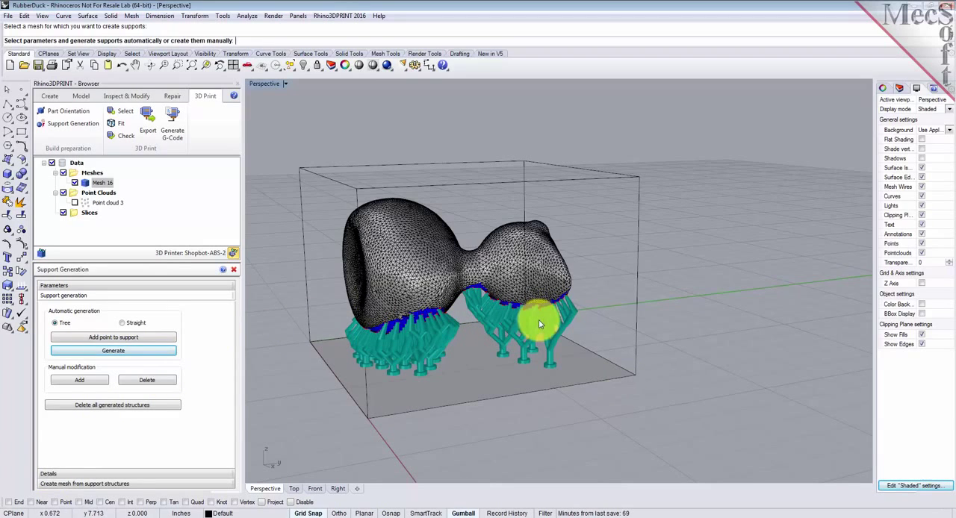
Step: Switch the automatic generation to Straight and generate straight supports beneath the duck for comparison
click(112, 338)
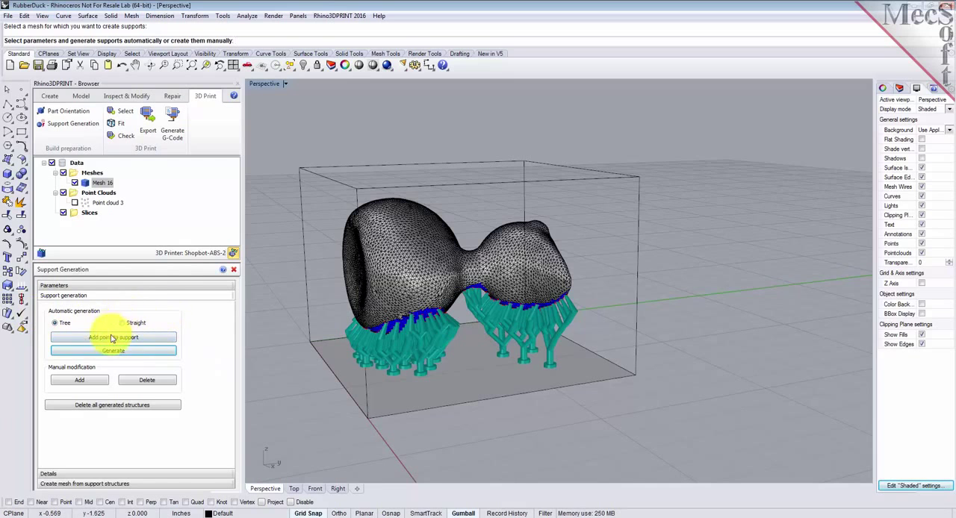
click(123, 323)
click(117, 355)
mouse_move(490, 405)
right_down()
mouse_move(486, 386)
mouse_move(504, 340)
mouse_move(529, 390)
mouse_move(625, 386)
mouse_move(465, 454)
mouse_move(495, 397)
right_up()
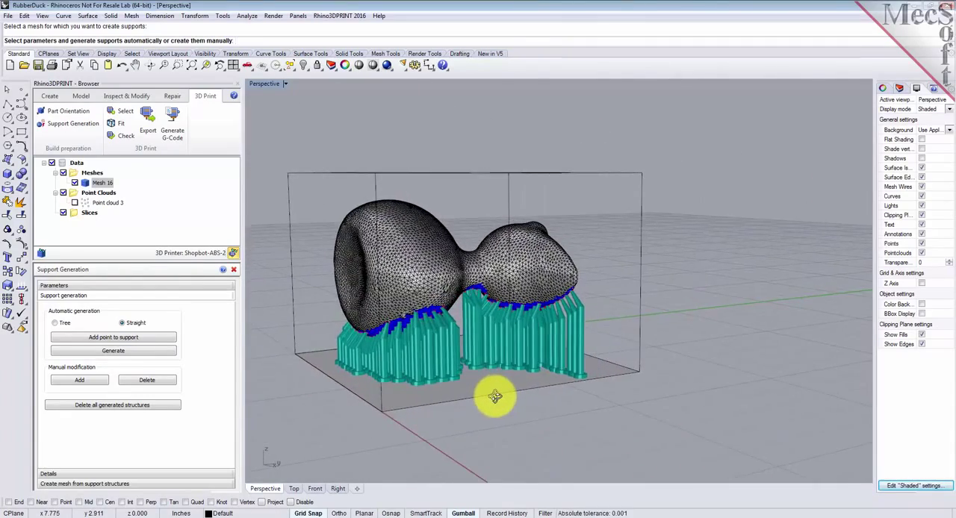
Step: Regenerate the duck's supports as Tree type, and open the details with the support structures' volume and length
click(54, 324)
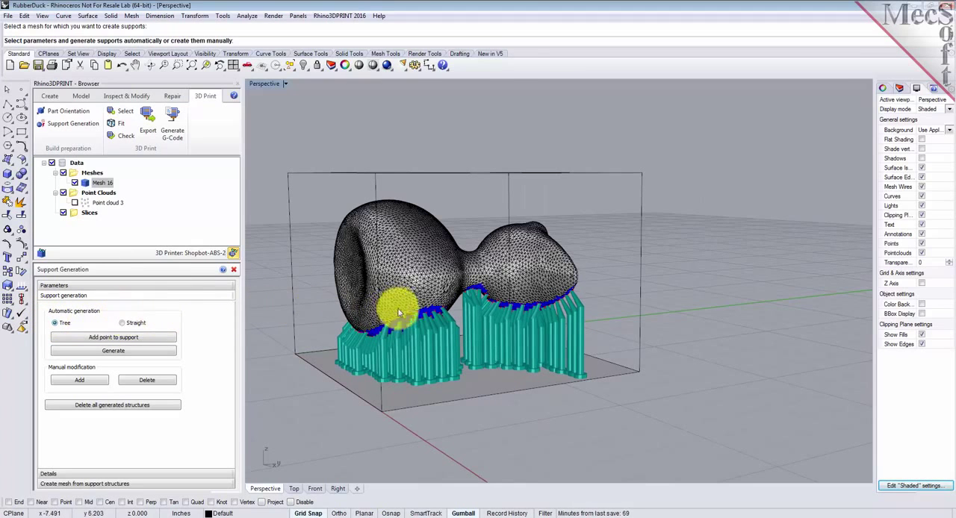
click(93, 351)
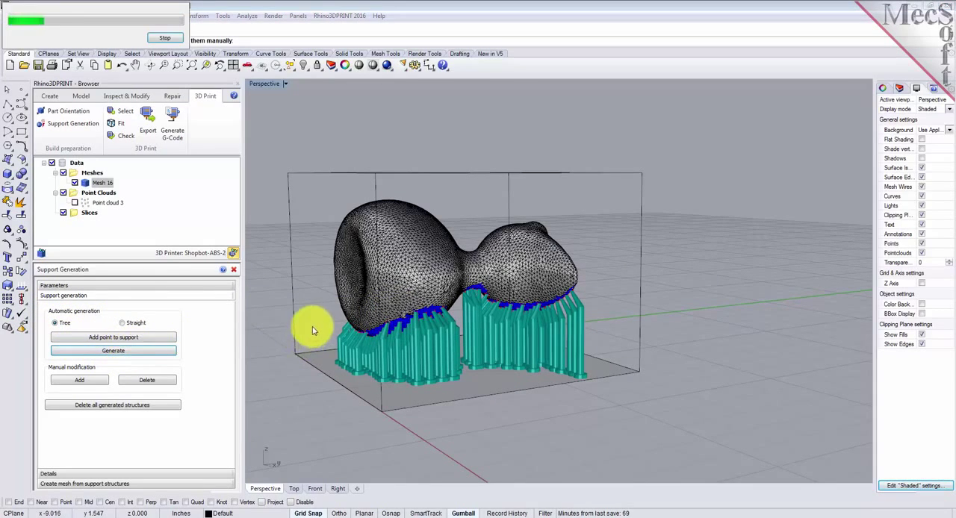
right_drag(330, 324, 384, 335)
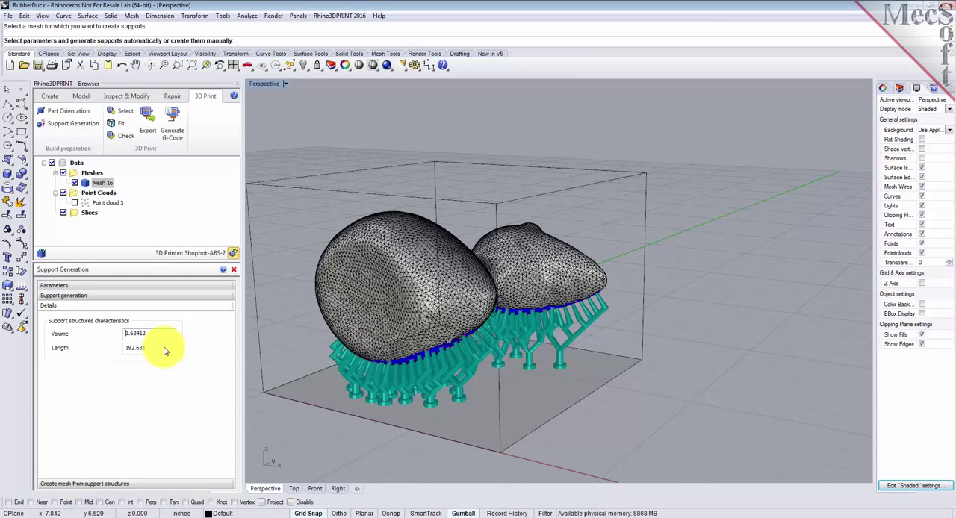
Step: Create a mesh from the tree support structures with the Create as separate mesh option, and fit everything in view
click(75, 484)
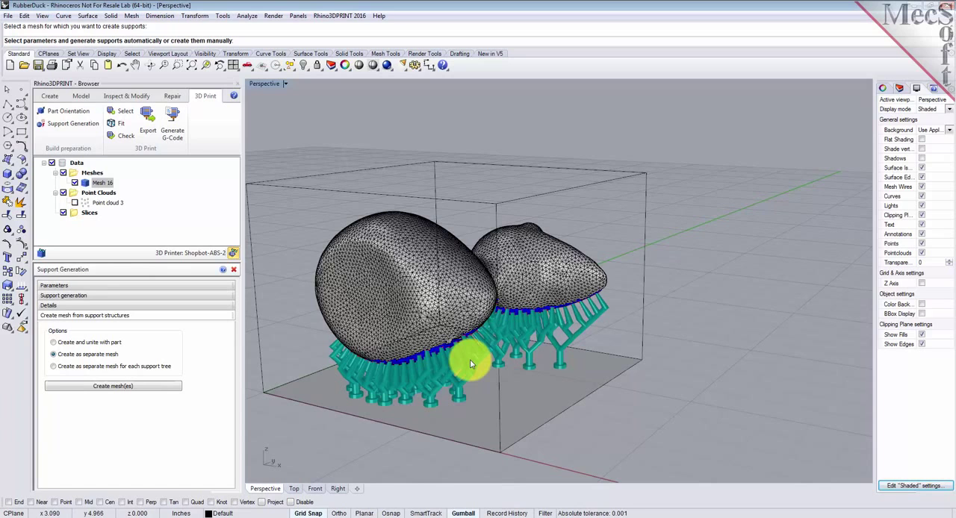
click(125, 392)
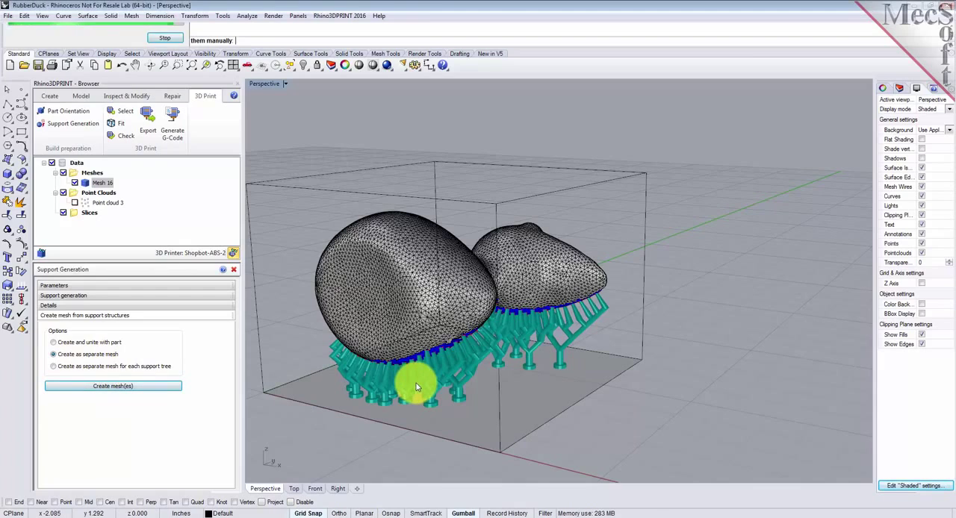
right_drag(398, 412, 277, 242)
click(193, 66)
right_drag(473, 292, 705, 324)
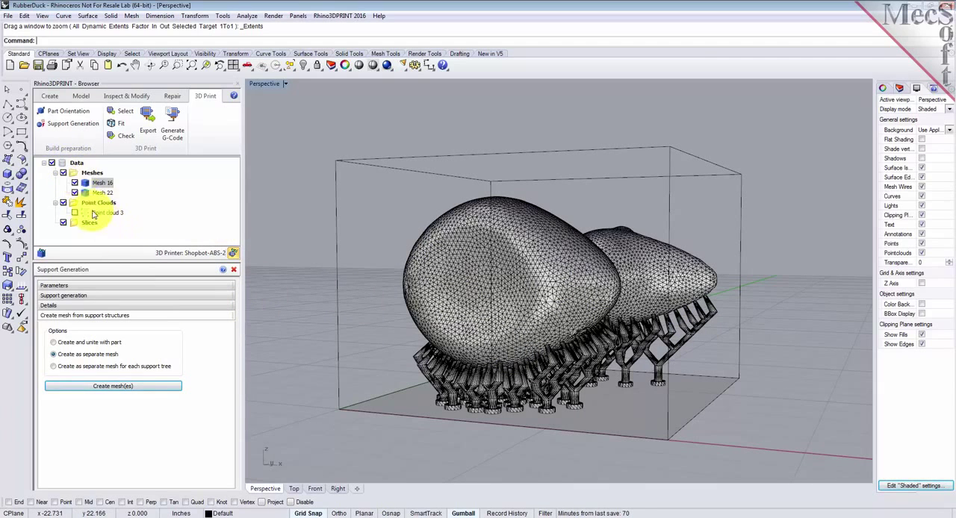
Step: Select the support mesh and the duck mesh in turn to check that they are separate, and close Support Generation
click(101, 193)
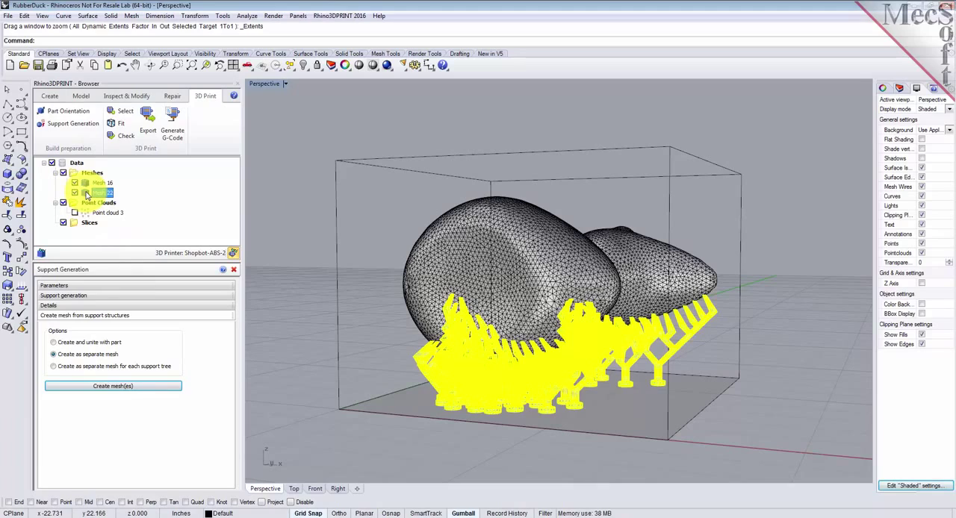
click(86, 184)
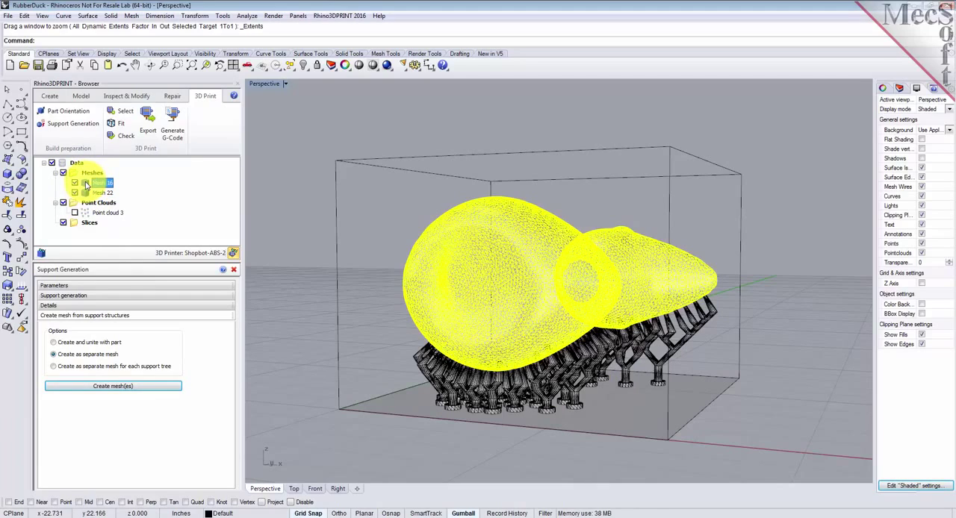
right_drag(491, 301, 483, 324)
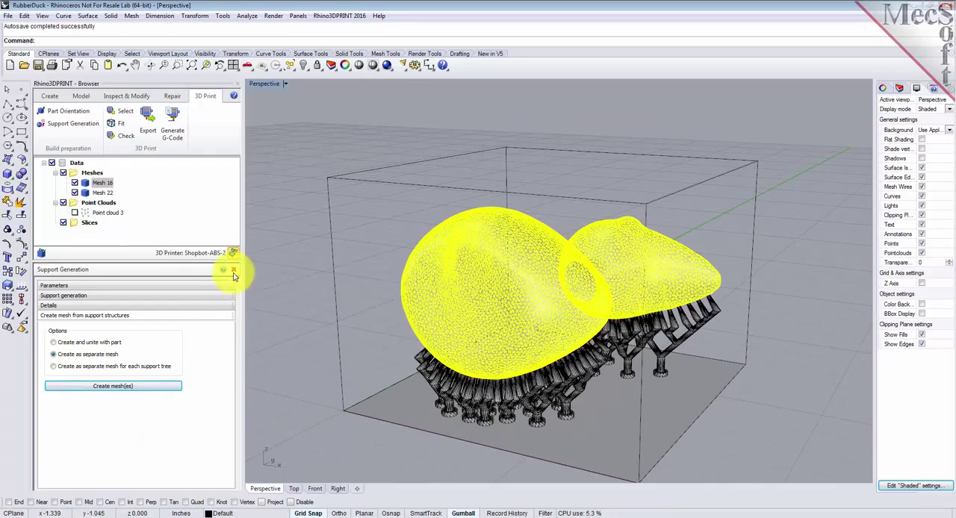
click(233, 270)
right_drag(672, 333, 726, 336)
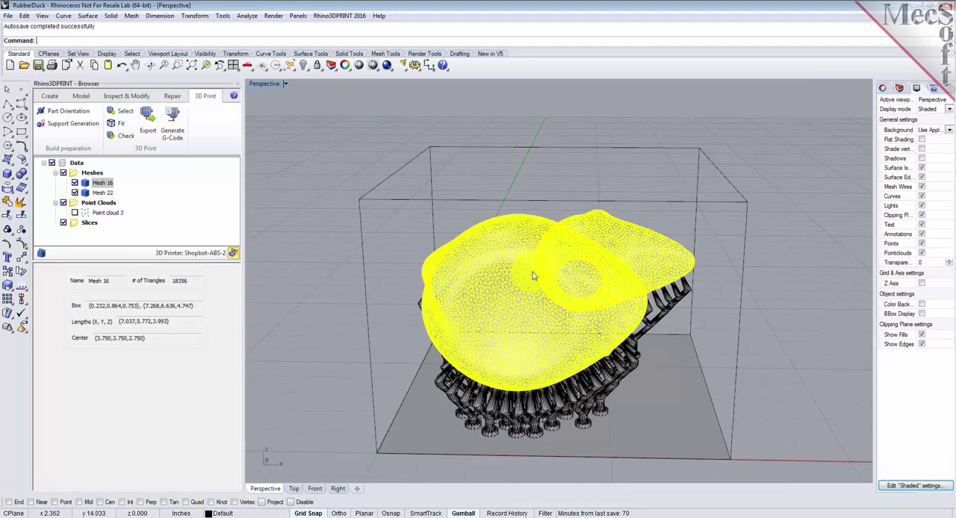
Step: Export the duck and support meshes together as the binary STL file RubberDuck.stl in the QuickStart folder, replacing the existing file
click(332, 389)
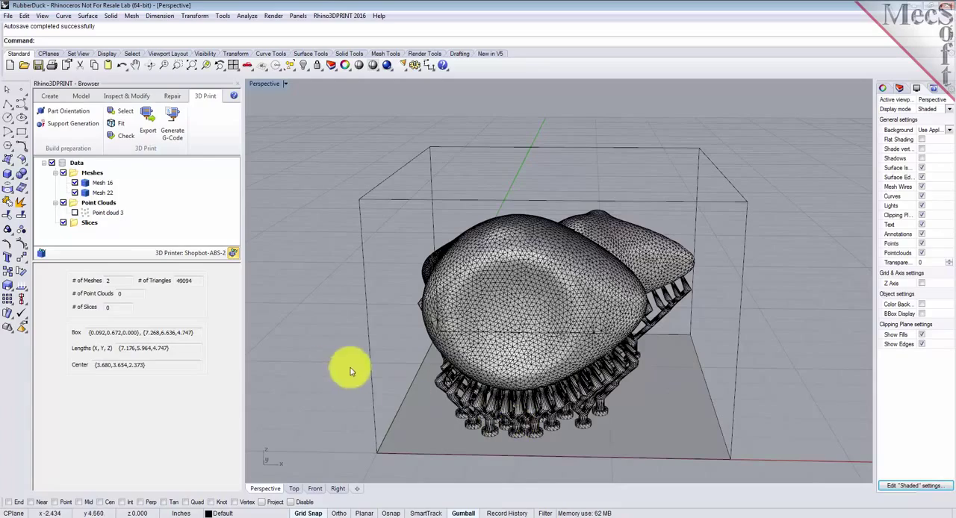
right_drag(327, 345, 859, 342)
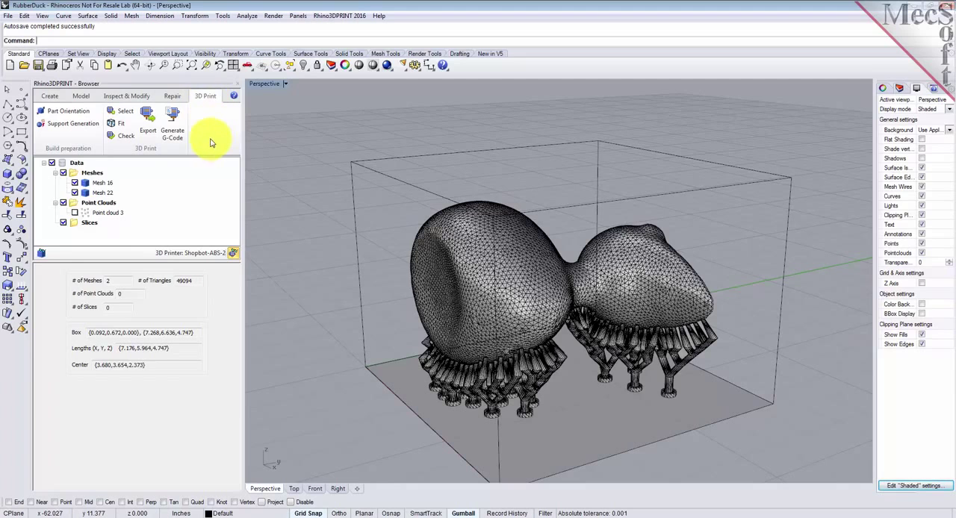
click(148, 127)
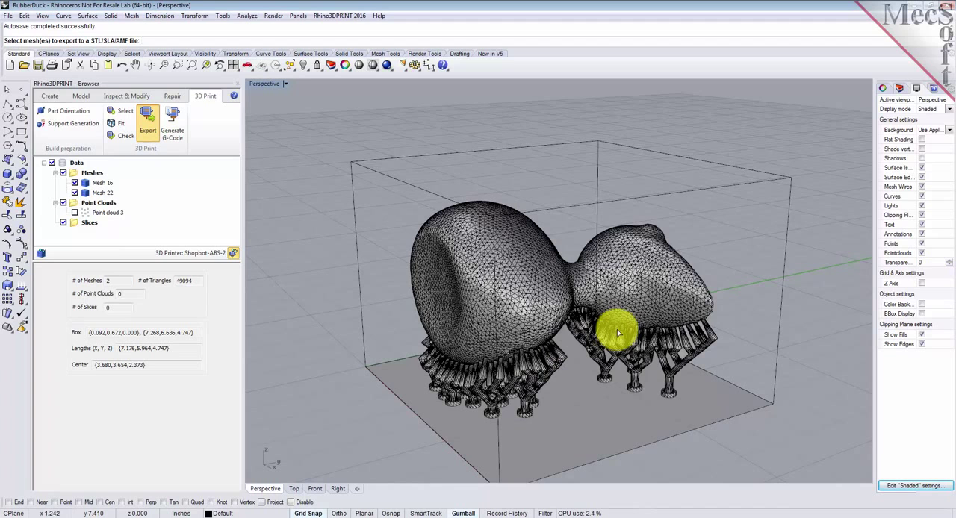
drag(744, 231, 510, 394)
right_click(333, 259)
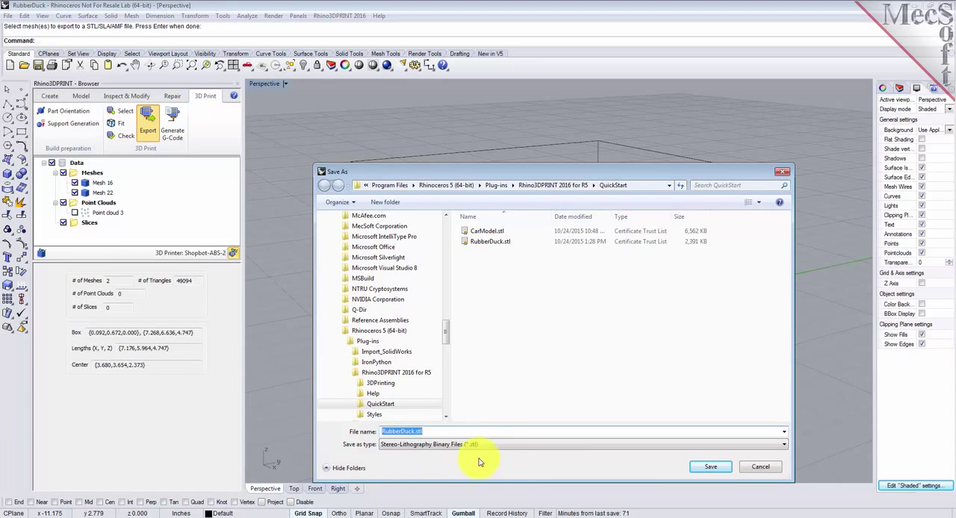
click(498, 445)
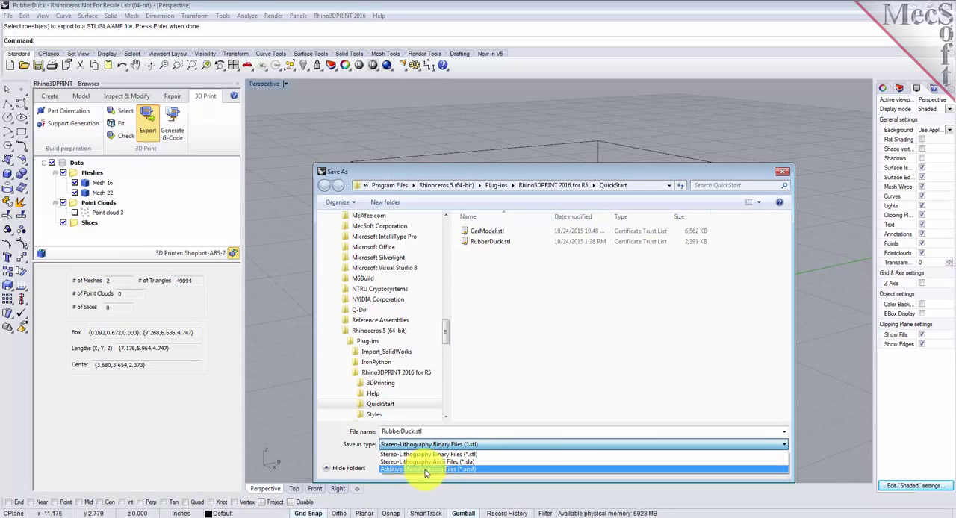
click(481, 449)
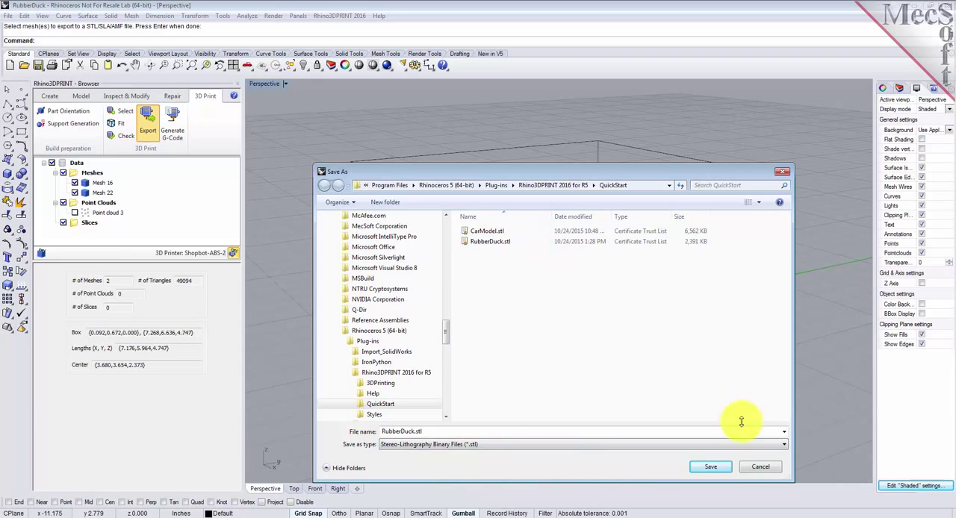
click(711, 467)
click(454, 263)
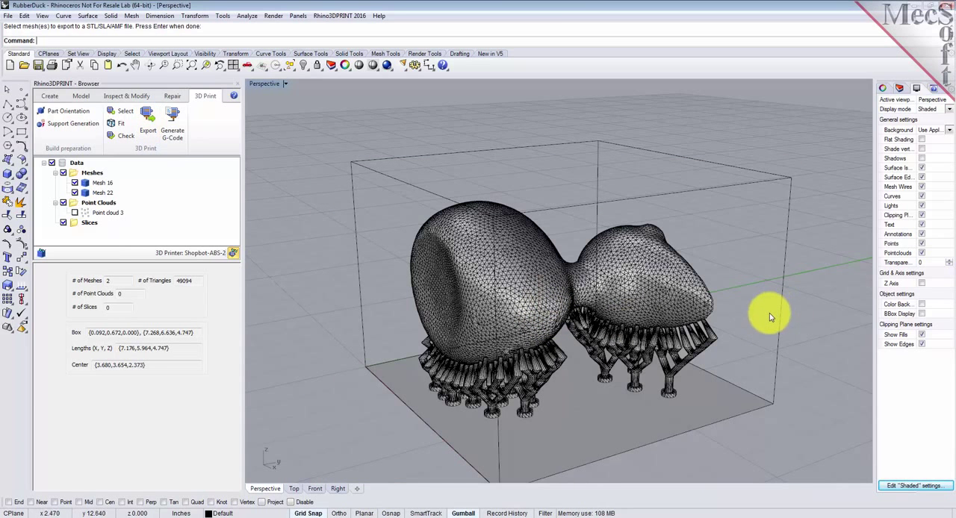
Step: Start Generate G-Code with the duck and support meshes, and enlarge the print parameters area
right_drag(352, 331, 391, 298)
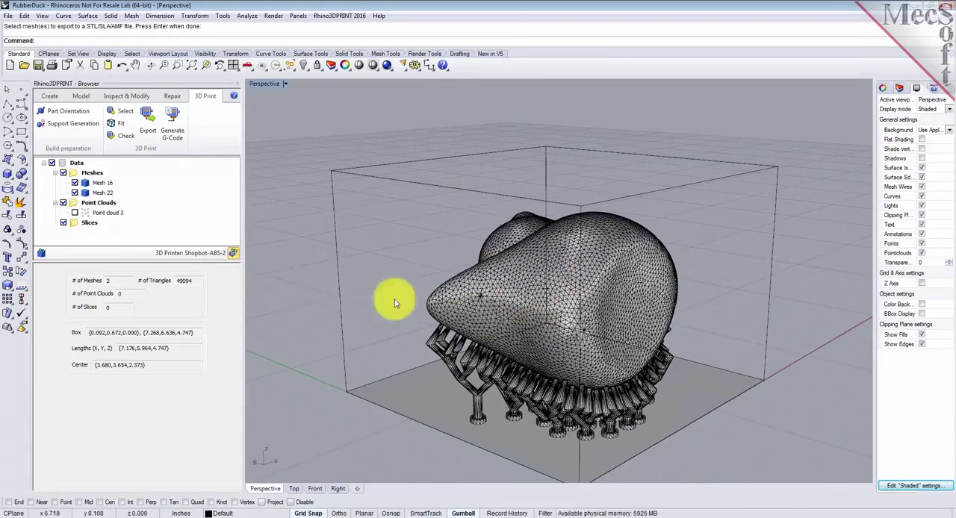
right_drag(670, 346, 519, 340)
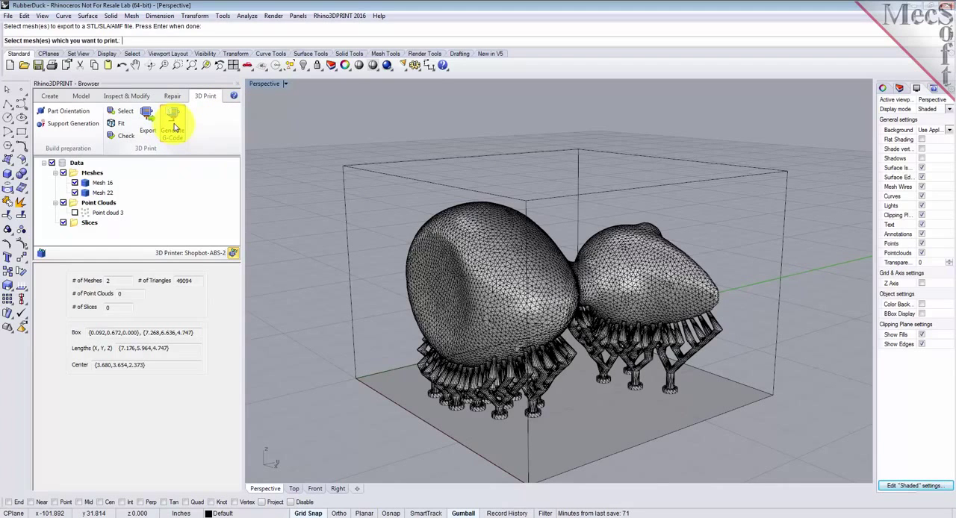
click(543, 371)
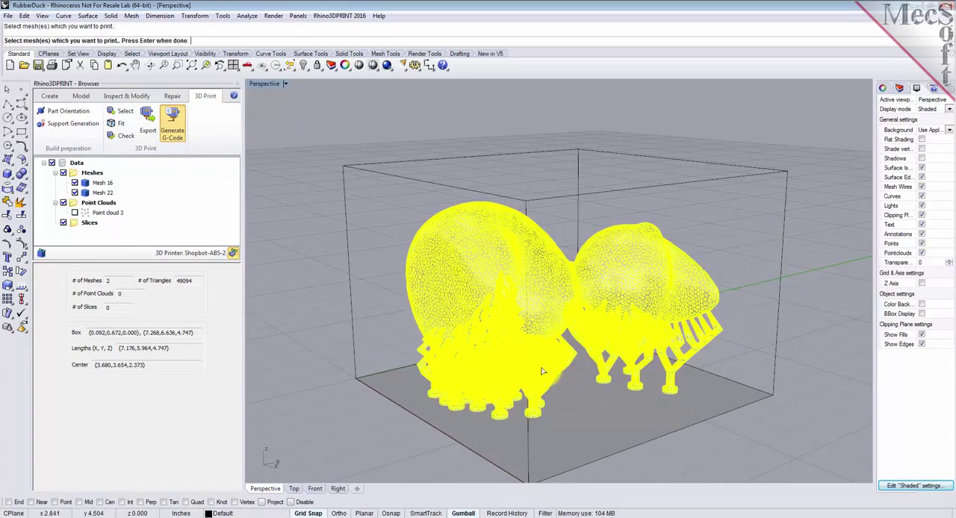
key(Return)
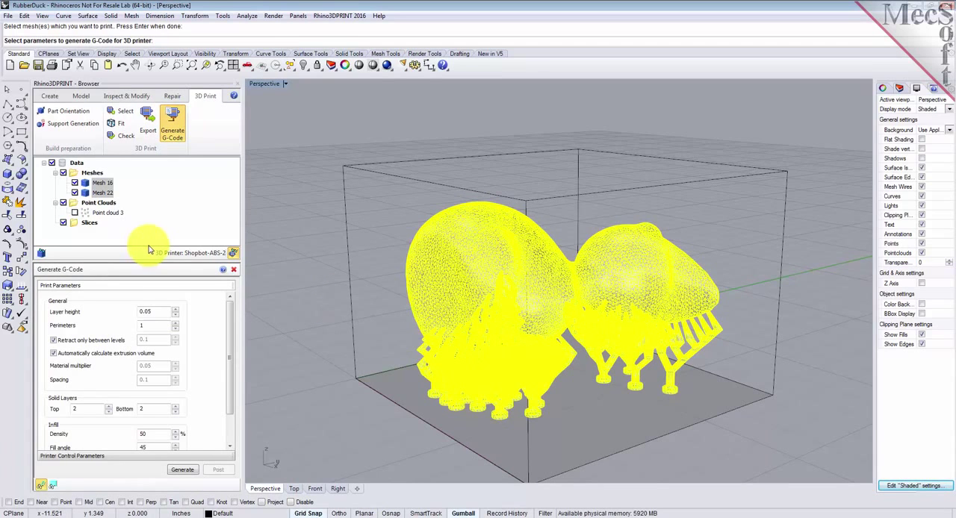
drag(108, 263, 117, 243)
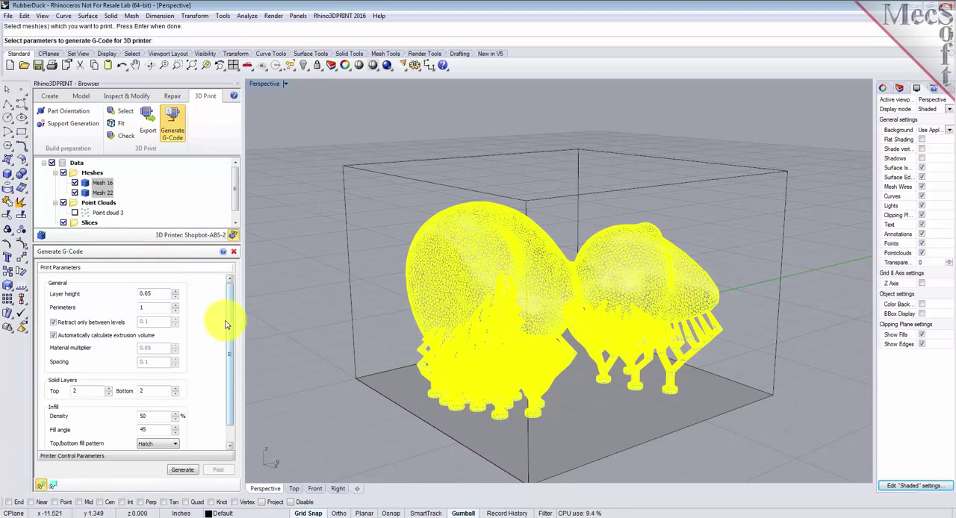
Step: Check the print parameters and the top/bottom fill pattern options, keep Hatch, and generate the G-code paths for both meshes
drag(230, 323, 128, 310)
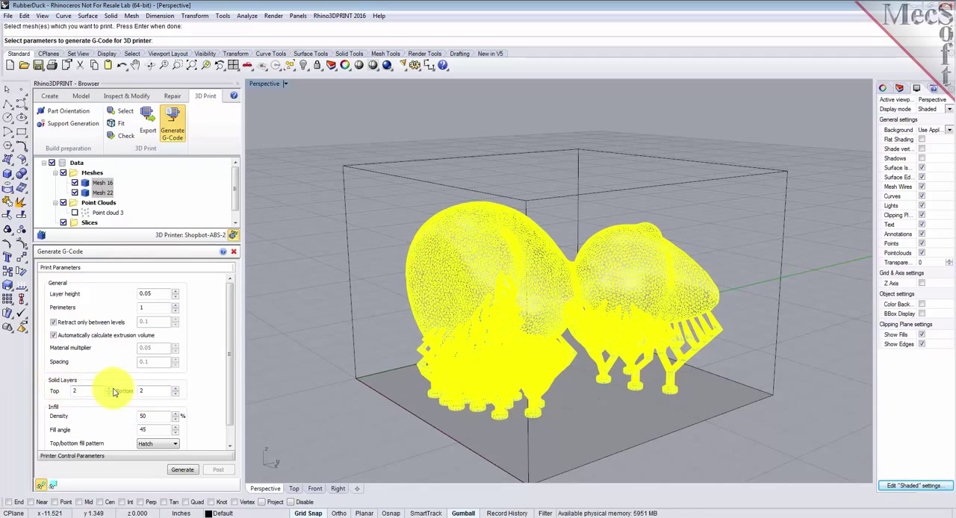
drag(231, 384, 231, 405)
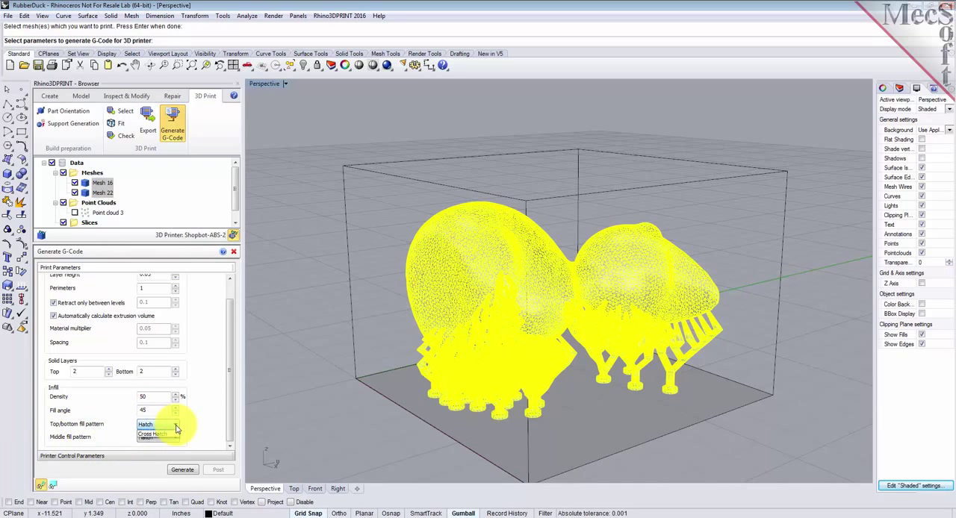
click(87, 413)
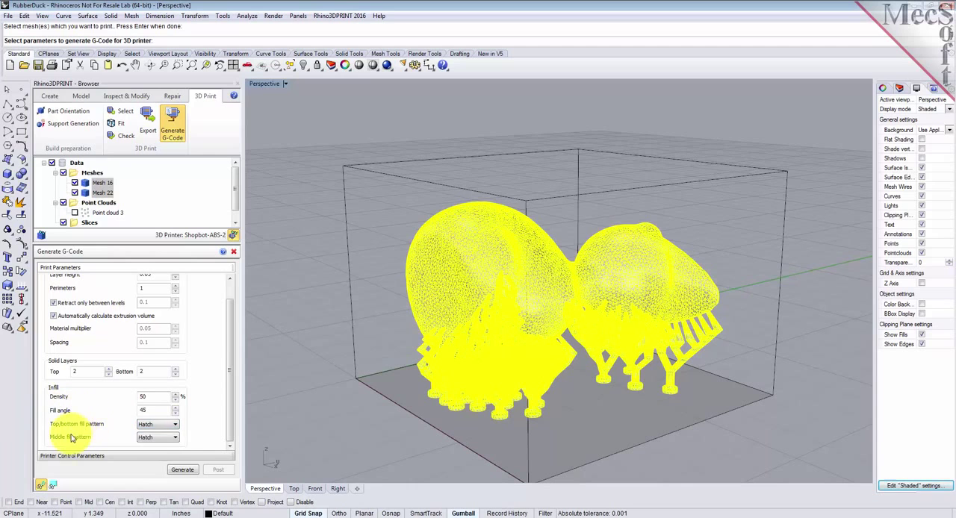
click(183, 471)
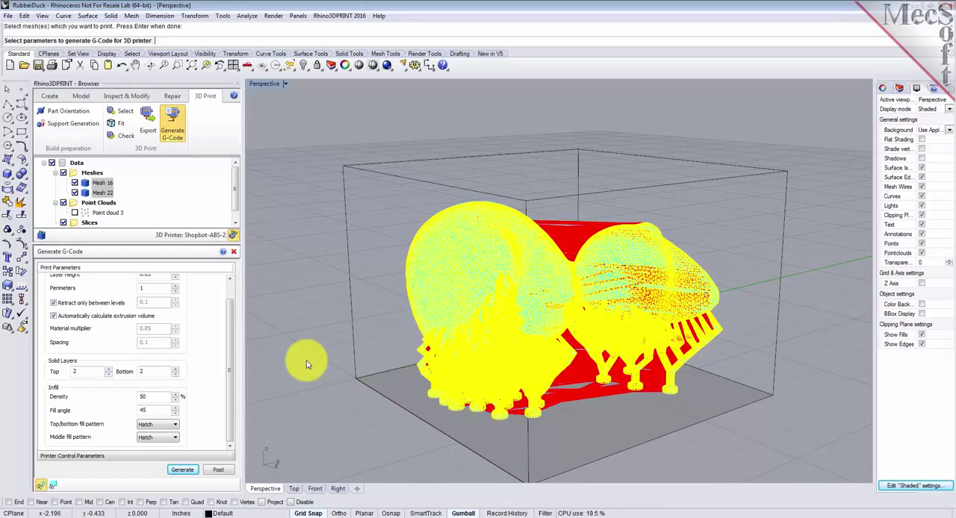
Step: Display the print paths by level and step upward through the Z levels from 0.05 to 1.6
mouse_move(361, 321)
right_down()
mouse_move(377, 332)
mouse_move(377, 373)
mouse_move(376, 297)
mouse_move(307, 281)
mouse_move(311, 341)
mouse_move(393, 345)
mouse_move(365, 312)
right_up()
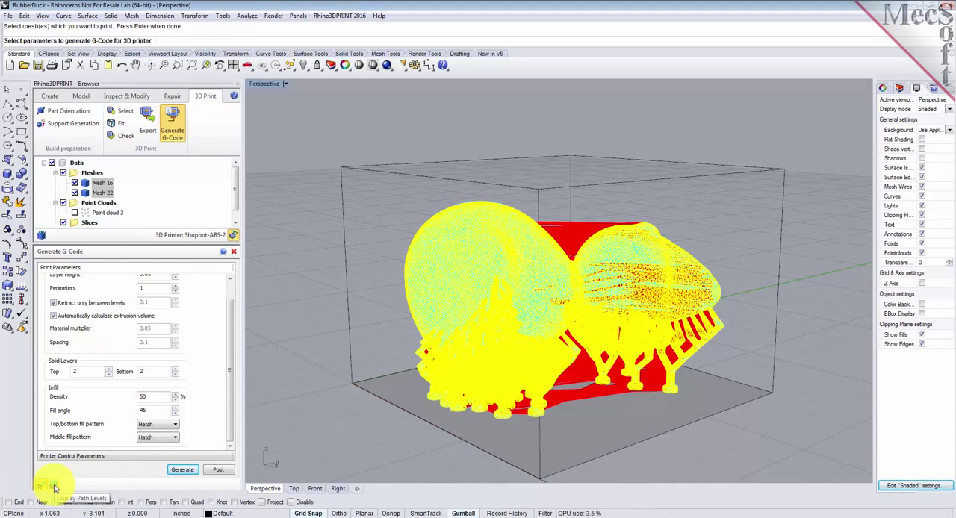
click(55, 488)
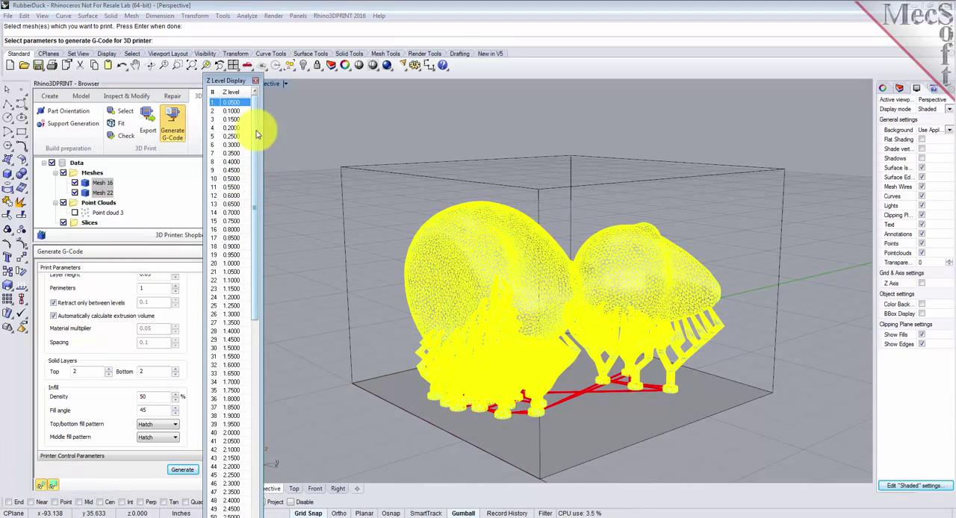
drag(238, 84, 210, 29)
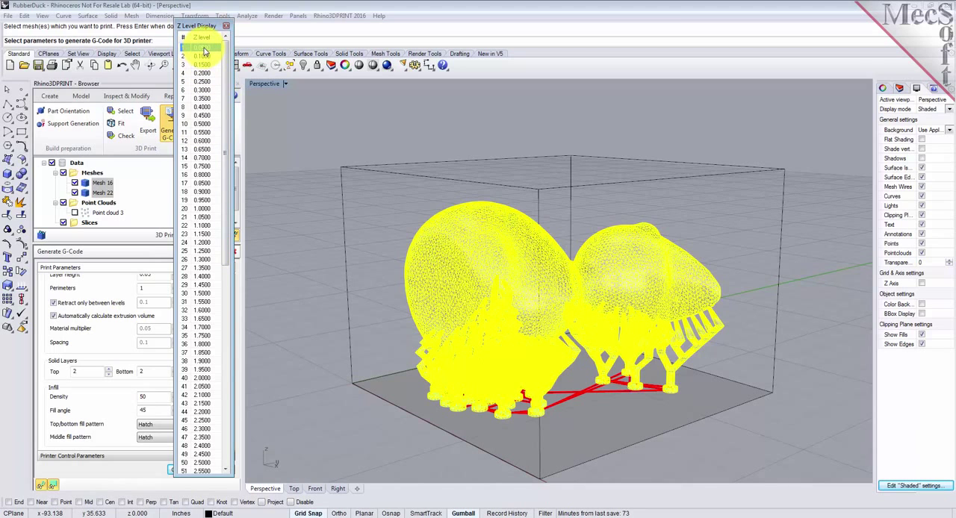
key(Down)
key(Down)
key(Down)
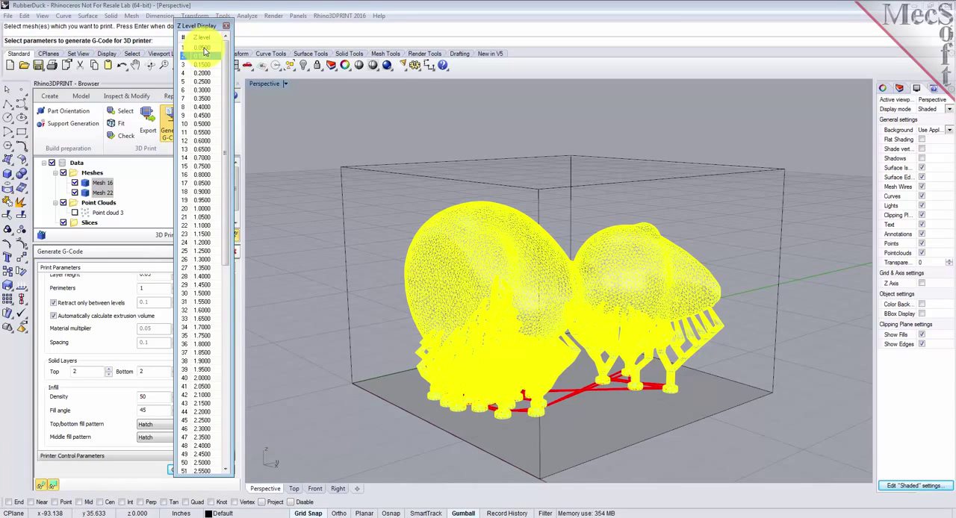
key(Down)
key(Down)
key(Down)
key(Down)
key(Down)
key(Down)
key(Down)
key(Down)
key(Down)
key(Down)
key(Down)
key(Down)
key(Down)
key(Down)
key(Down)
key(Down)
key(Down)
key(Down)
key(Down)
key(Down)
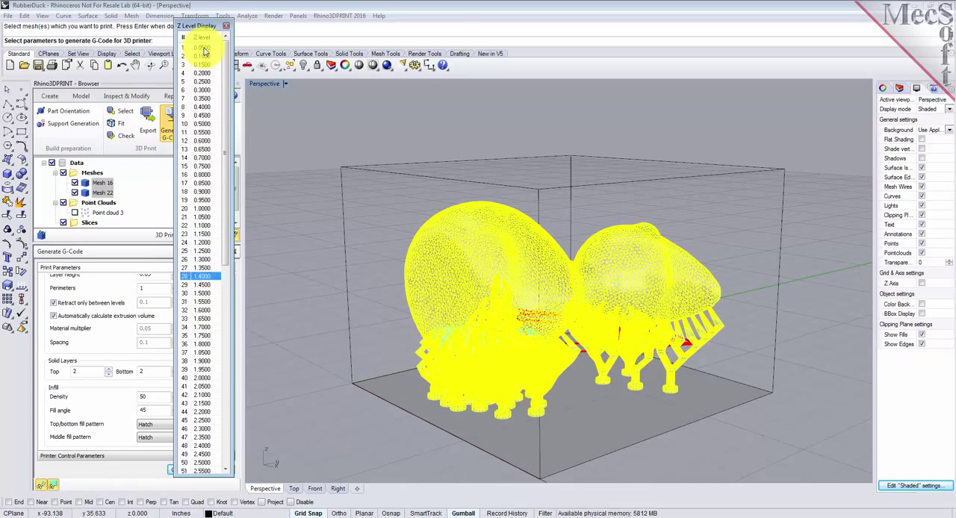
key(Down)
key(Down)
key(Down)
key(Down)
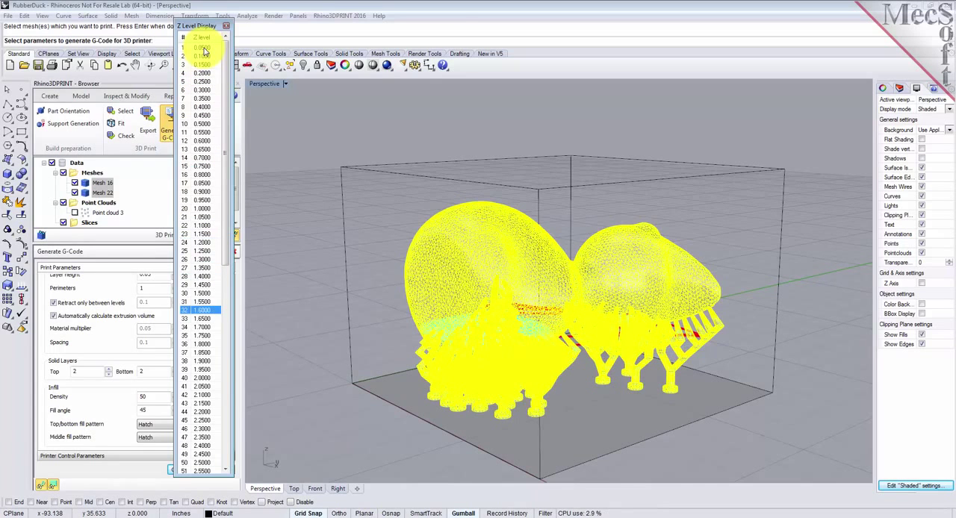
Step: Deselect the meshes, step the displayed Z level from 1.6 to 2.05, and examine that layer's hatch fill up close
click(328, 234)
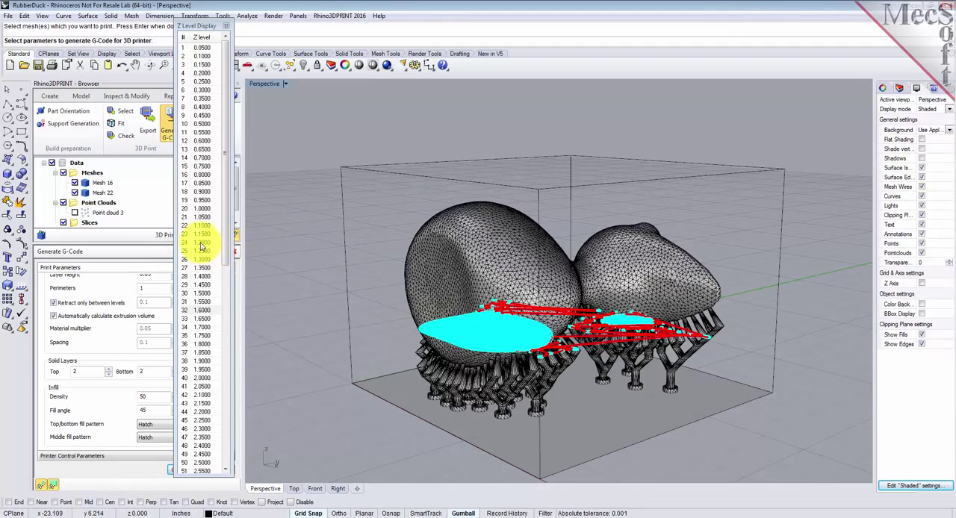
click(210, 311)
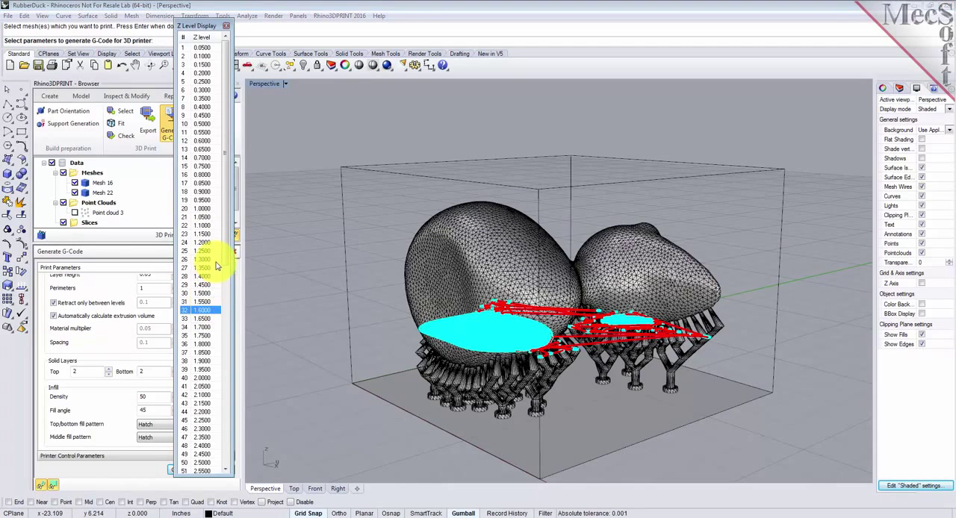
key(Down)
key(Down)
key(Down)
key(Down)
key(Down)
key(Down)
key(Down)
key(Down)
key(Down)
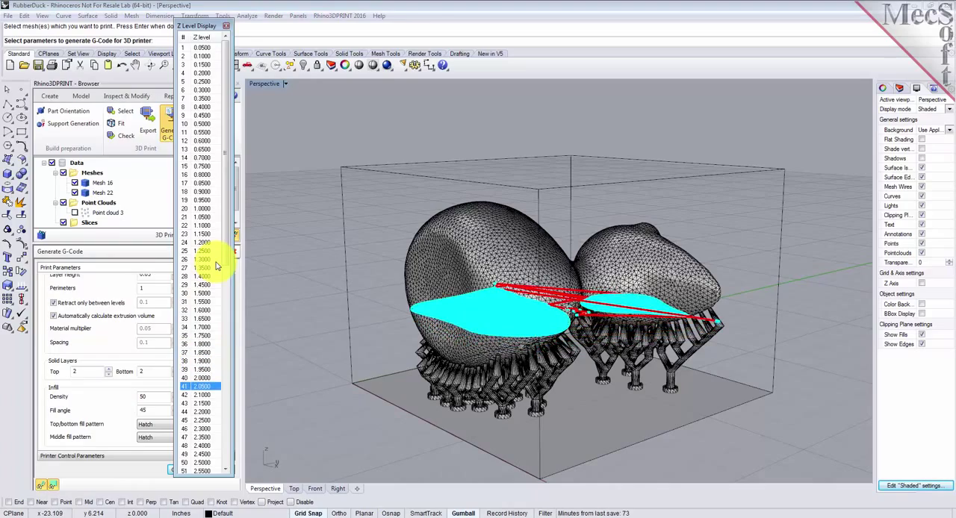
scroll(651, 285, up, 5)
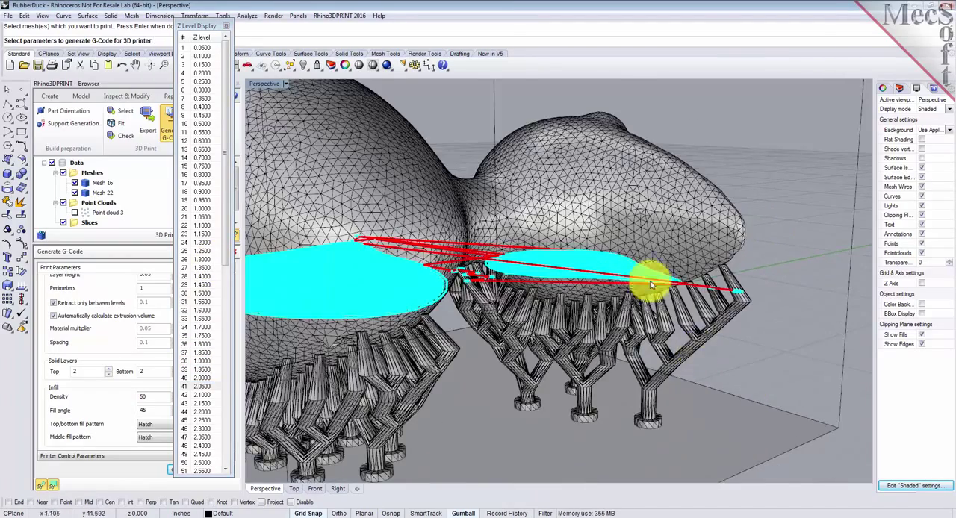
scroll(652, 284, up, 3)
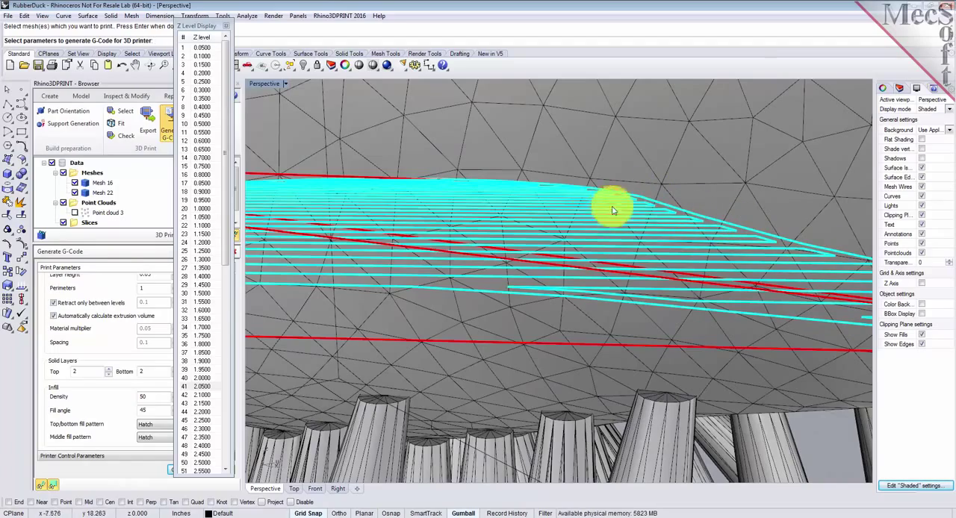
scroll(631, 237, down, 10)
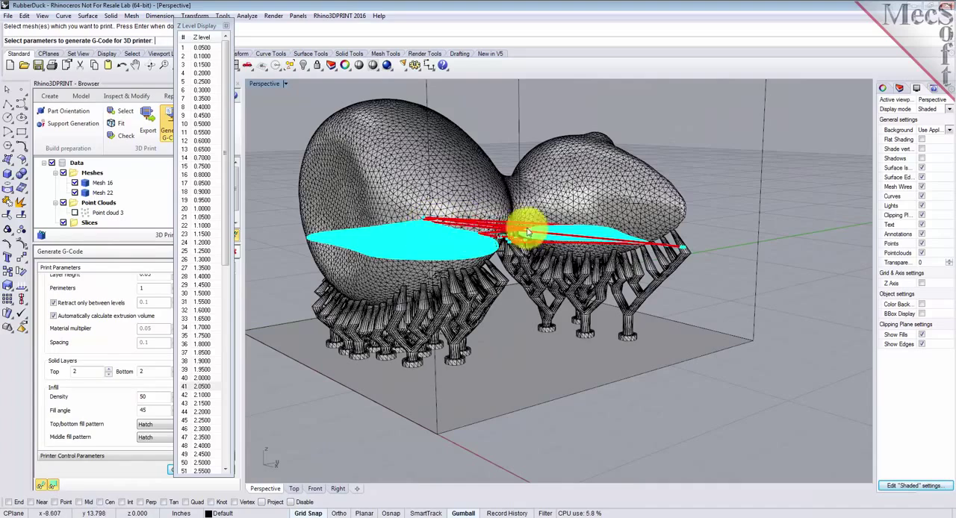
scroll(519, 237, down, 2)
mouse_move(516, 237)
right_down()
mouse_move(559, 292)
mouse_move(499, 244)
right_up()
Step: Step through the Z levels from 2.05 up to 4.35 and back down to 0.85, and close the level display
click(200, 386)
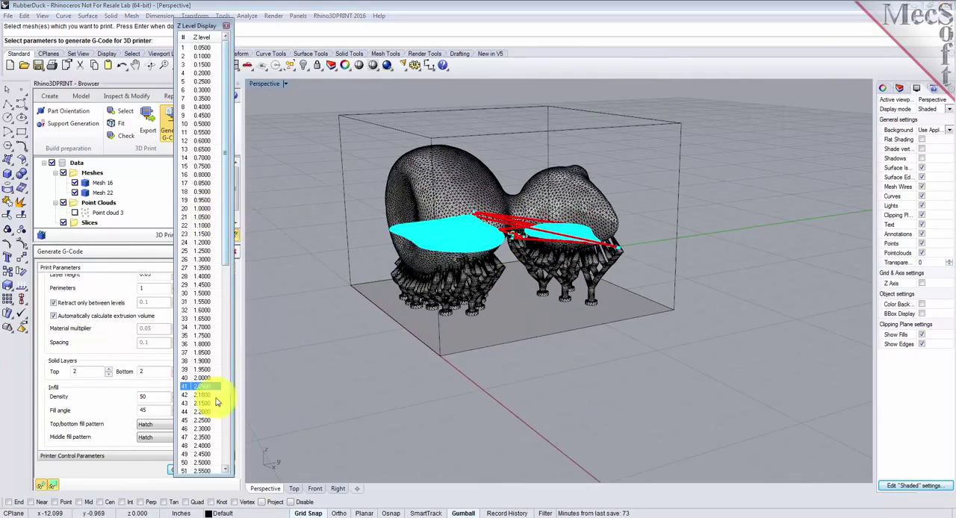
key(Down)
key(Down)
key(Down)
key(Down)
key(Down)
key(Down)
key(Down)
key(Down)
key(Down)
key(Down)
key(Down)
key(Down)
key(Down)
key(Down)
key(Down)
key(Down)
key(Down)
key(Down)
key(Down)
key(Down)
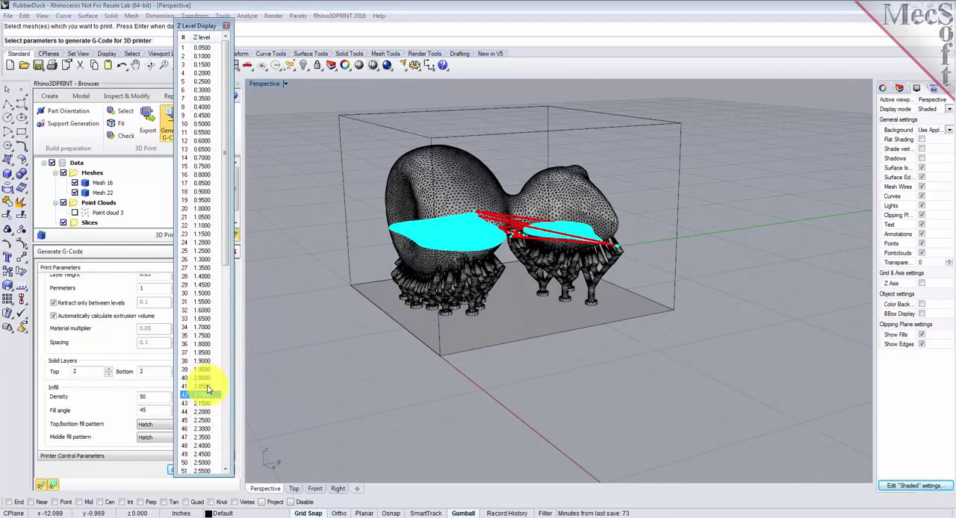
key(Down)
key(Down)
key(Down)
key(Down)
key(Down)
key(Down)
key(Down)
key(Down)
key(Down)
key(Down)
key(Down)
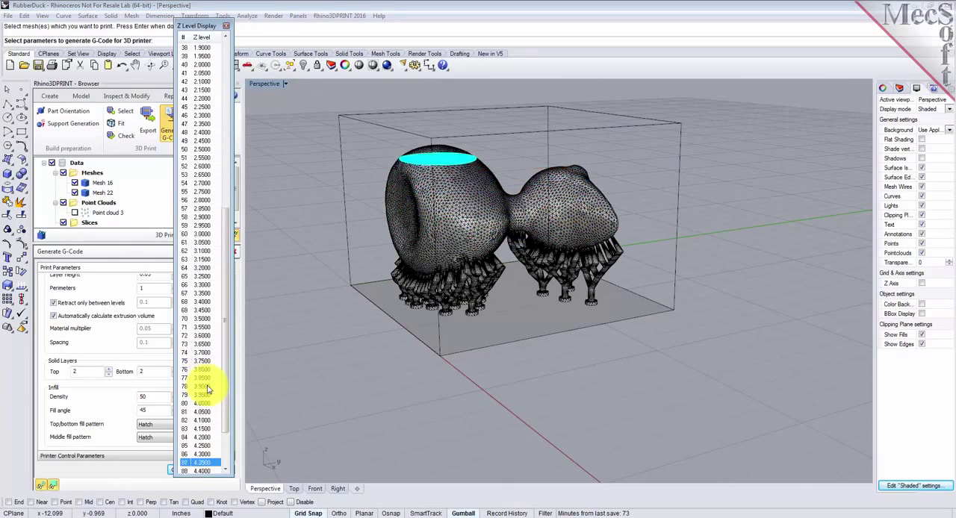
key(Up)
key(Up)
key(Up)
key(Up)
key(Up)
key(Up)
key(Up)
key(Up)
key(Up)
key(Up)
key(Up)
key(Up)
key(Up)
key(Up)
key(Up)
key(Up)
key(Up)
key(Up)
key(Up)
key(Up)
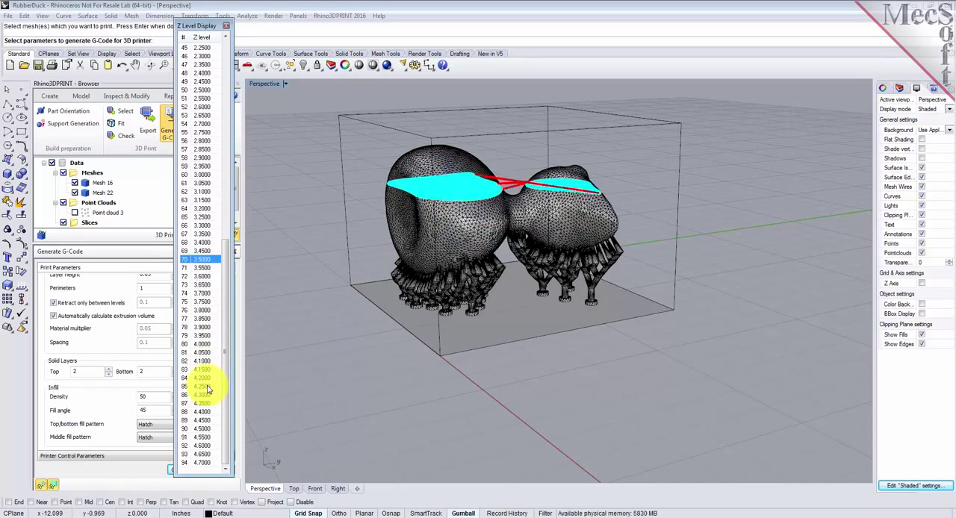
key(Up)
key(Up)
key(Up)
key(Up)
key(Up)
key(Up)
key(Up)
key(Up)
key(Up)
key(Up)
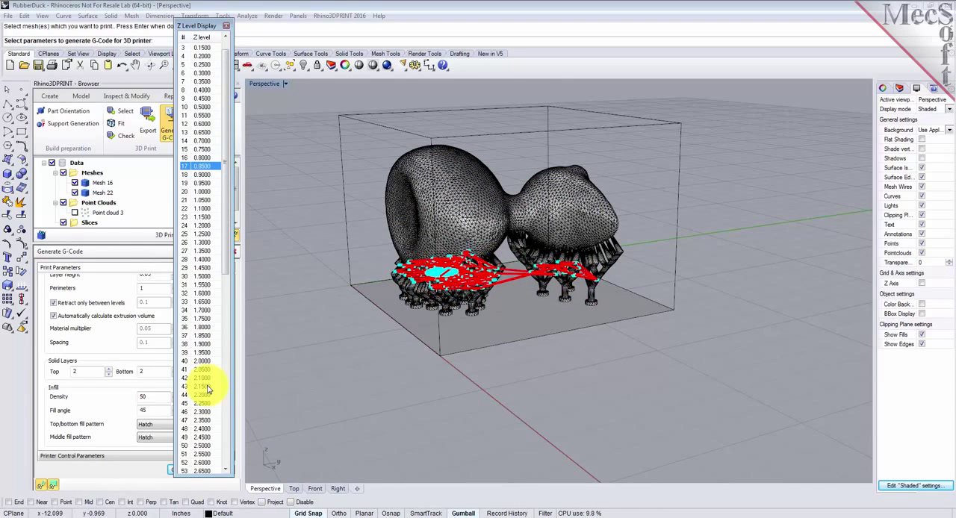
click(227, 27)
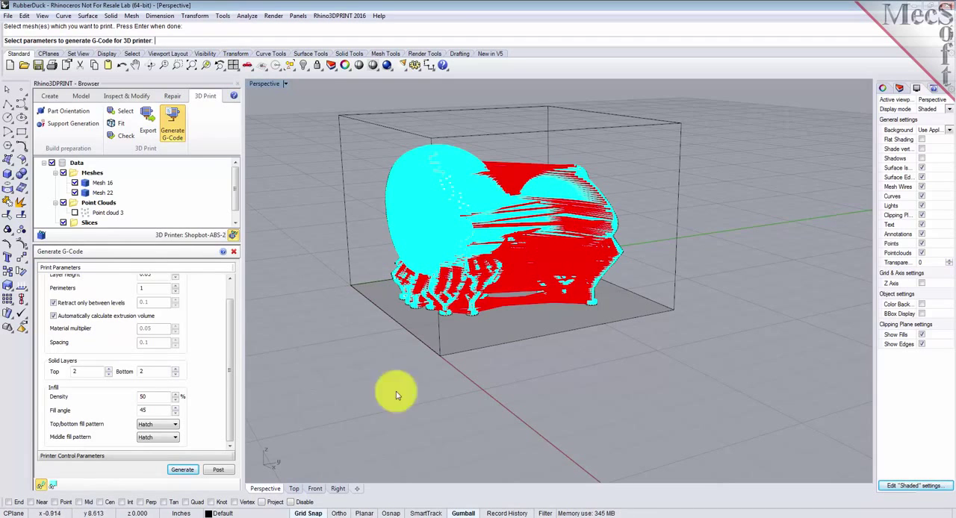
Step: Post the G-code as RubberDuck.nc in the QuickStart folder using the ShopBotGCode post-processor
click(219, 470)
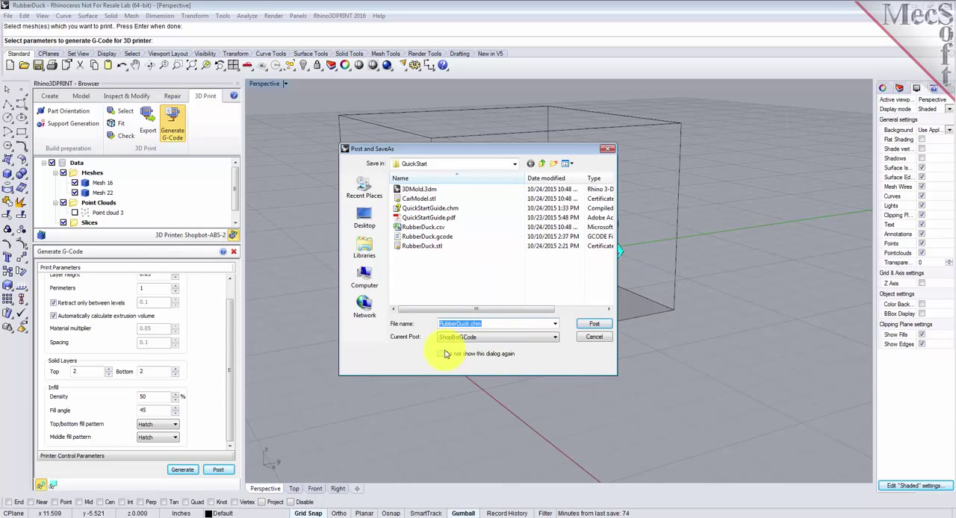
click(501, 339)
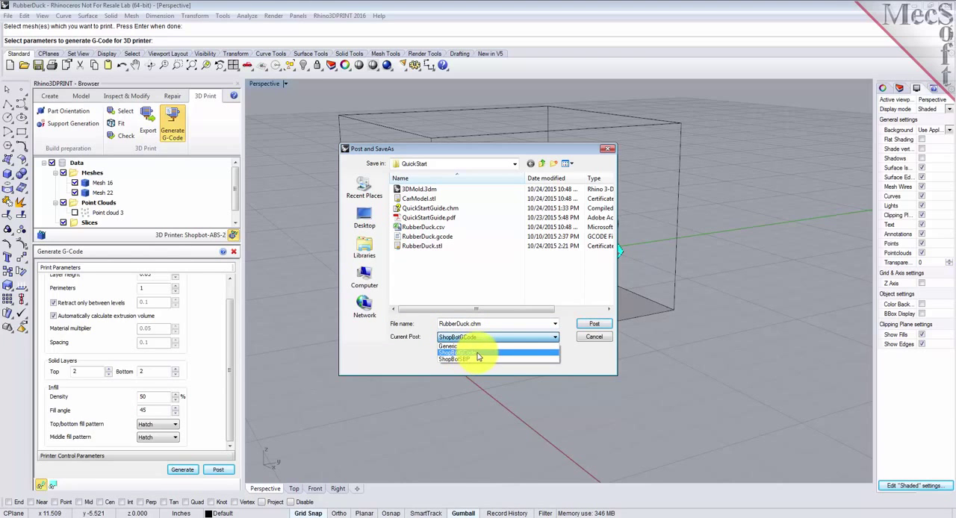
click(479, 354)
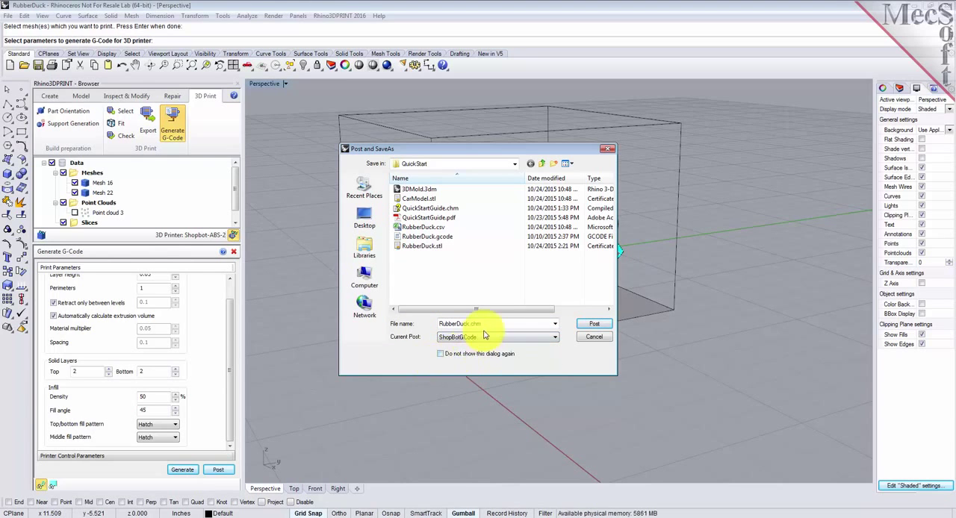
drag(471, 323, 487, 324)
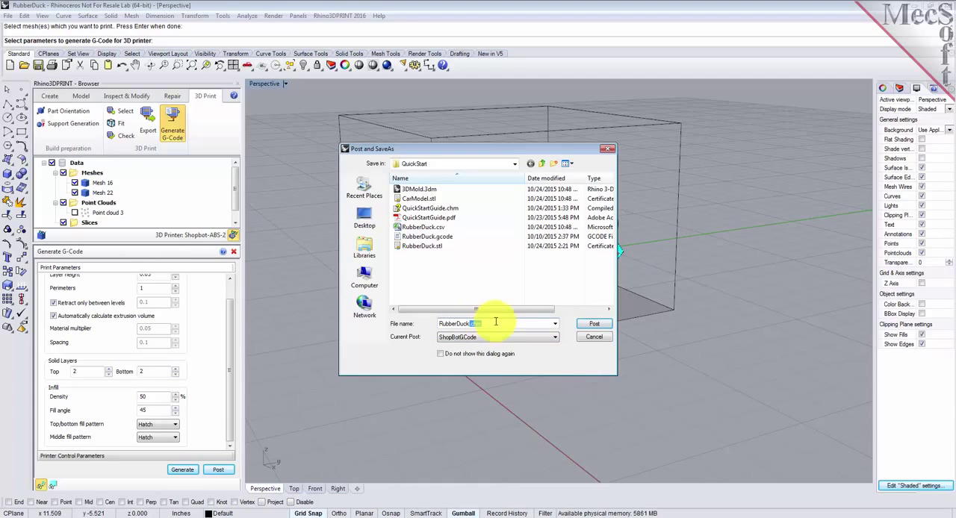
text(n)
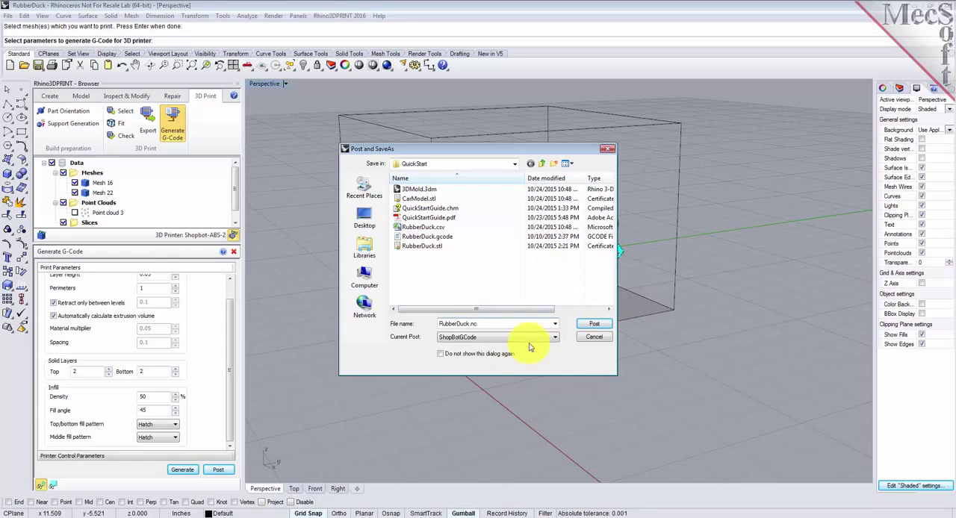
click(594, 324)
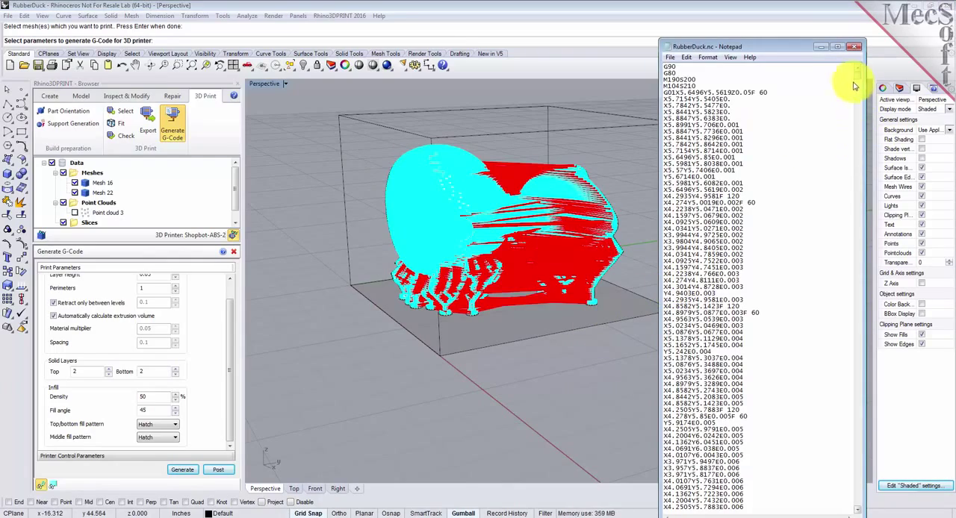
Step: Examine the posted RubberDuck.nc code, comparing its temperature and feed commands with the printer control parameters
mouse_move(859, 80)
mouse_down()
mouse_move(856, 361)
mouse_move(870, 146)
mouse_move(861, 64)
mouse_up()
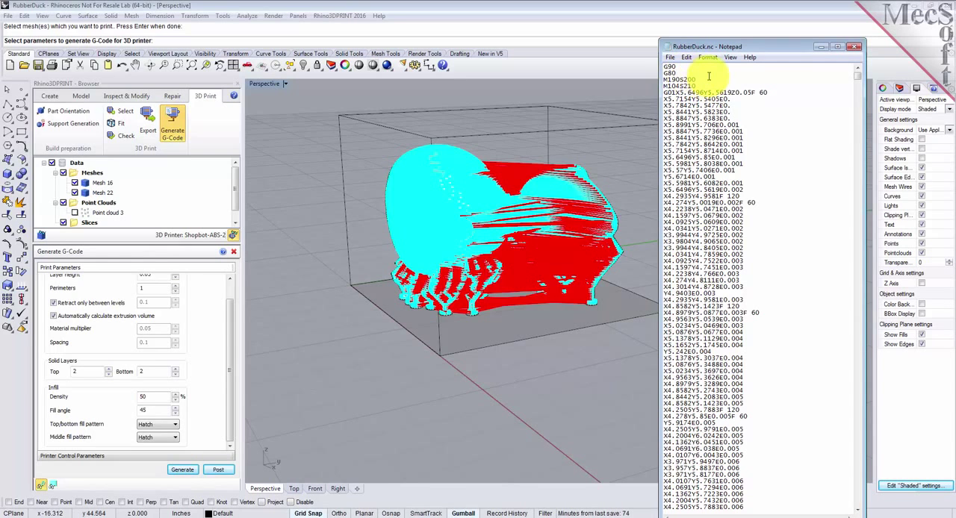
drag(697, 80, 664, 86)
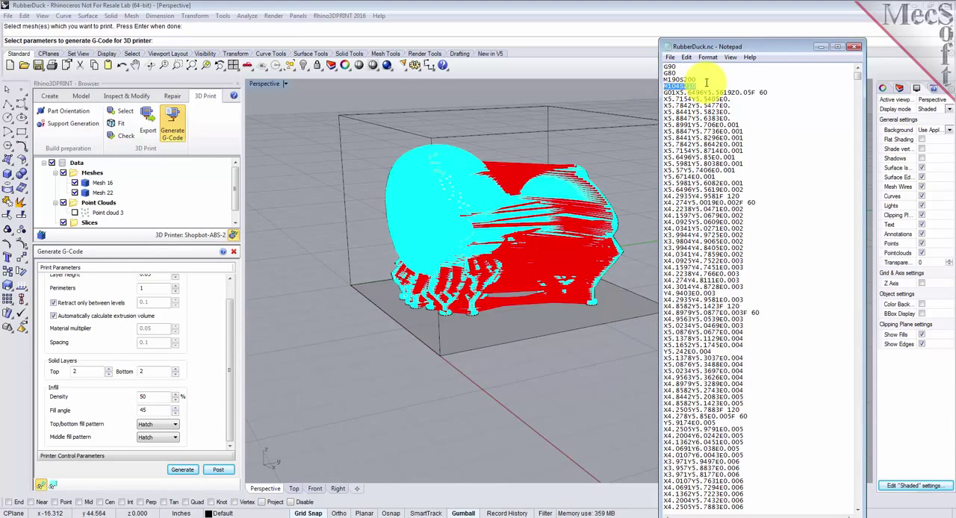
click(75, 455)
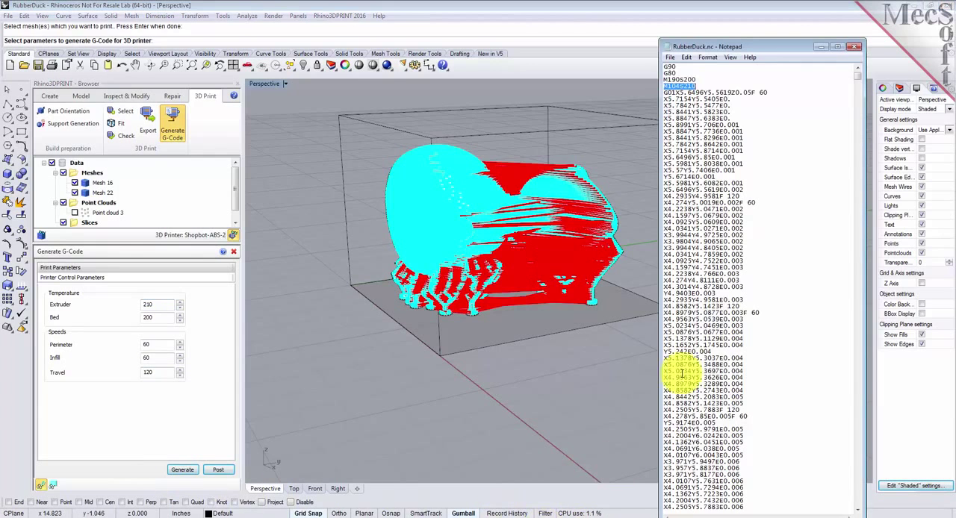
drag(663, 92, 777, 91)
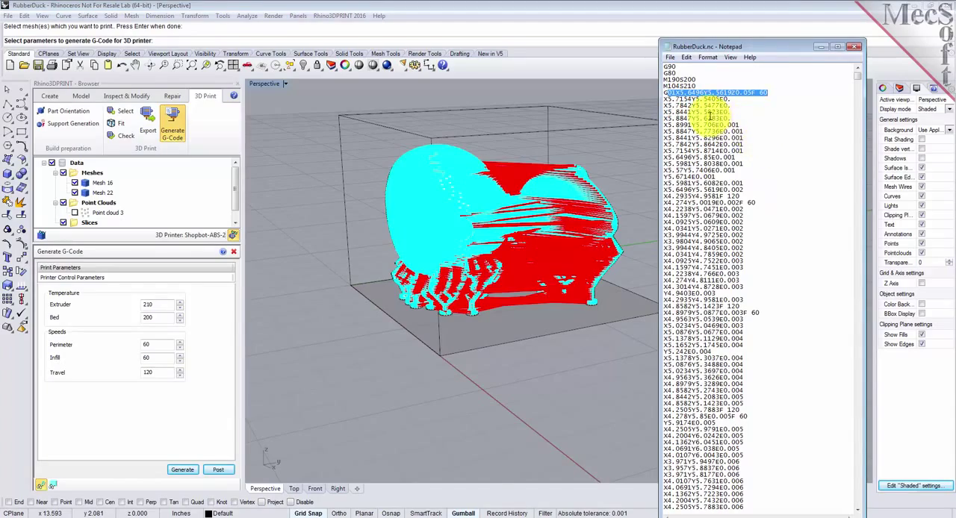
mouse_move(858, 84)
mouse_down()
mouse_move(855, 499)
mouse_move(869, 75)
mouse_up()
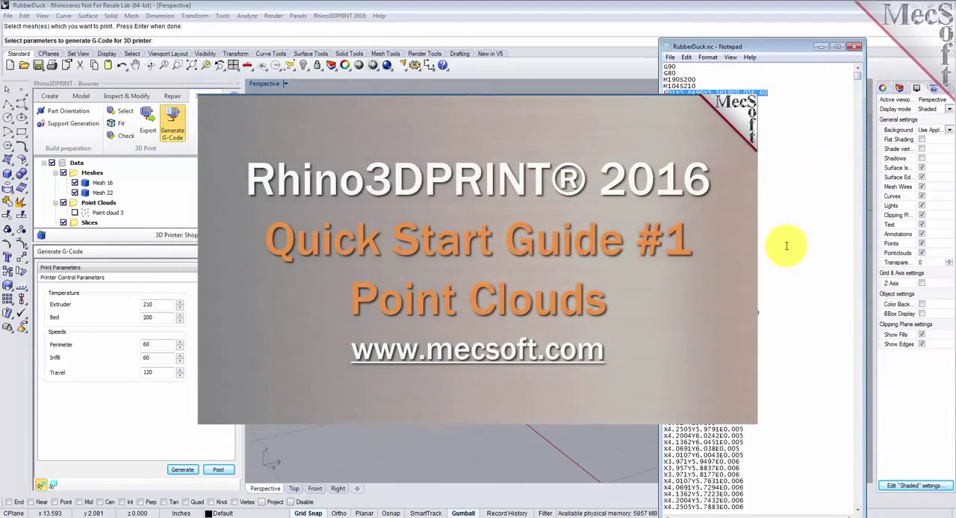